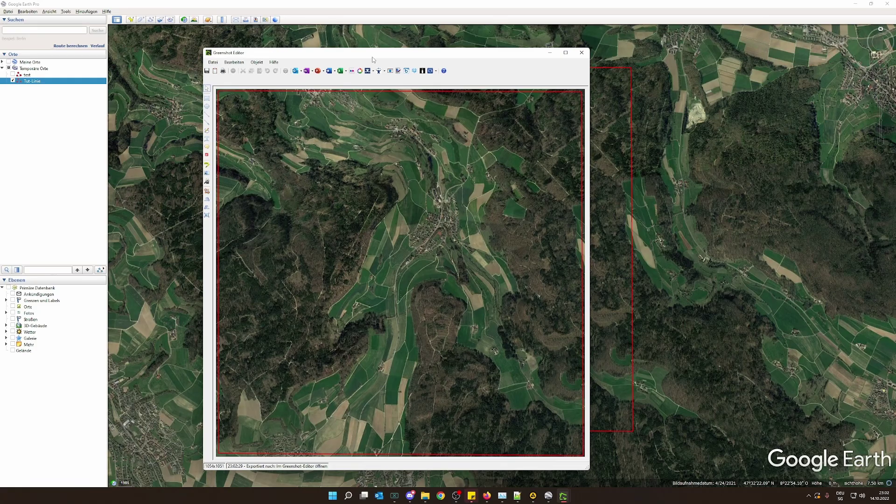
- Maximize the Greenshot editor to view the captured satellite map, and minimize it again
double_click(371, 57)
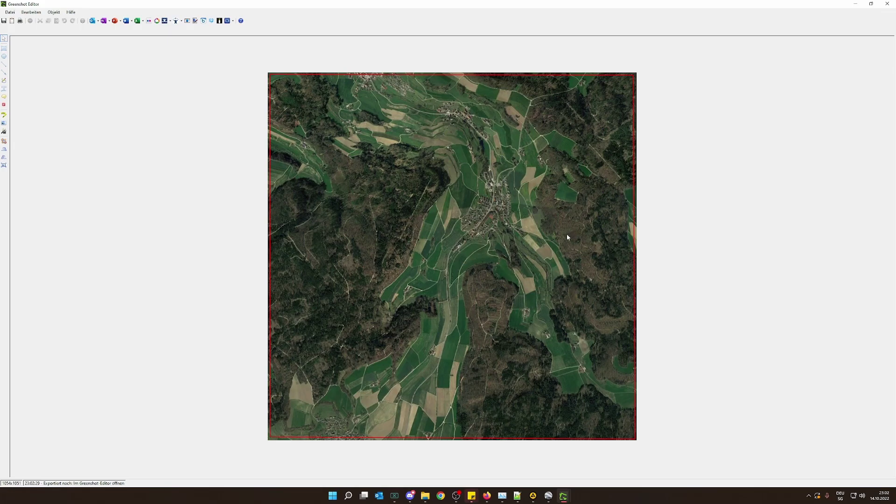
click(854, 4)
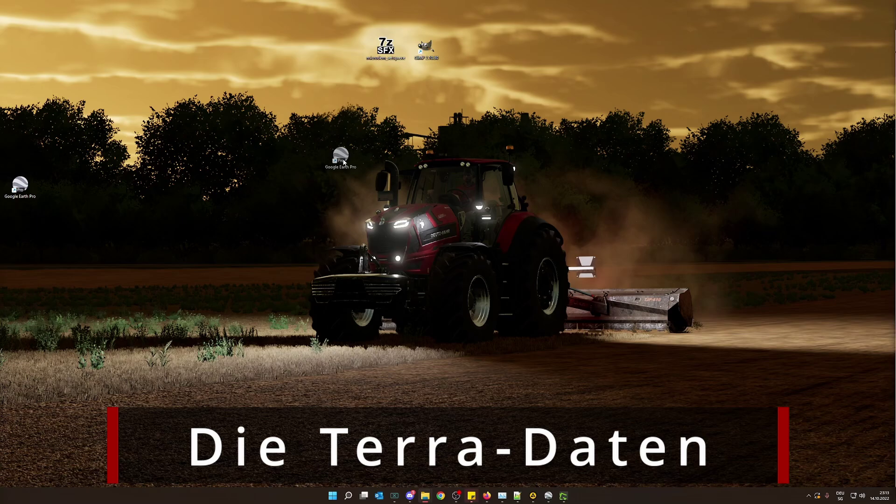
- Move the Google Earth Pro shortcut to the desktop's left edge and switch to the 30-Meter SRTM Tile Downloader in a maximized Firefox window
drag(344, 161, 28, 196)
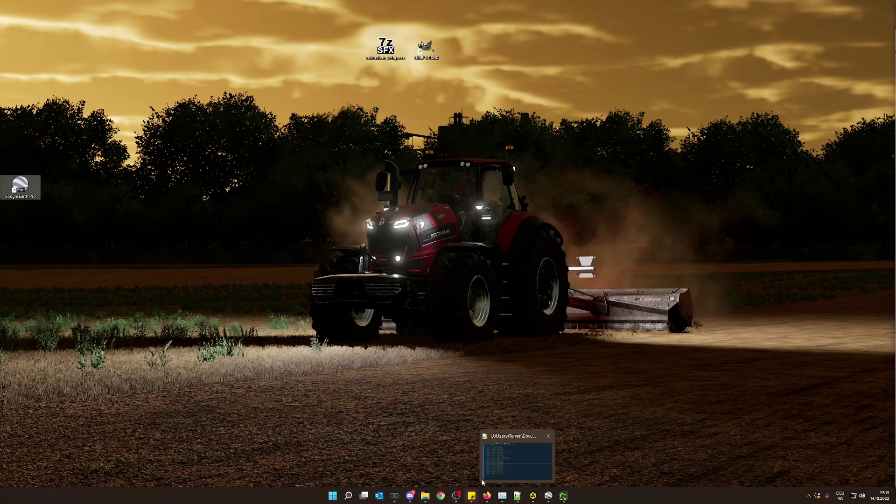
click(486, 495)
click(513, 466)
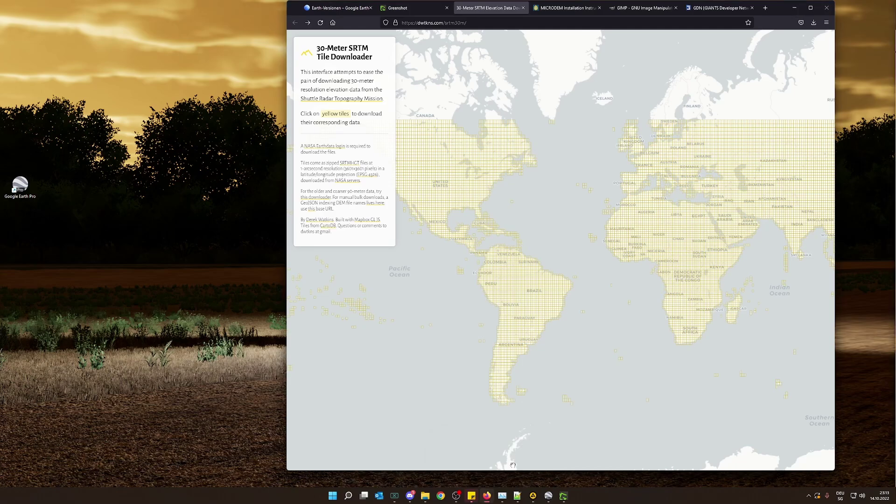
click(811, 7)
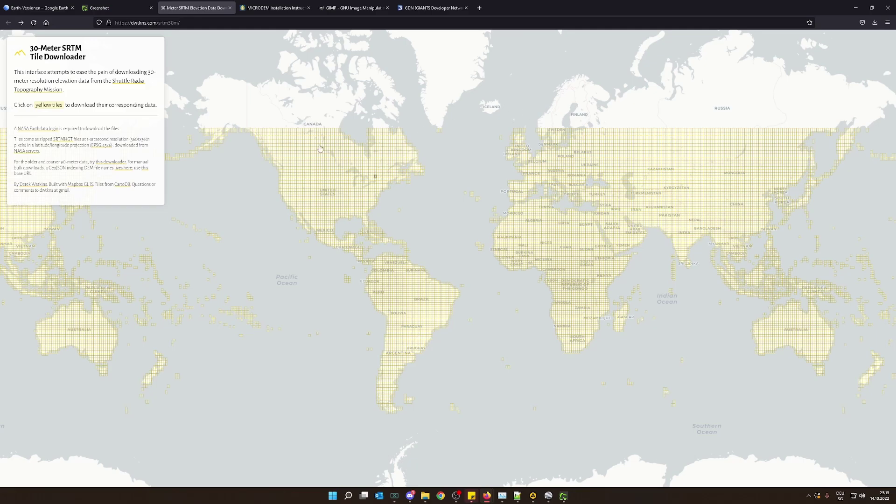
- Open the NASA Earthdata login registration form and review its profile, user, country and affiliation fields
click(44, 133)
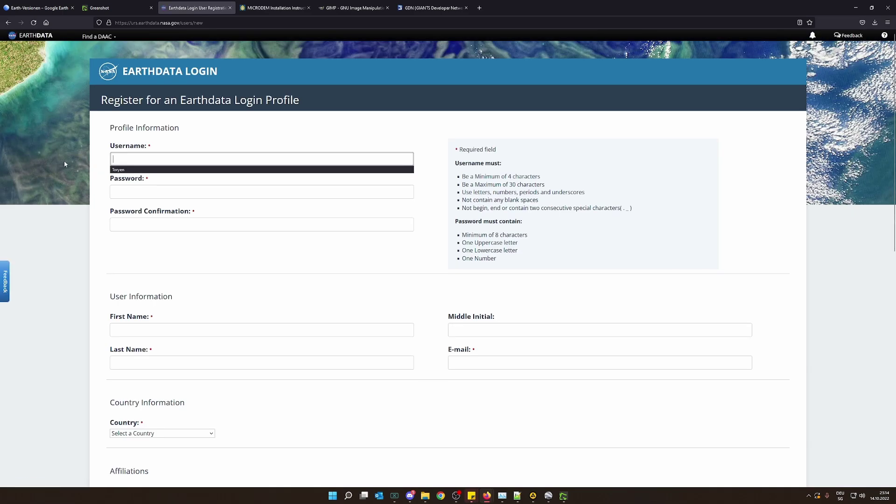
scroll(287, 274, down, 4)
scroll(308, 274, up, 4)
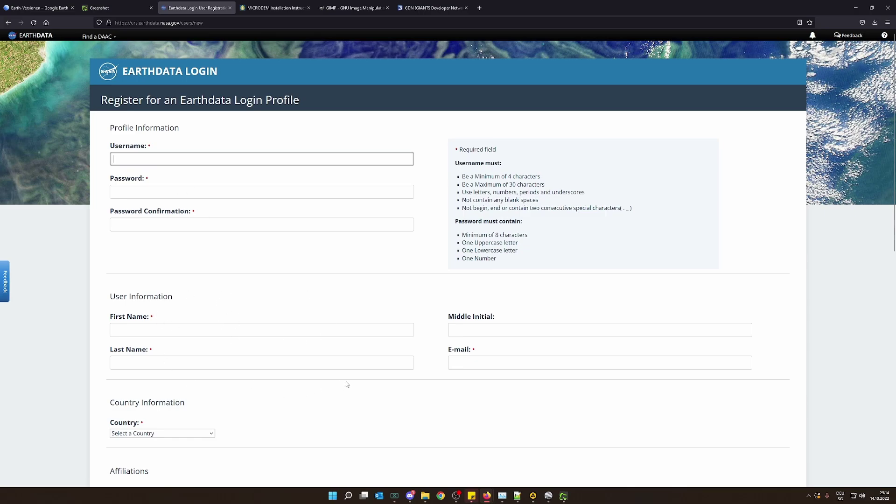
scroll(374, 345, down, 2)
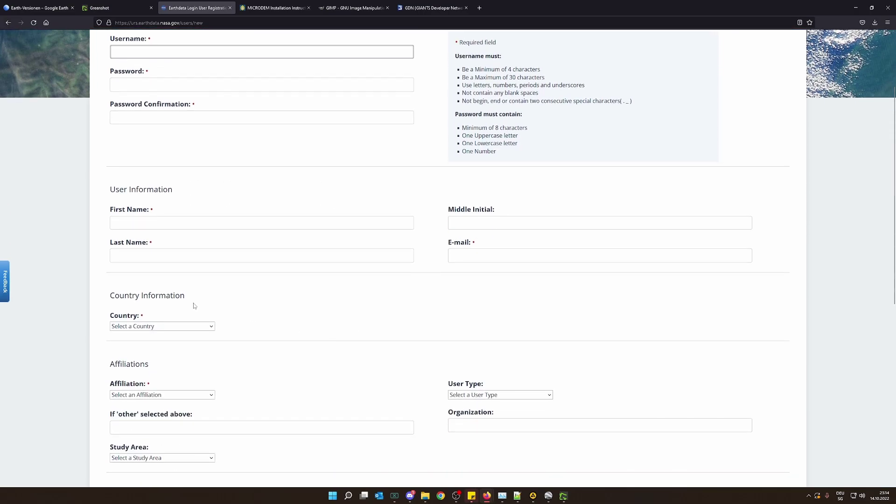
scroll(335, 375, down, 3)
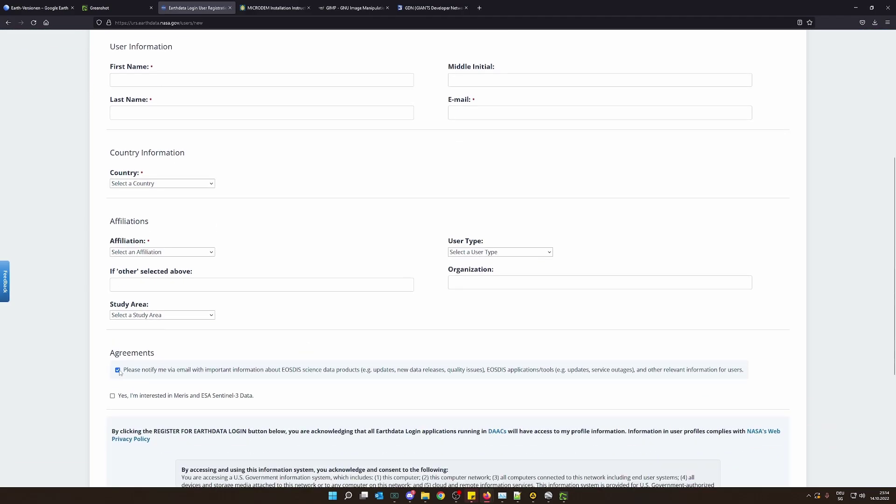
scroll(119, 372, up, 3)
scroll(292, 352, down, 4)
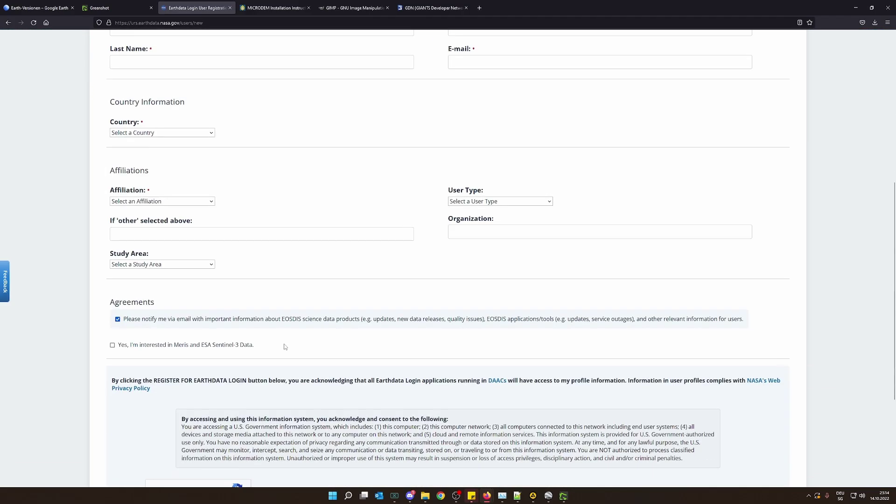
- Opt out of the EOSDIS email notifications in the registration form and review its remaining sections
click(118, 320)
scroll(384, 334, down, 3)
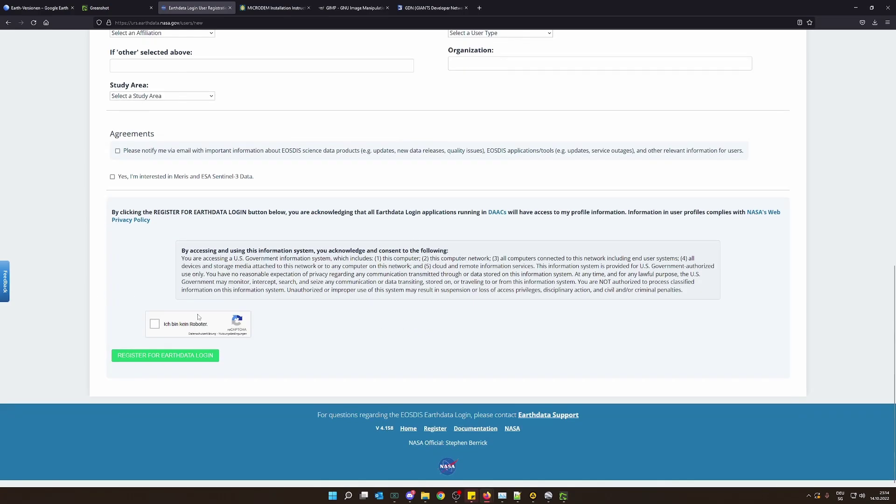
scroll(407, 311, up, 9)
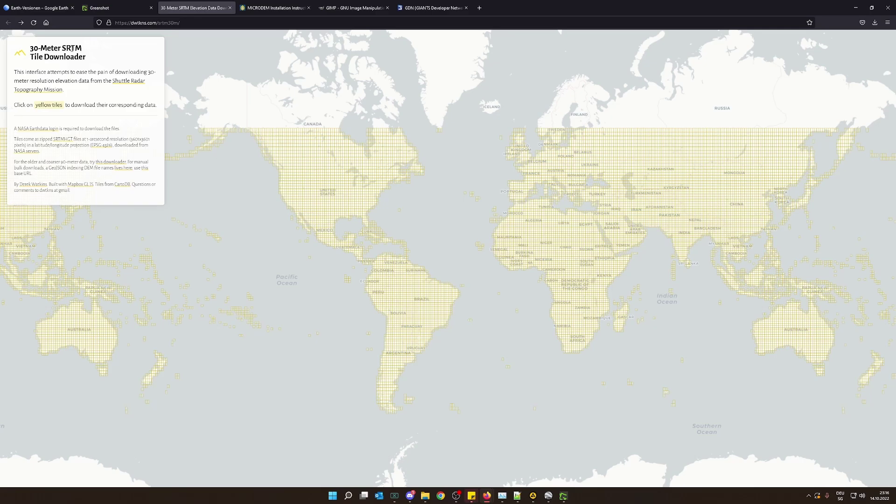
- Locate Switzerland on the SRTM tile map and select tile N47E008 covering the Zurich area
click(549, 496)
click(548, 496)
scroll(576, 182, up, 10)
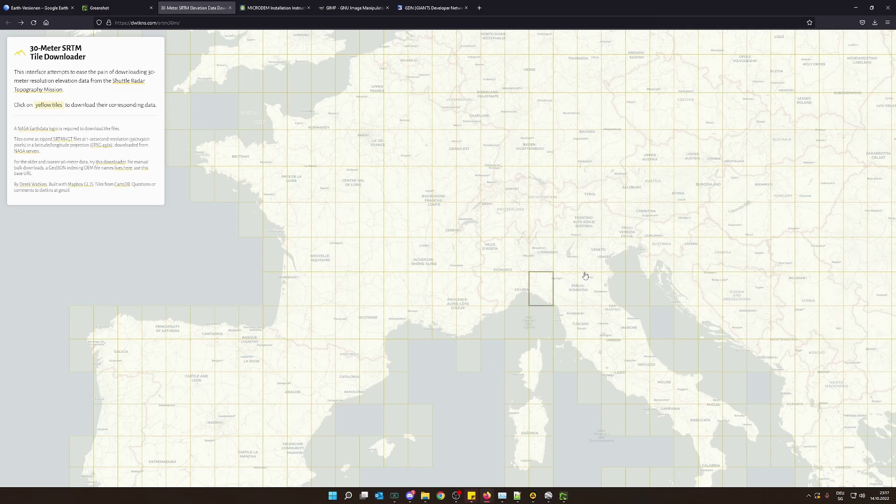
scroll(516, 161, up, 3)
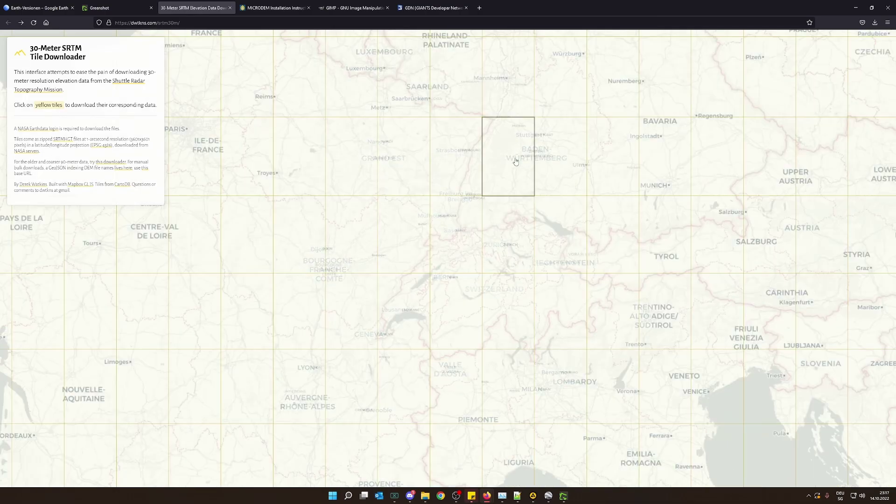
scroll(516, 160, up, 2)
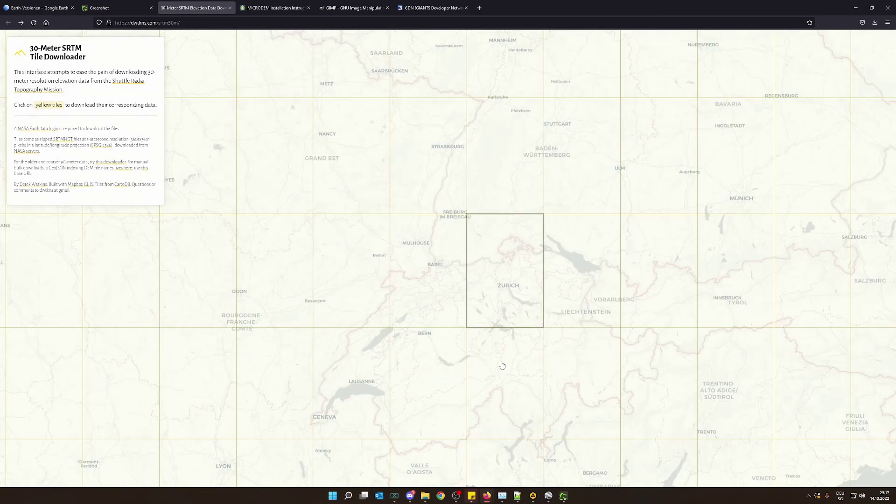
click(498, 275)
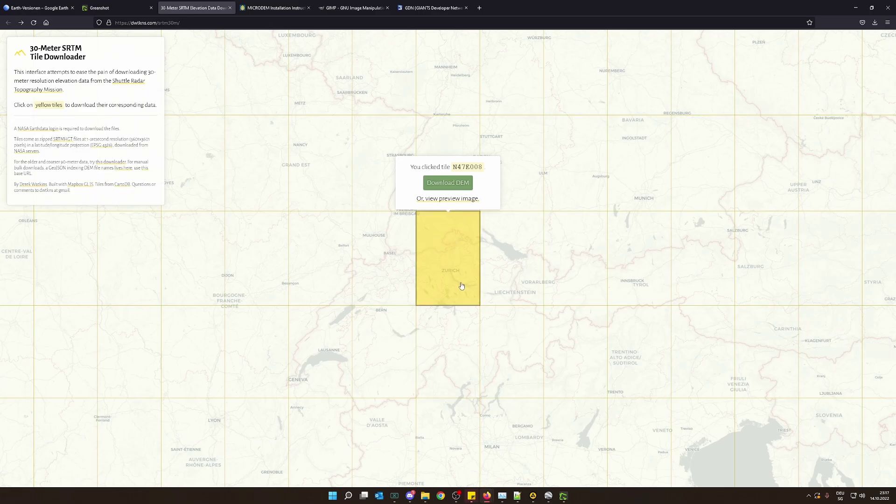
- Show the neighbouring tile N47E009, reselect tile N47E008 and download its DEM
click(552, 265)
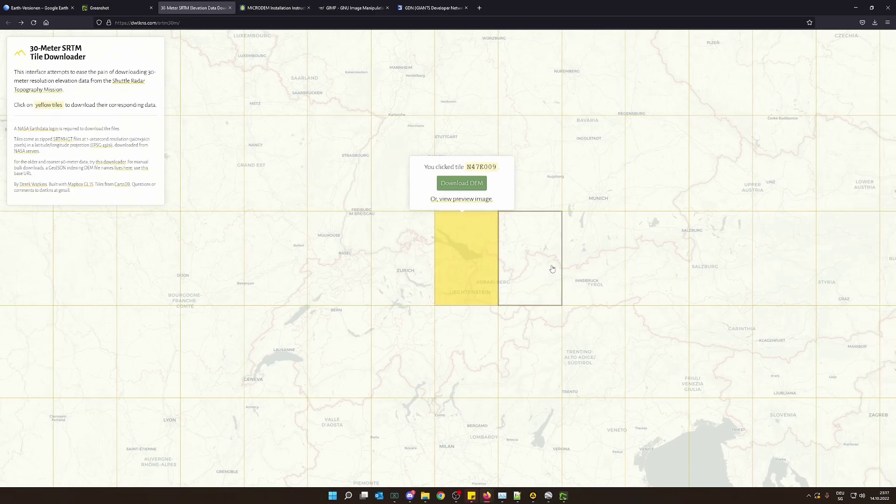
click(326, 254)
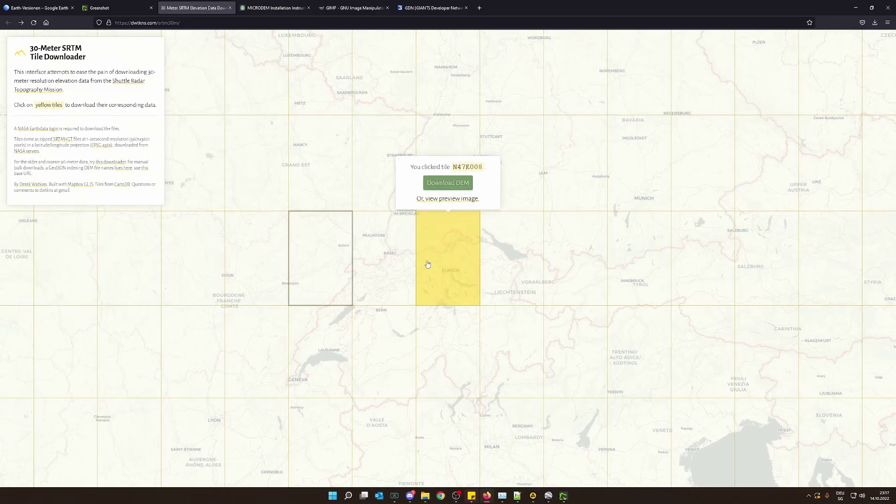
click(452, 190)
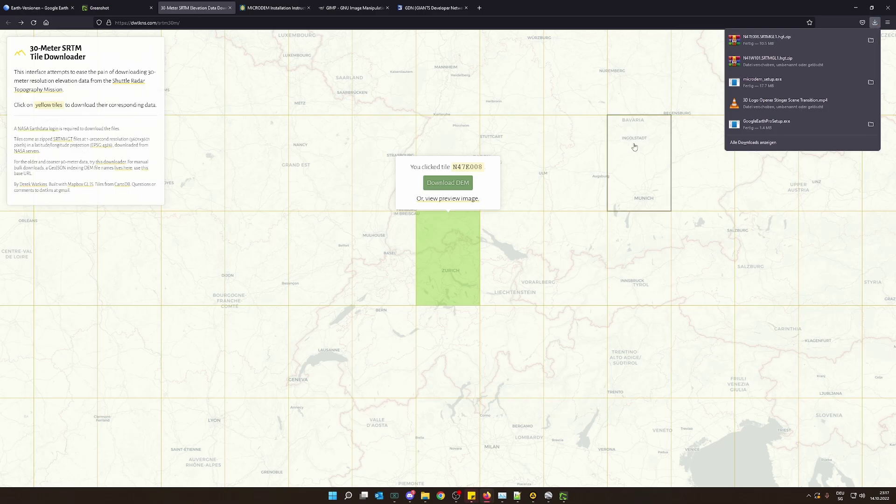
- Extract N47E008.hgt from the downloaded zip archive to the desktop and move the file beside the tractor in the wallpaper
click(766, 43)
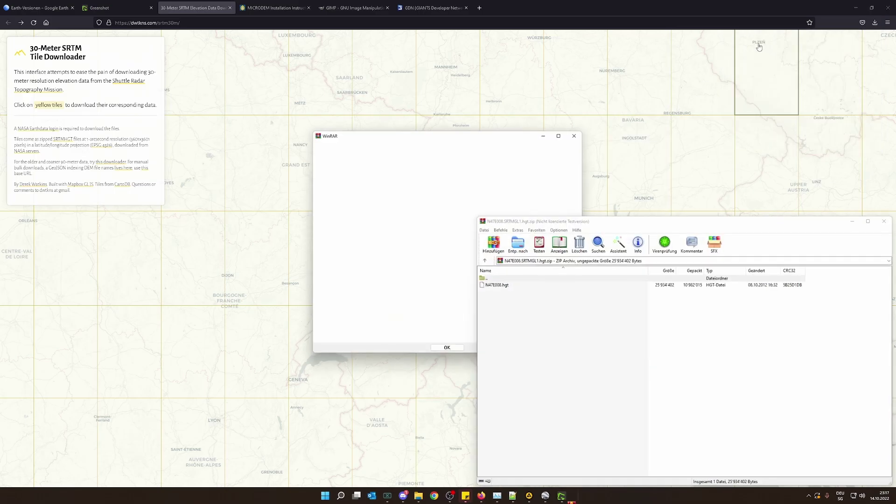
click(584, 134)
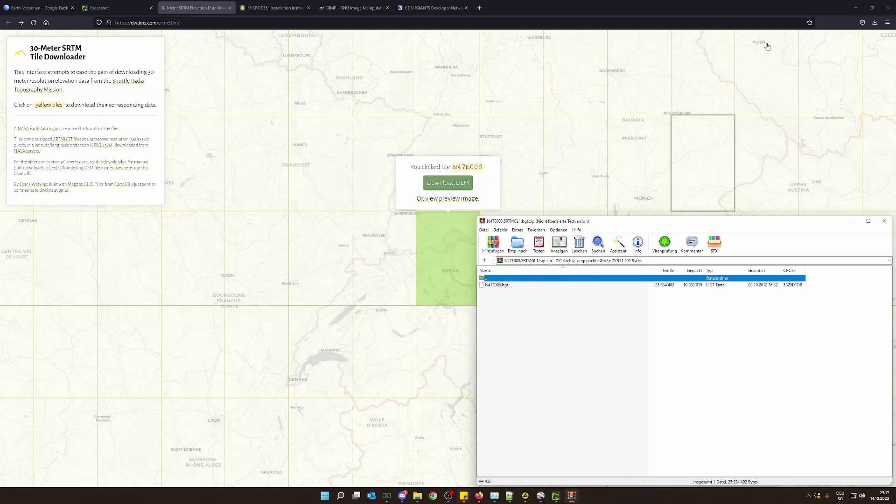
click(854, 9)
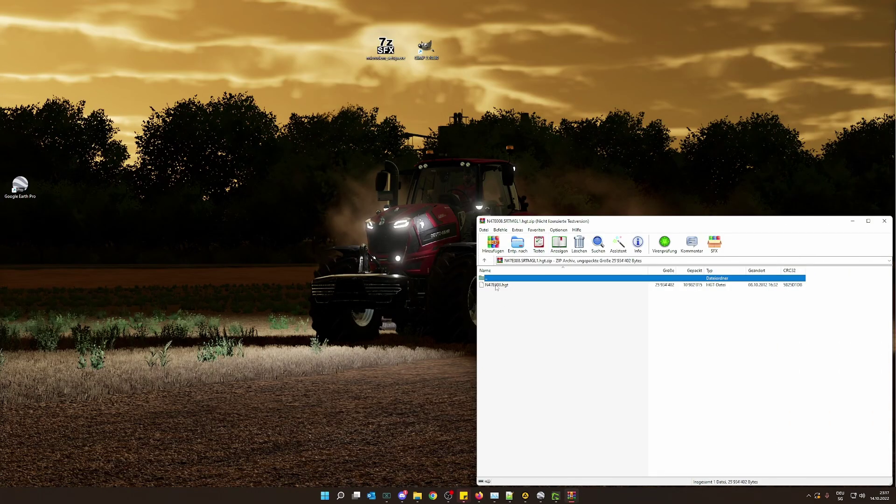
drag(497, 284, 194, 117)
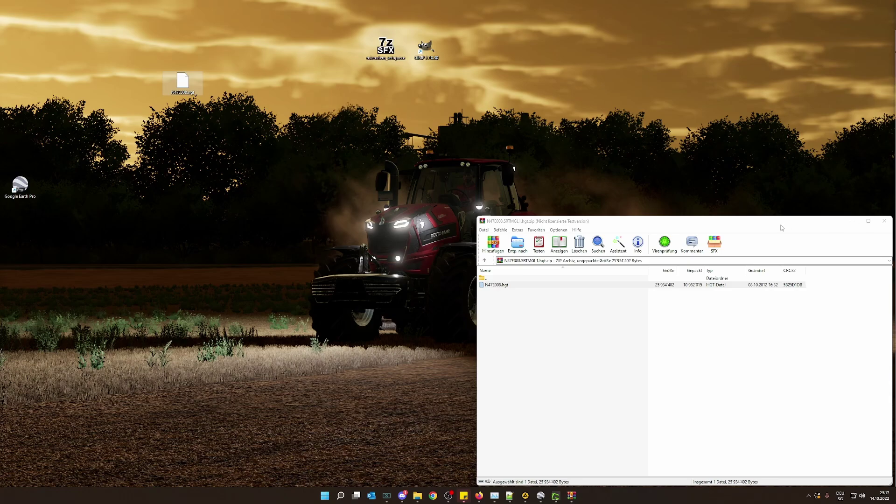
click(885, 221)
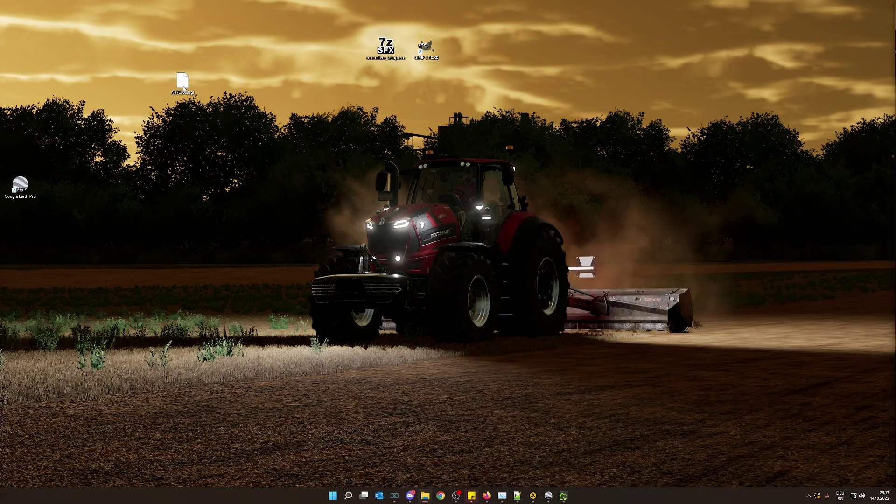
drag(185, 89, 297, 192)
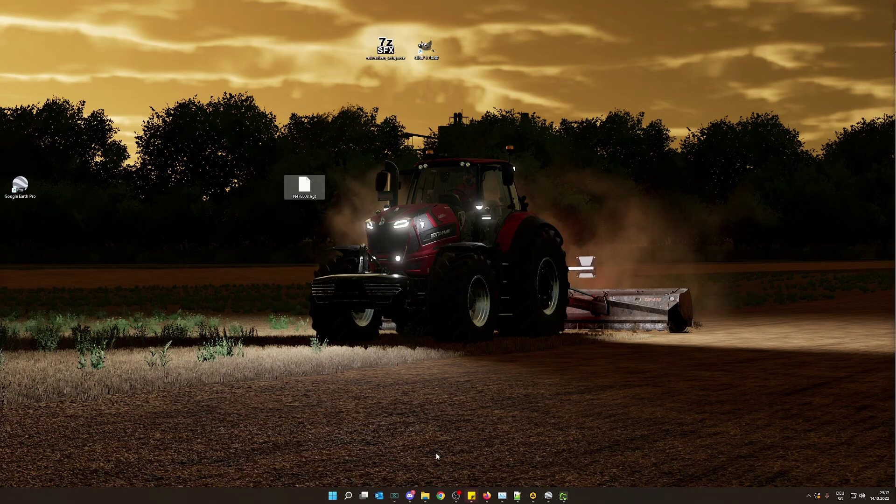
- Return to Firefox and view the MICRODEM Installation Instructions and the Paint.NET download page
click(487, 496)
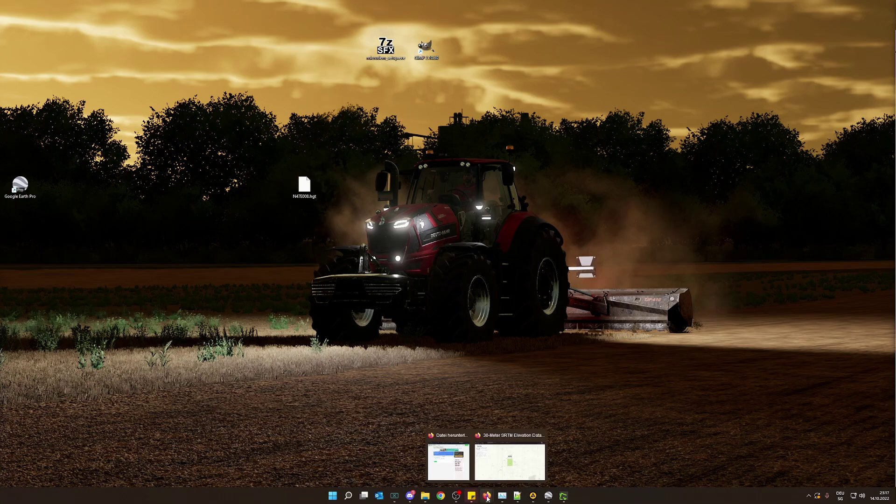
click(509, 461)
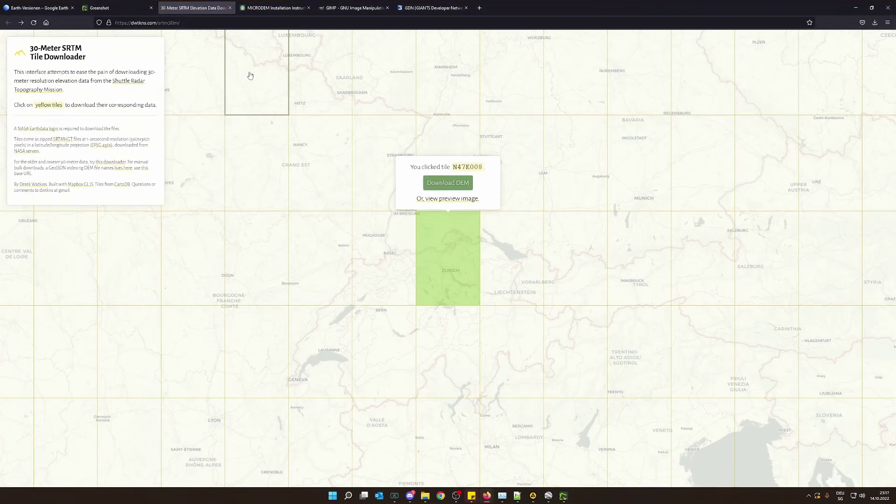
click(265, 9)
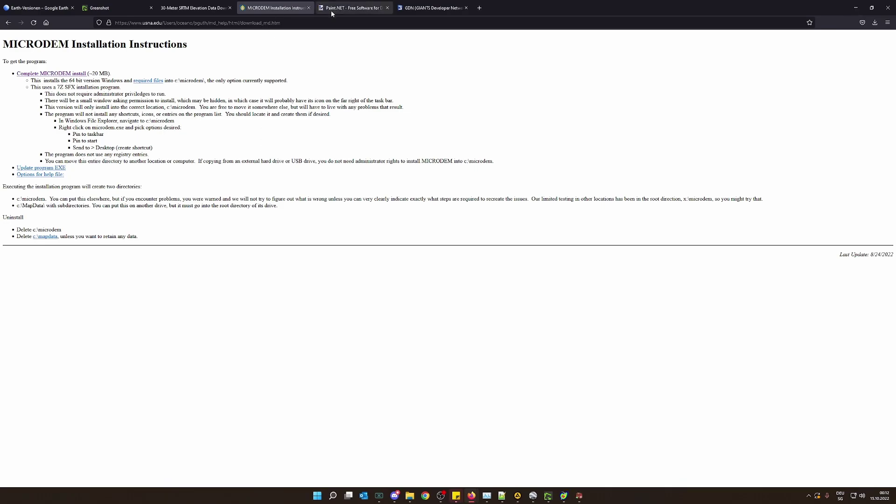
click(337, 9)
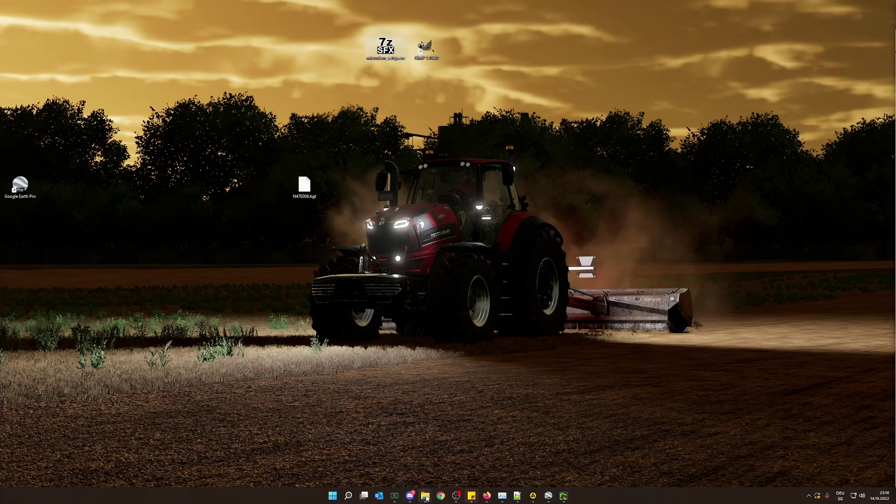
- Open the microdem folder on the local C: drive in File Explorer
mouse_move(426, 497)
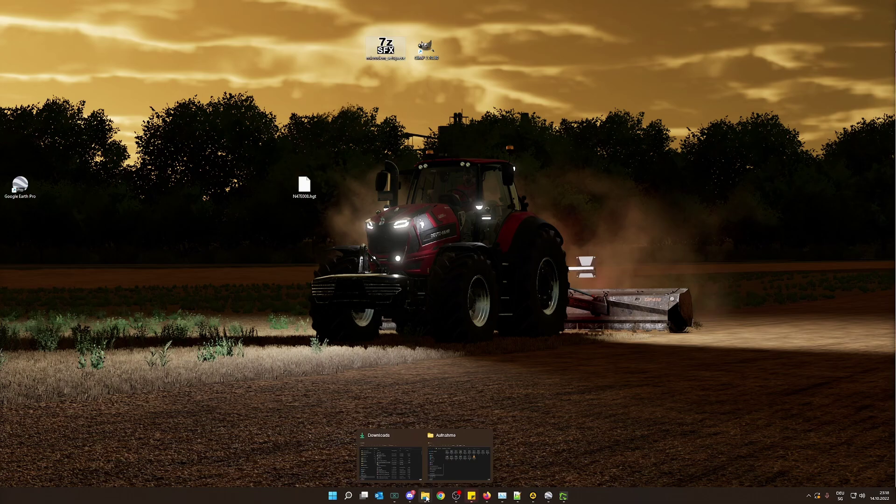
click(390, 462)
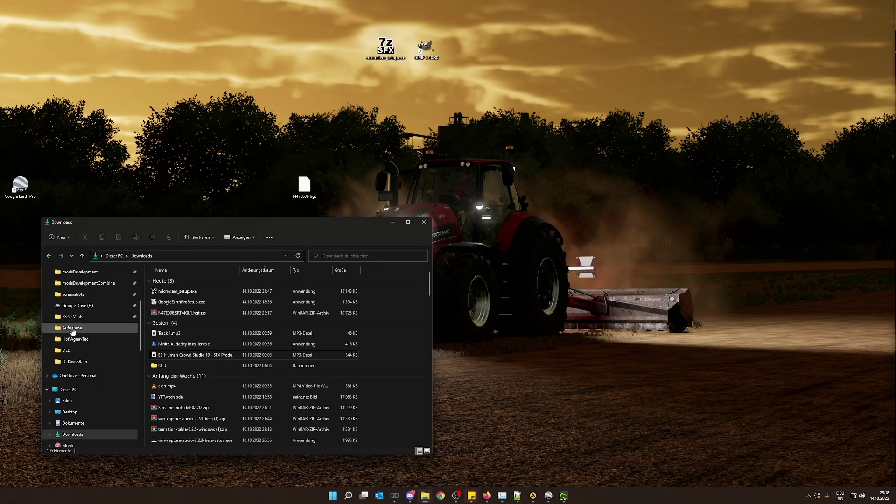
scroll(72, 331, down, 2)
click(86, 412)
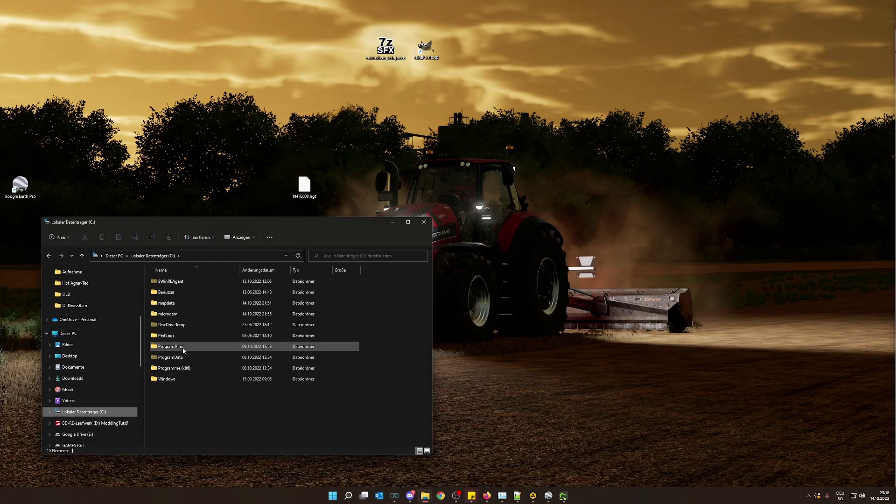
click(166, 316)
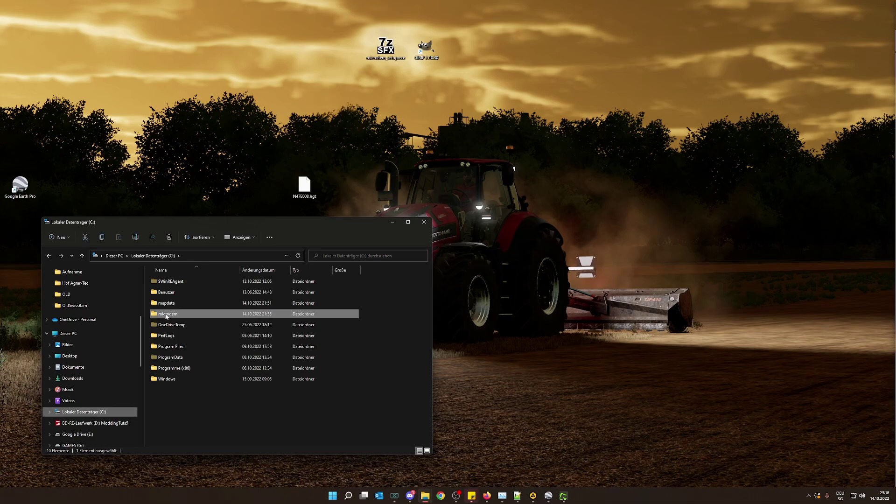
double_click(166, 316)
- Create a desktop shortcut to microdem.exe, close the microdem folder and place the shortcut lower on the desktop near N47E008.hgt
scroll(194, 334, down, 2)
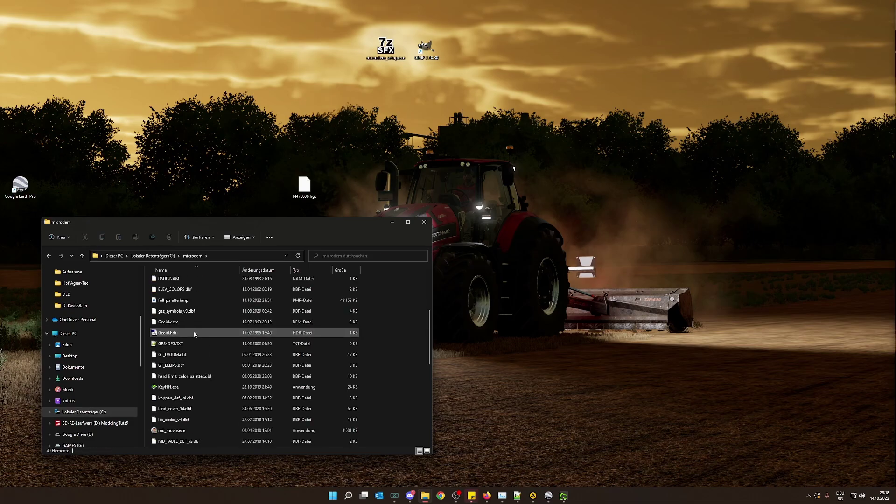
scroll(195, 334, down, 4)
drag(176, 333, 354, 111)
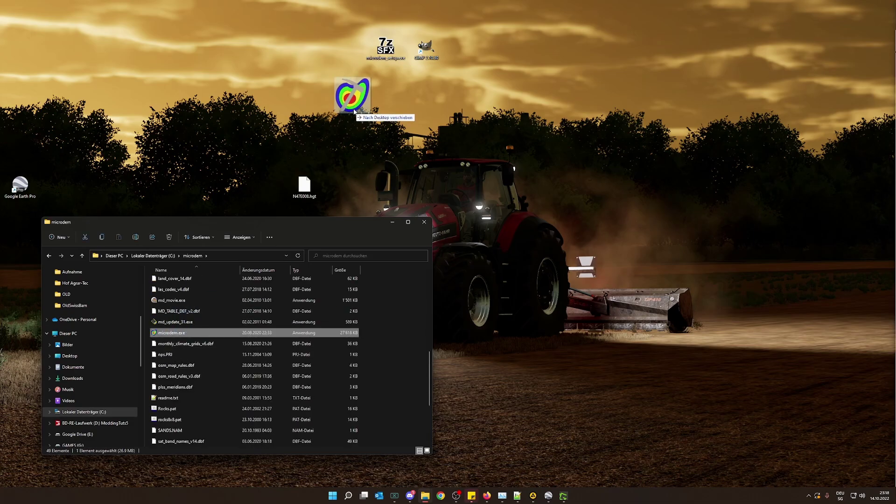
right_drag(354, 111, 359, 106)
click(411, 134)
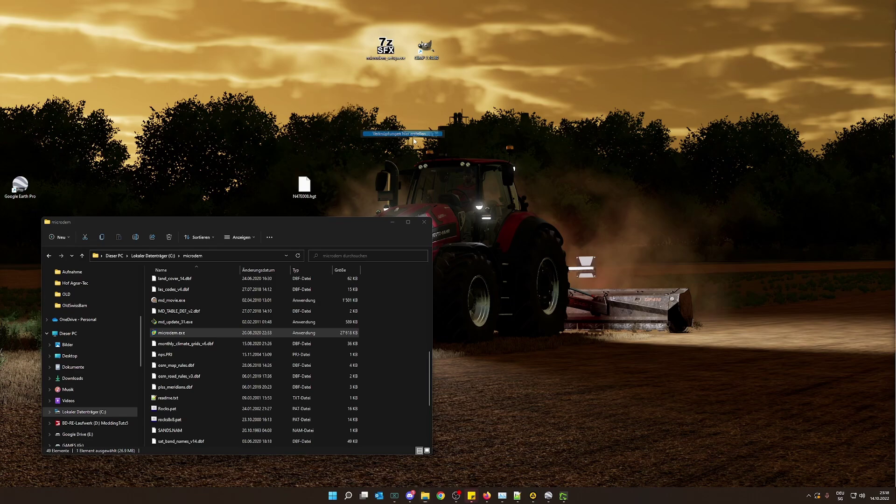
click(422, 222)
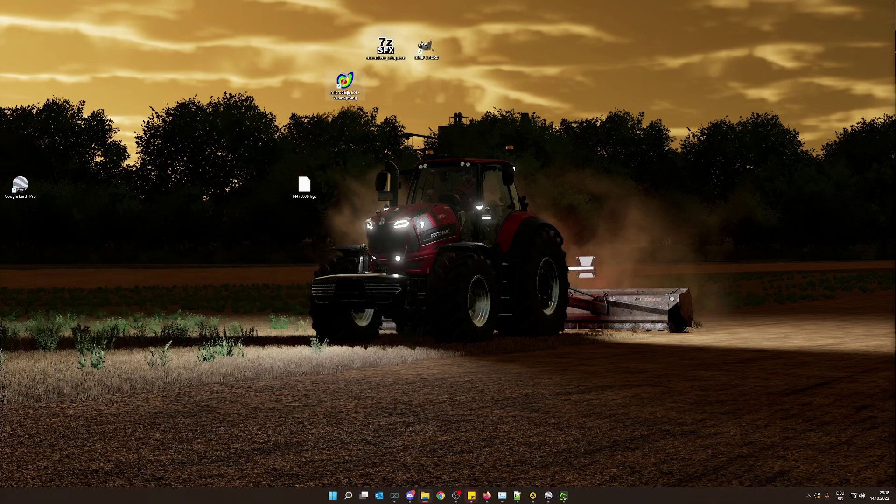
drag(347, 92, 348, 206)
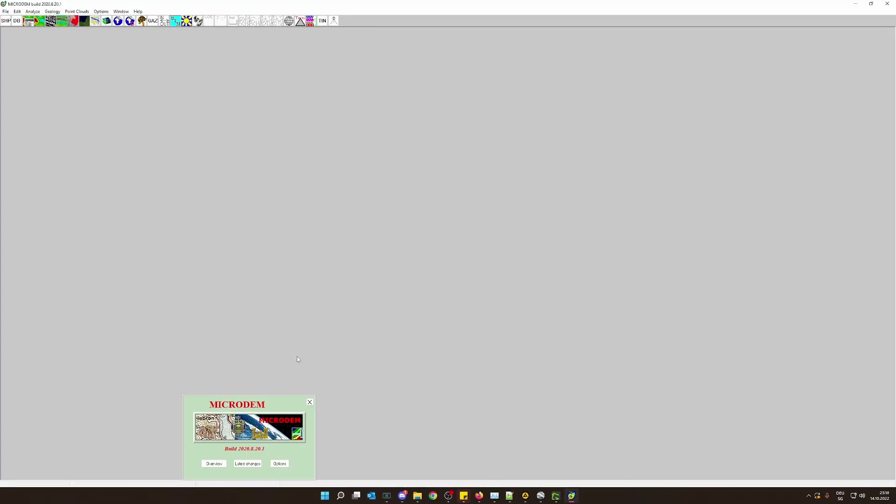
- Dismiss the MICRODEM welcome window, start opening a DEM/grid and browse to the Desktop folder
click(309, 402)
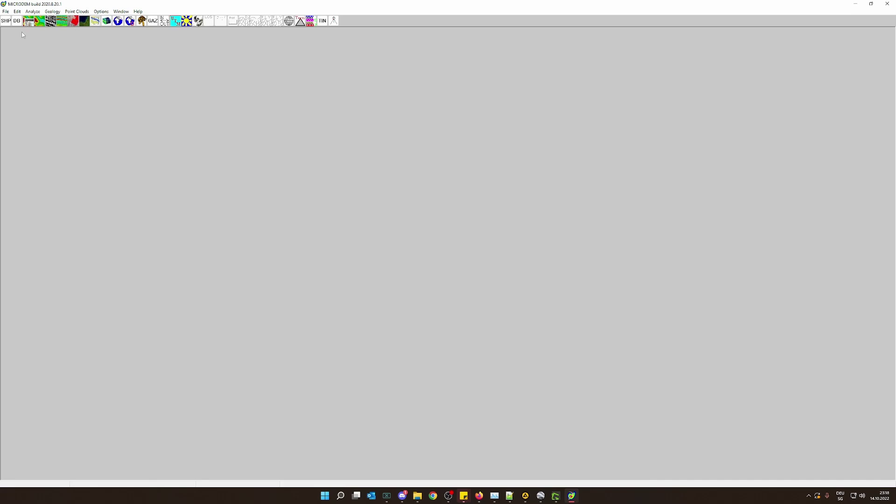
click(6, 20)
click(16, 21)
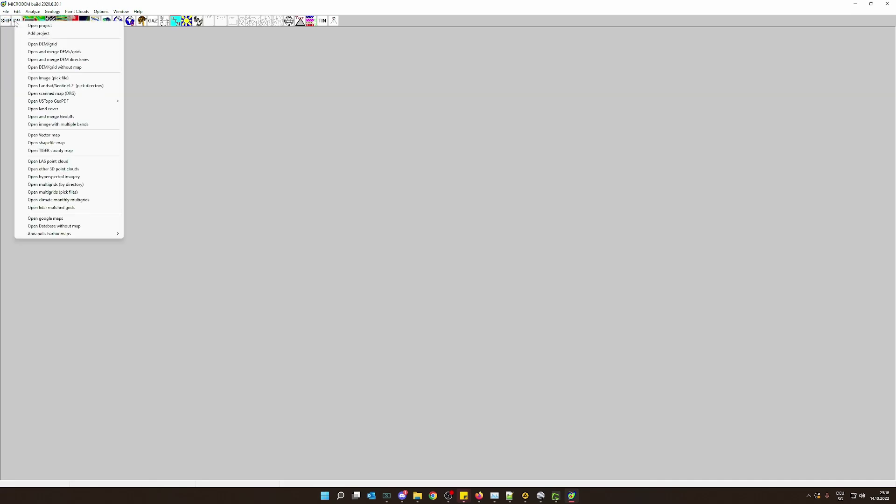
click(64, 45)
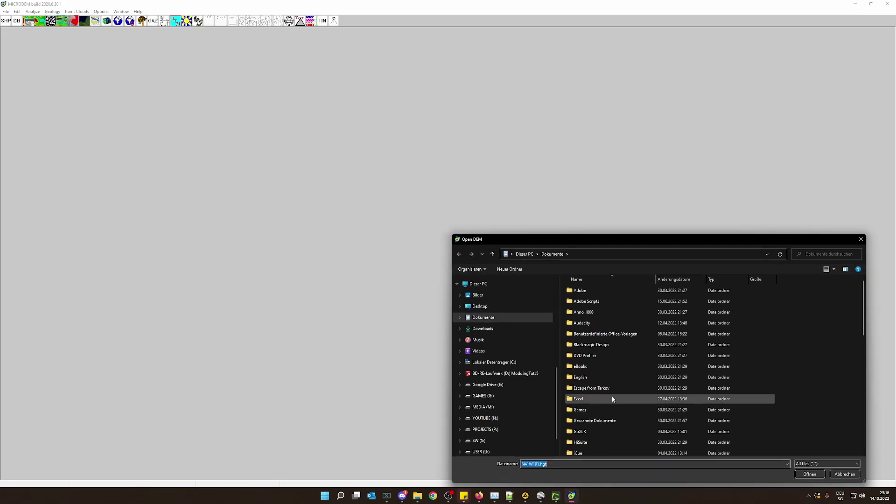
click(480, 306)
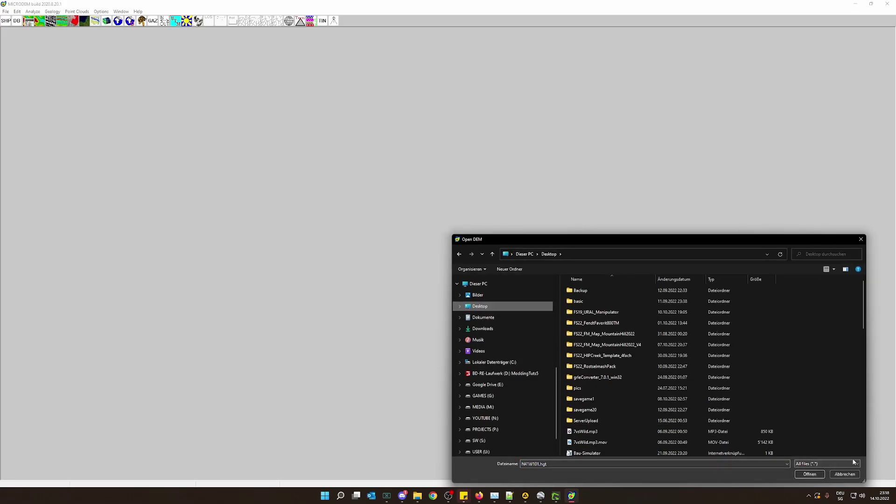
- Try filtering the file list to likely DEM formats and restore it to all files
click(826, 460)
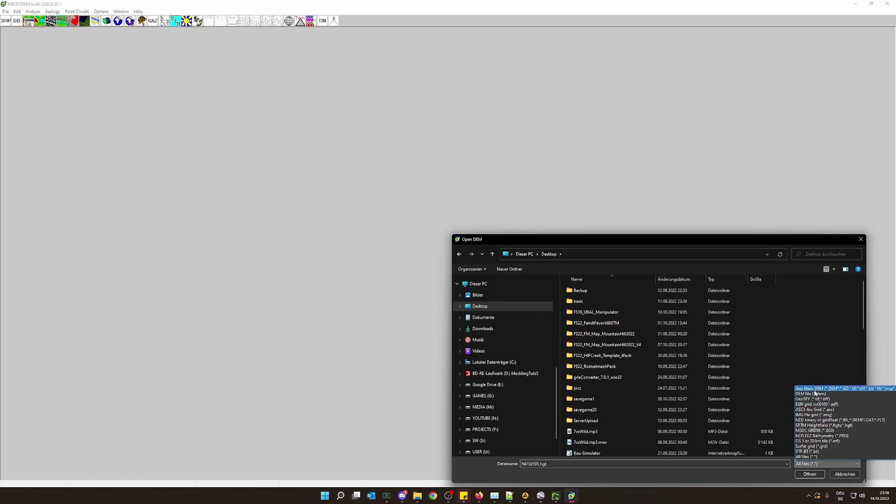
click(807, 402)
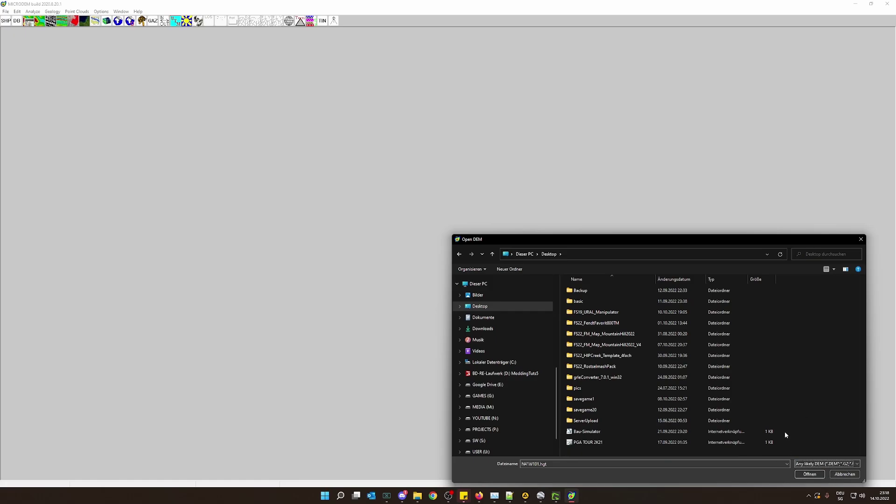
click(848, 464)
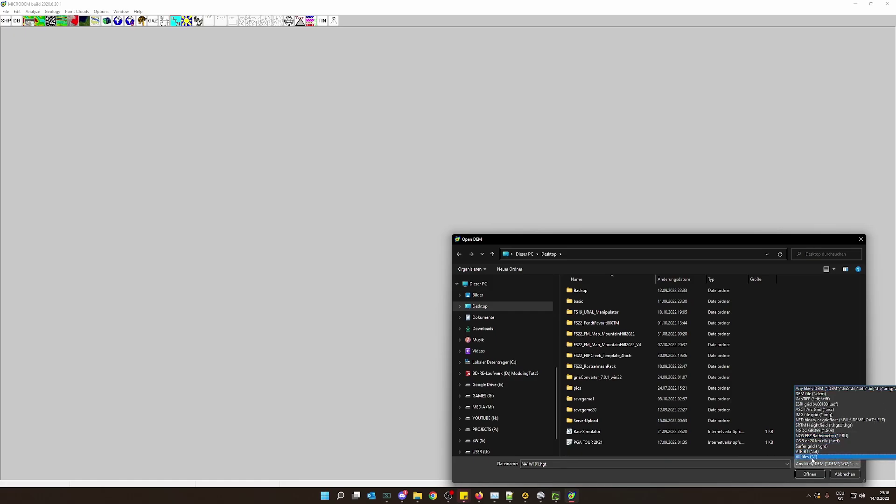
click(812, 457)
- Open the elevation file N47E008.hgt from the desktop as a DEM
scroll(789, 381, down, 2)
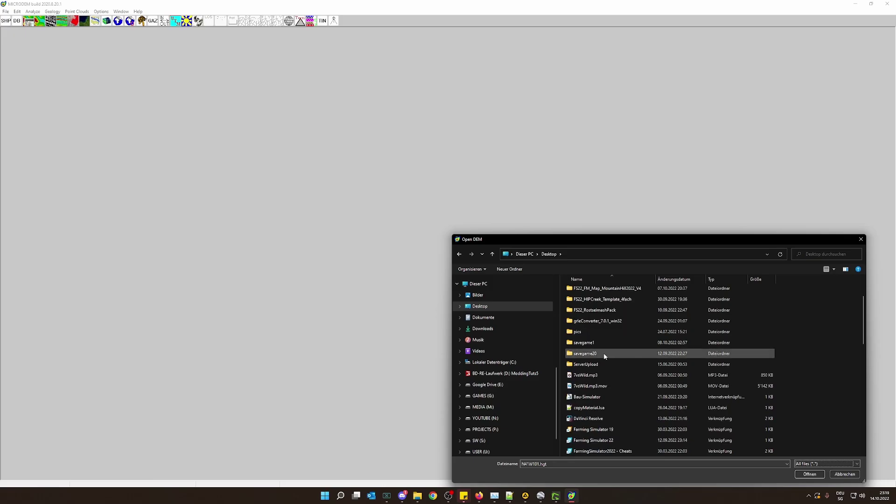
scroll(605, 369, down, 7)
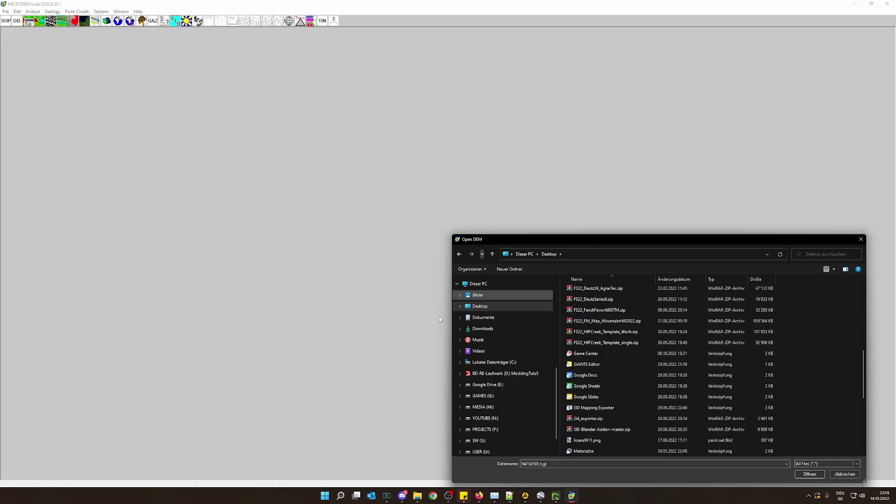
scroll(617, 399, down, 3)
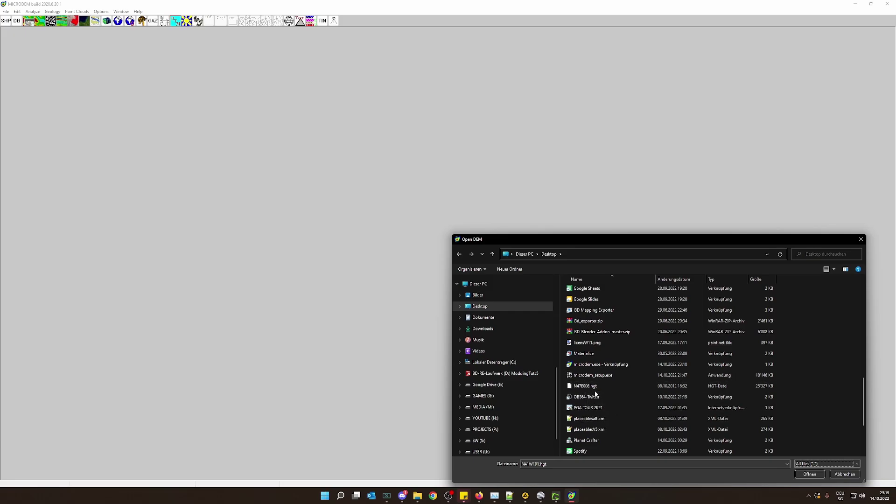
double_click(596, 387)
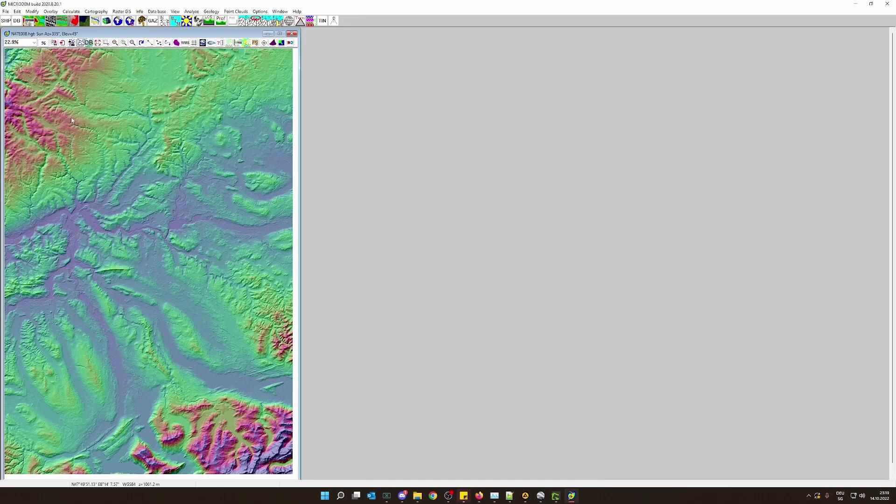
- Set the elevation map's grid to show UTM and apply it
right_click(110, 135)
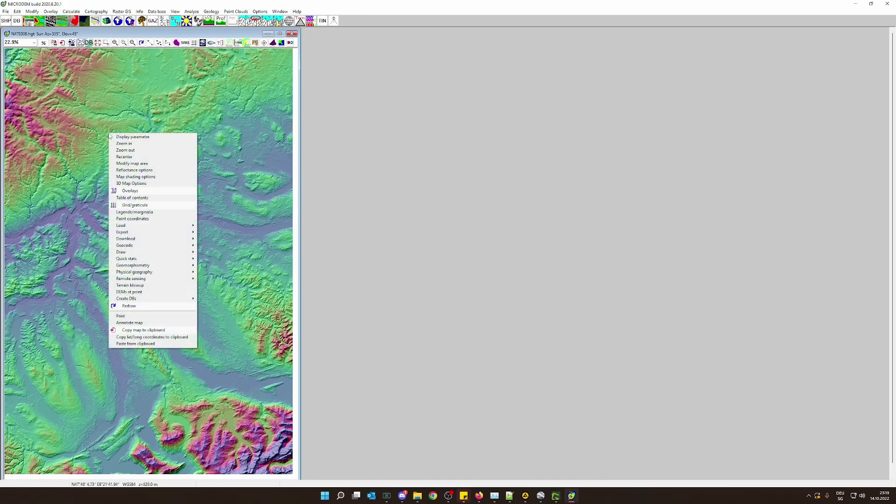
click(149, 206)
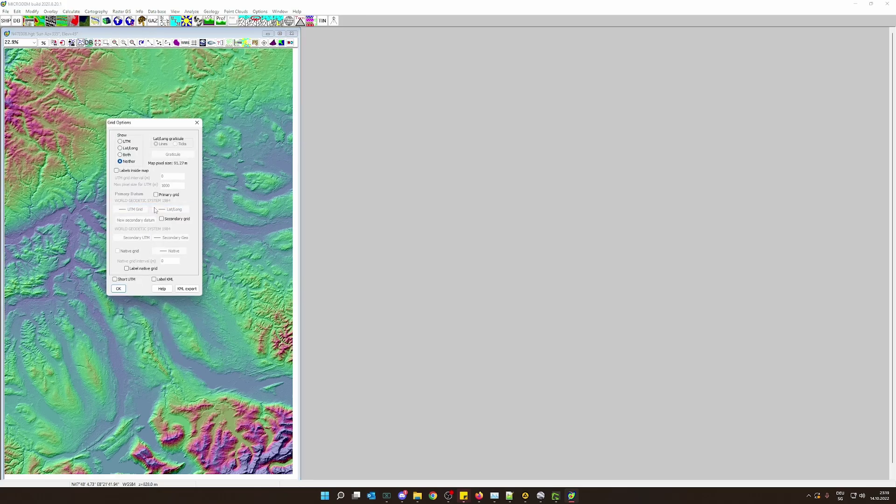
click(120, 141)
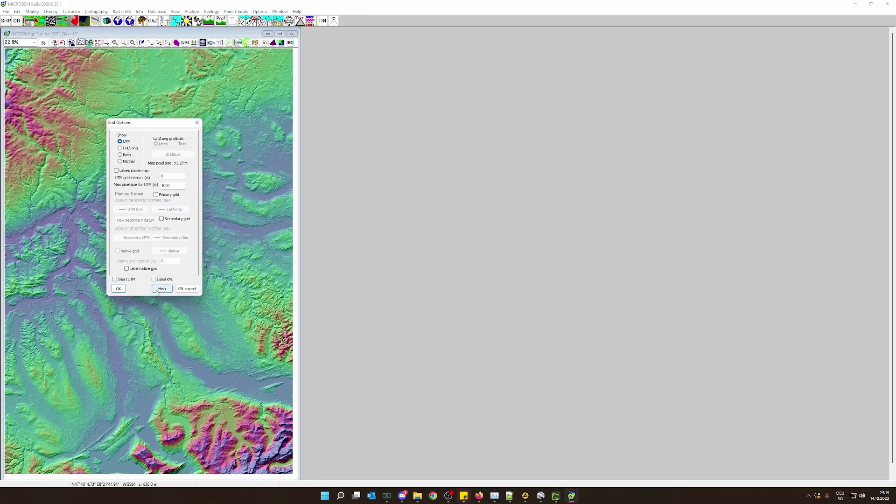
click(118, 288)
- Switch the map's grid display to both UTM and Lat/Long
right_click(133, 251)
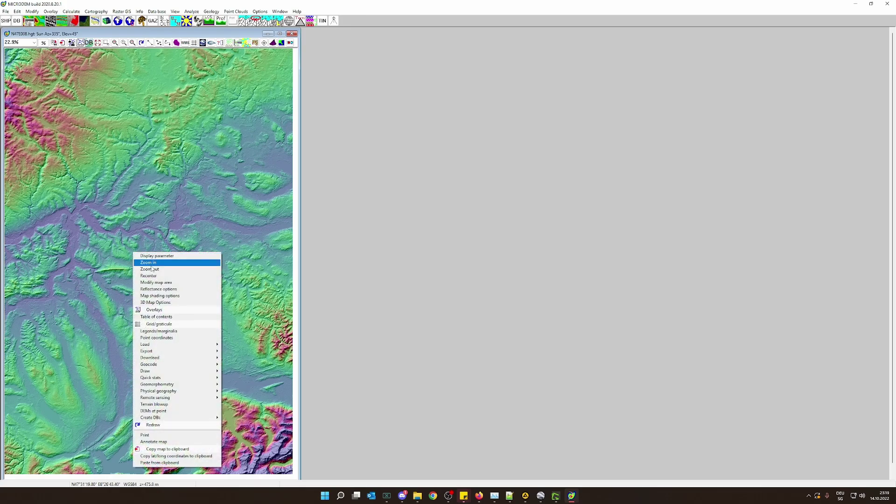
click(175, 328)
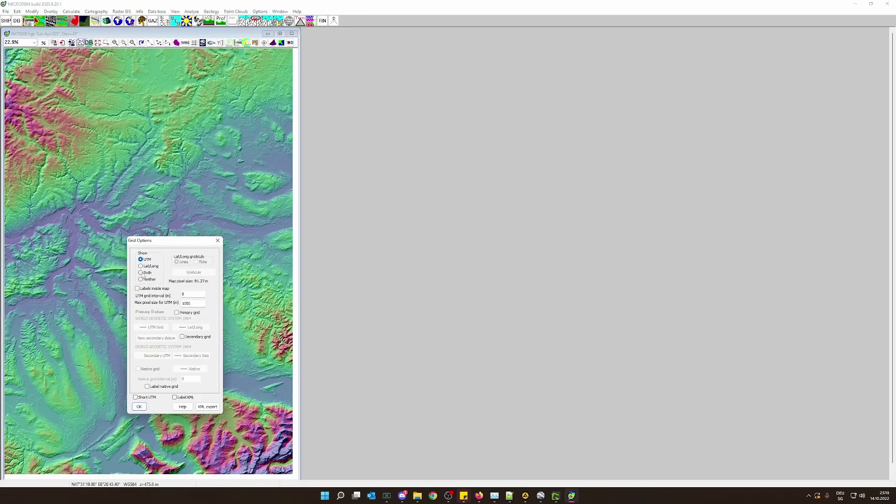
click(141, 273)
click(138, 406)
- Check the elevation map's overlay settings and its table of contents
right_click(168, 101)
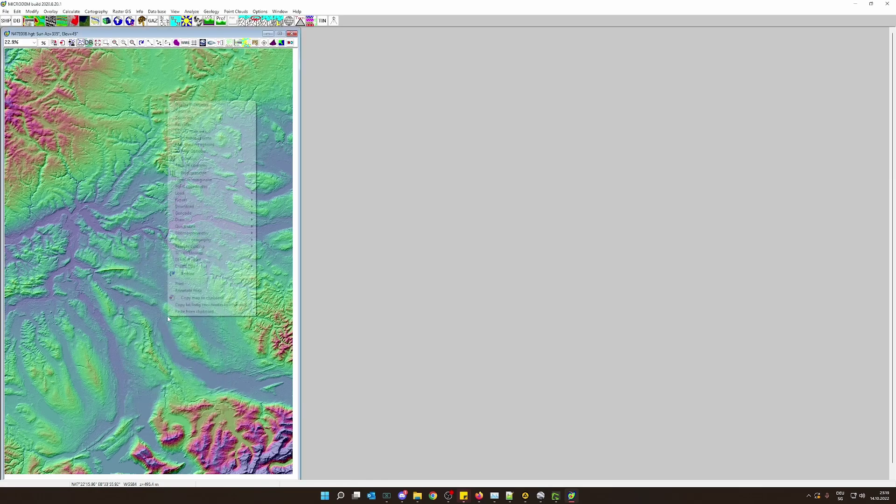
click(202, 160)
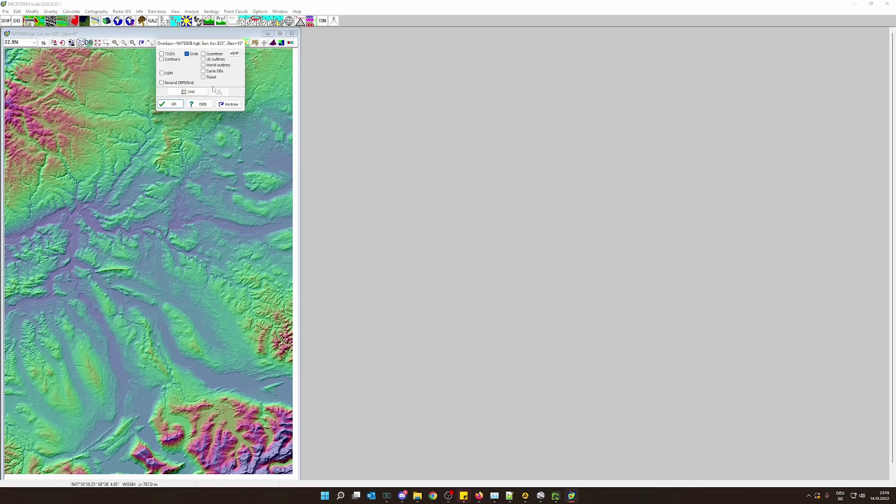
click(175, 104)
right_click(158, 212)
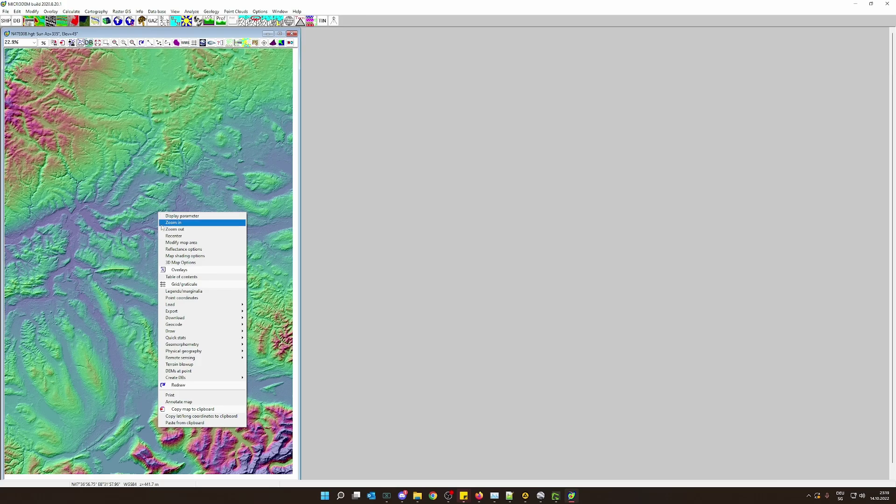
click(182, 276)
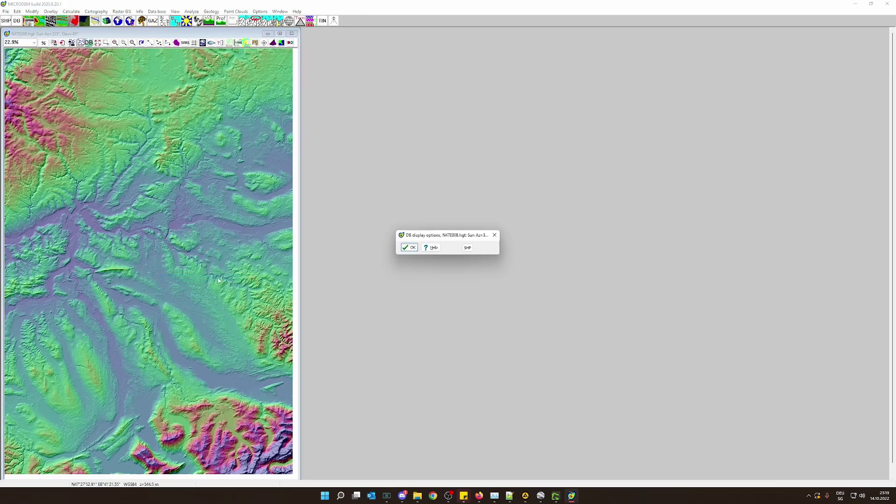
click(494, 235)
- Enable the elevations legend, scale bar and terrain categories in the map's legends and marginalia
right_click(134, 215)
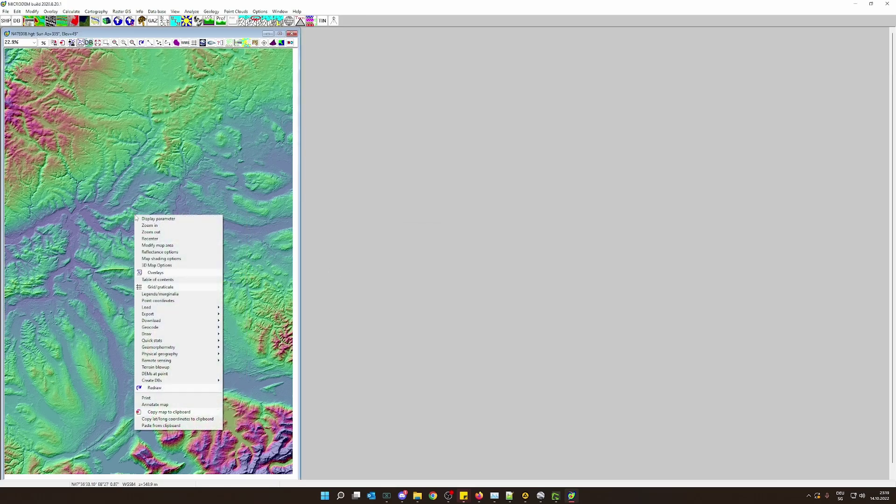
click(160, 294)
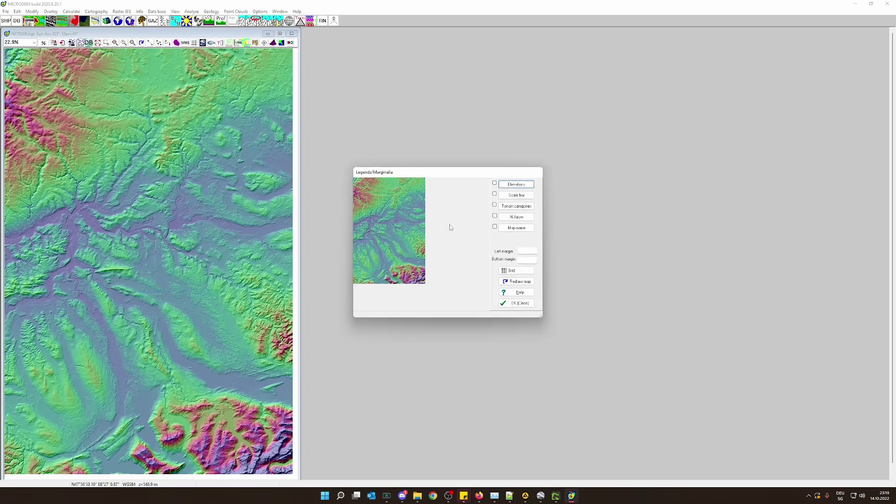
click(494, 206)
click(494, 194)
click(494, 184)
click(498, 303)
- Turn on labels inside the map and native grid labels in the grid options, and try enabling the primary grid
right_click(148, 246)
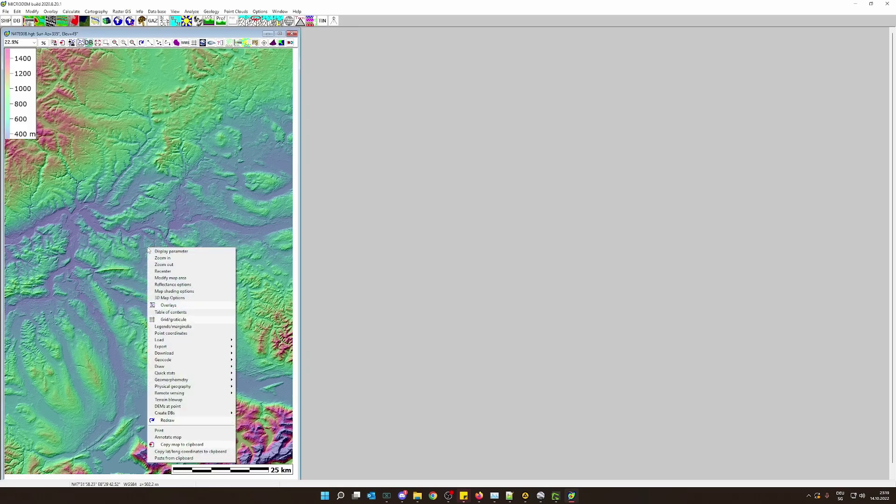
click(205, 321)
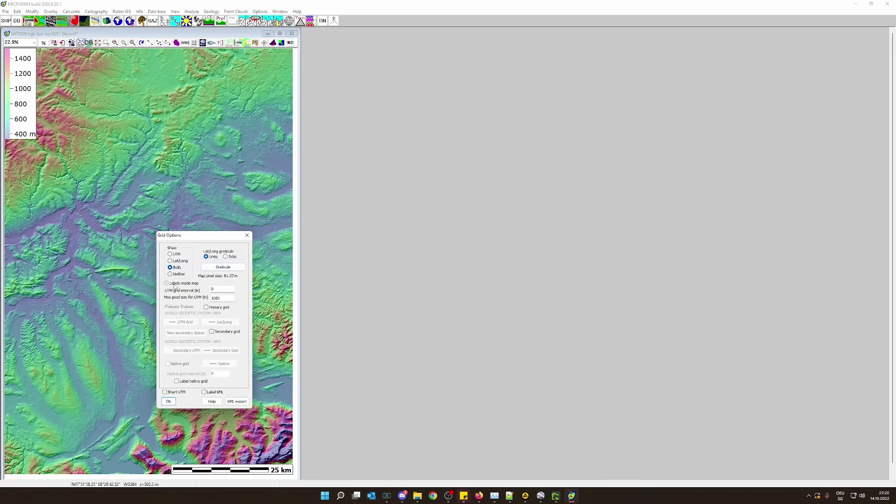
click(206, 307)
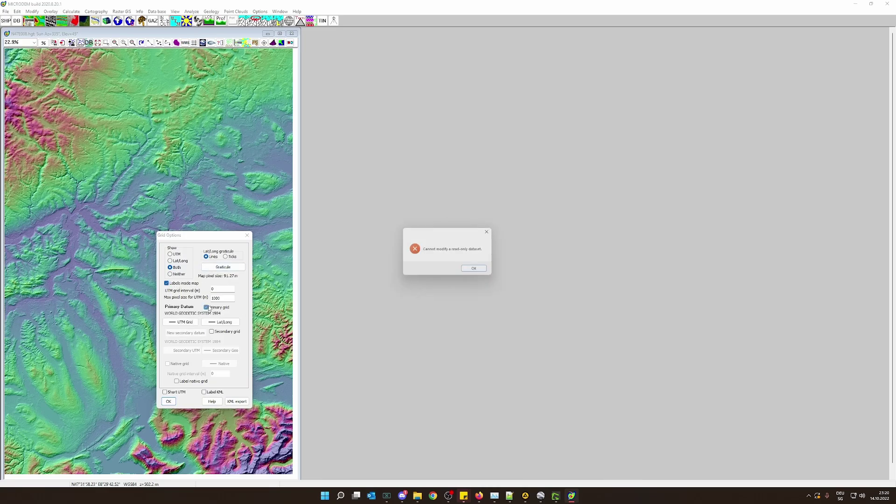
click(477, 271)
click(207, 308)
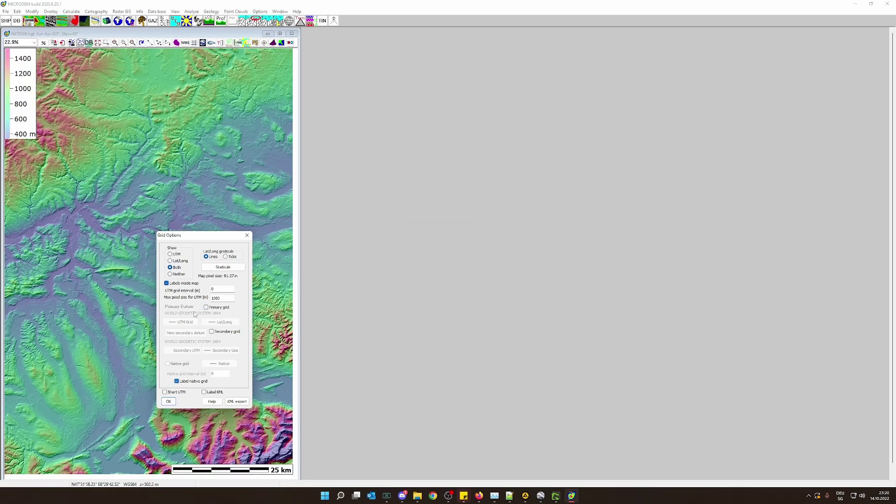
- Try a Lat/Long-only grid with the graticule drawn as ticks
click(171, 254)
click(181, 262)
click(228, 257)
click(168, 402)
- Reopen the grid options and show both UTM and Lat/Long grids with the graticule drawn as lines
right_click(136, 241)
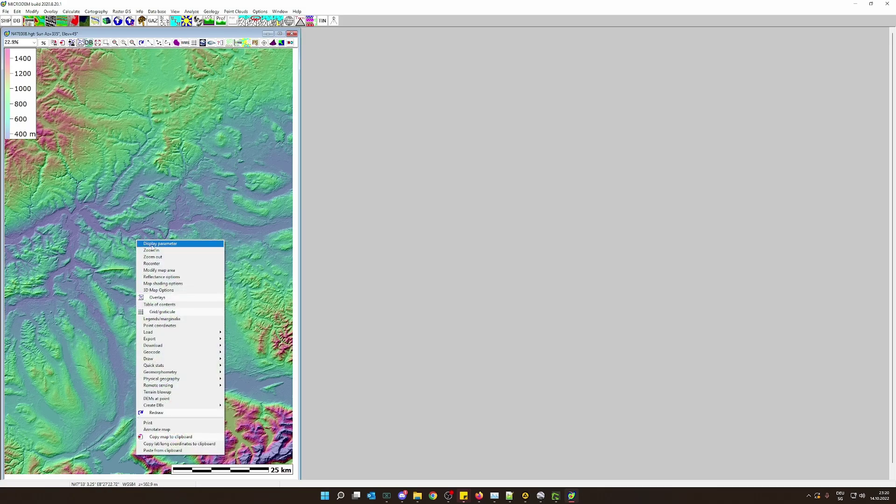
click(176, 312)
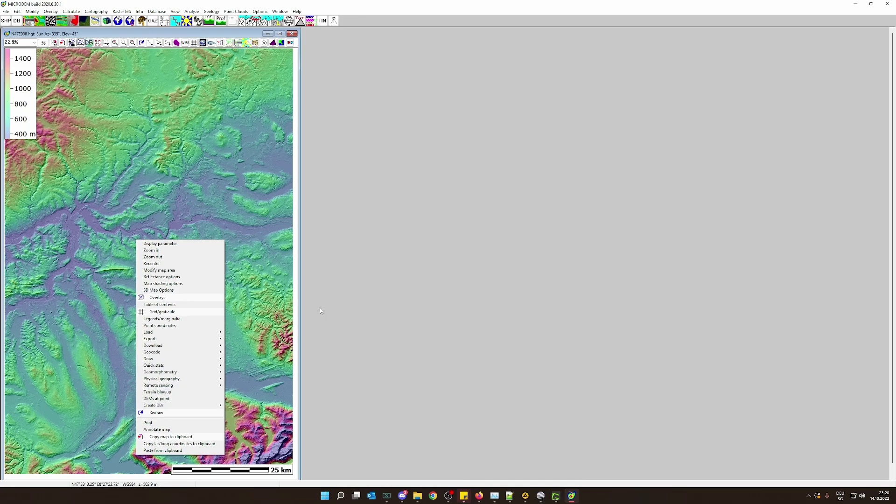
click(187, 312)
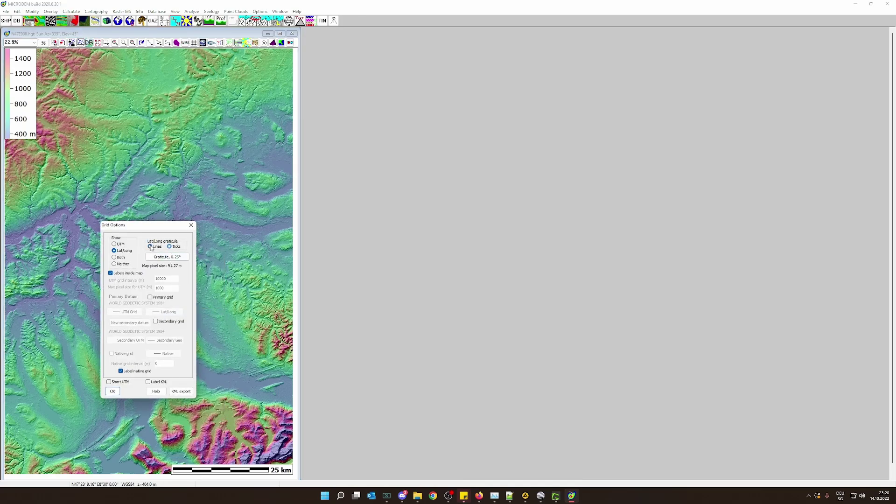
click(150, 248)
click(120, 258)
click(113, 392)
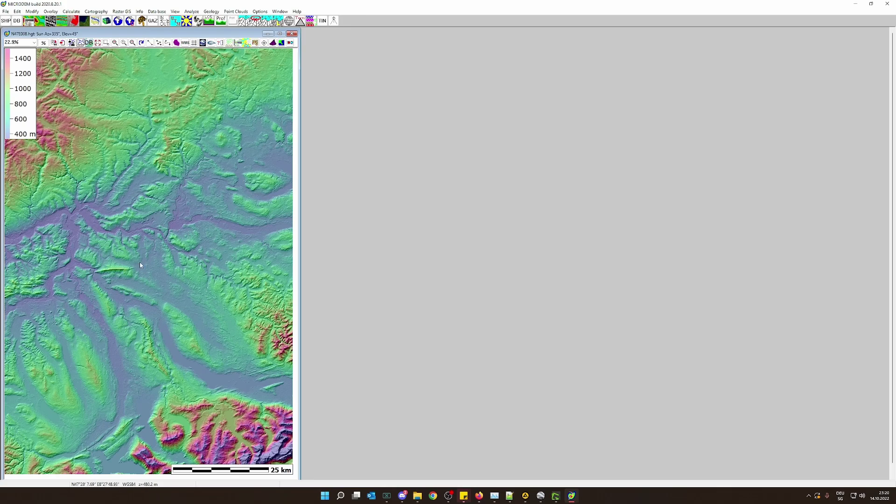
- Try showing the UTM grid alone and the Lat/Long grid alone in the map's grid options
click(193, 43)
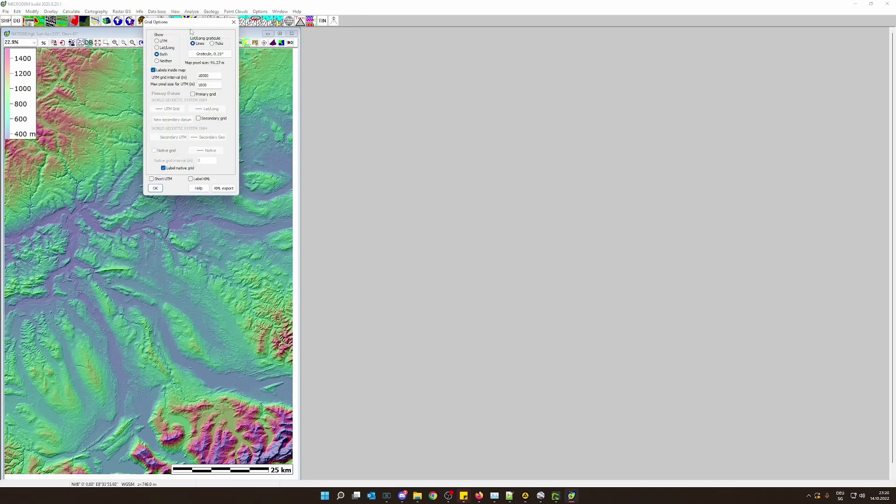
click(163, 41)
click(155, 188)
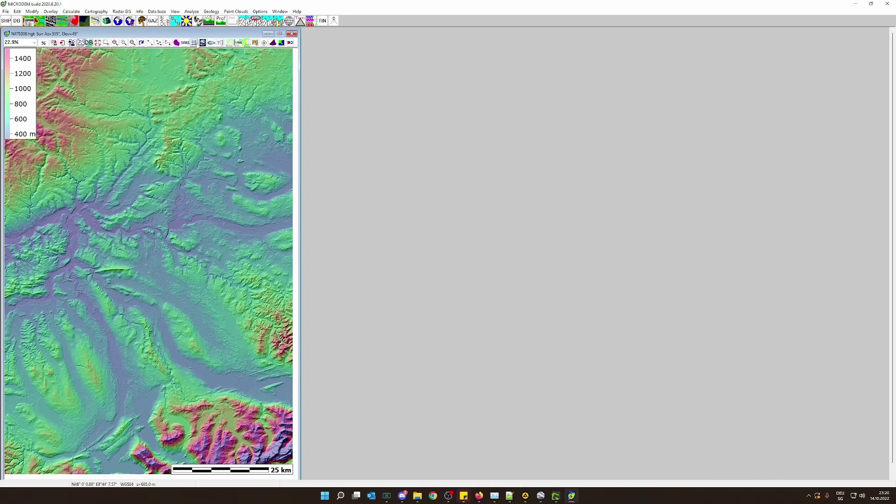
click(194, 43)
click(172, 48)
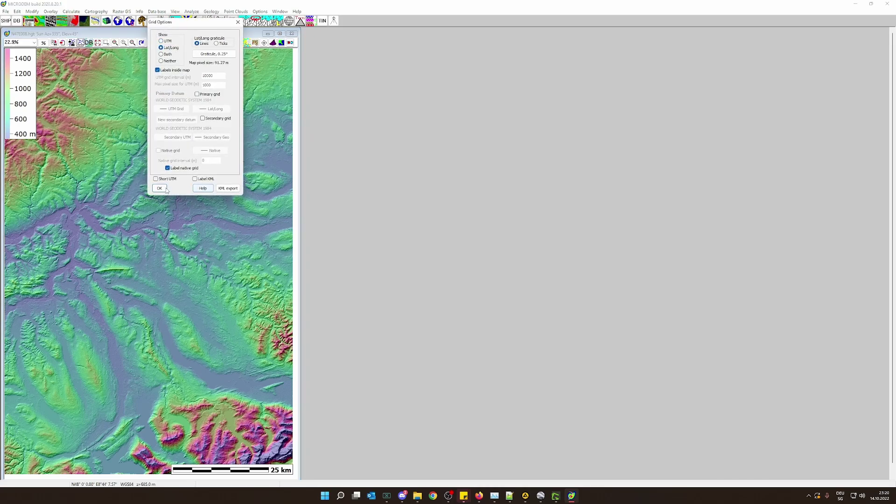
click(159, 188)
- Enable Short UTM and Label KML in the map's grid options
click(193, 43)
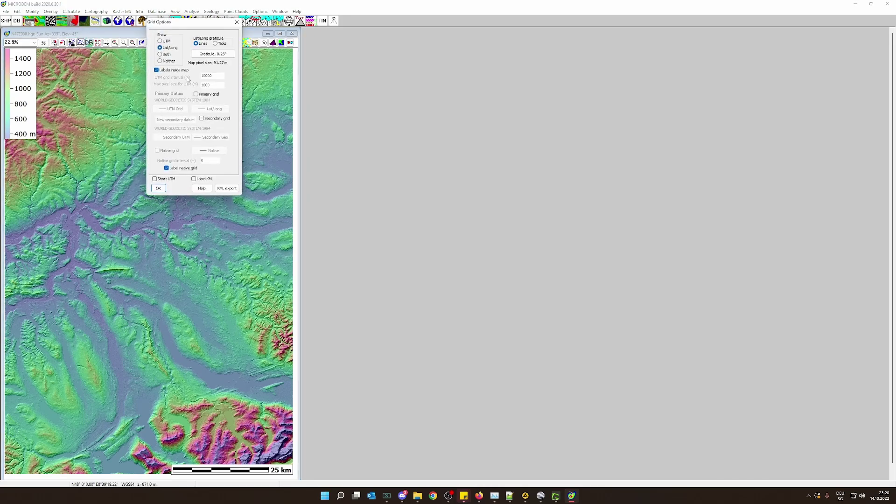
click(157, 180)
click(195, 180)
click(159, 189)
- Enable both the secondary grid and the primary grid in the map's grid options
click(194, 42)
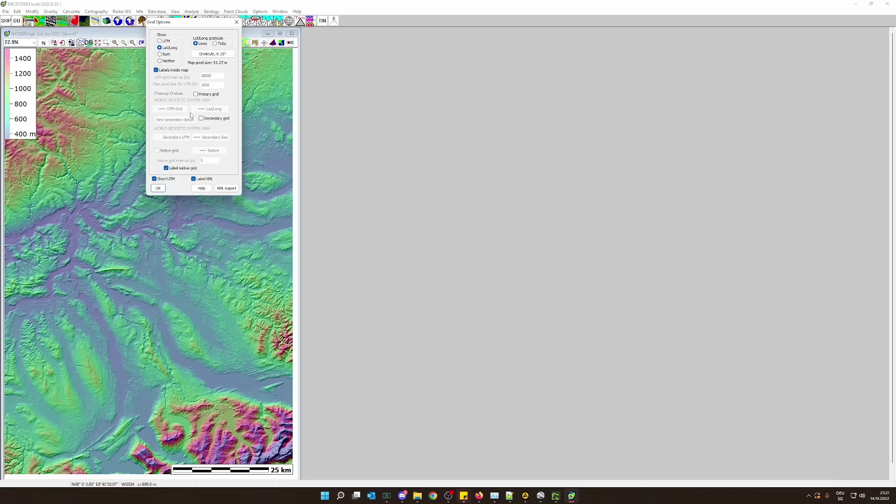
click(215, 118)
click(158, 188)
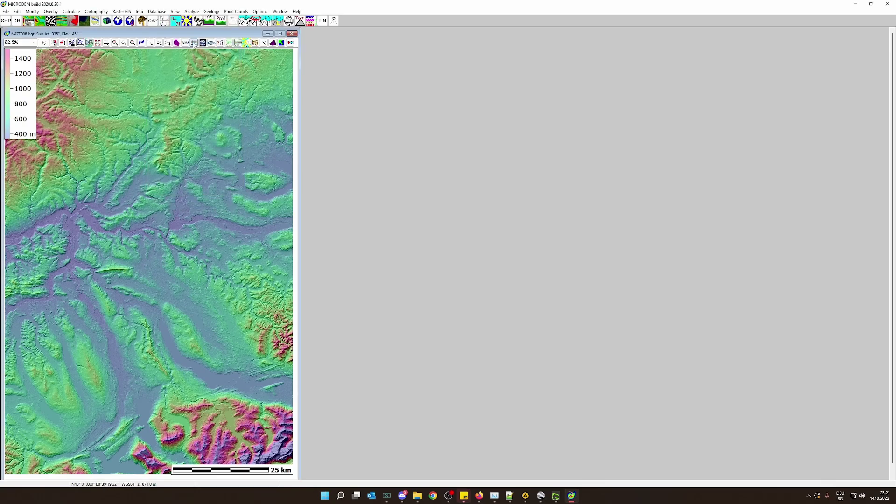
click(199, 95)
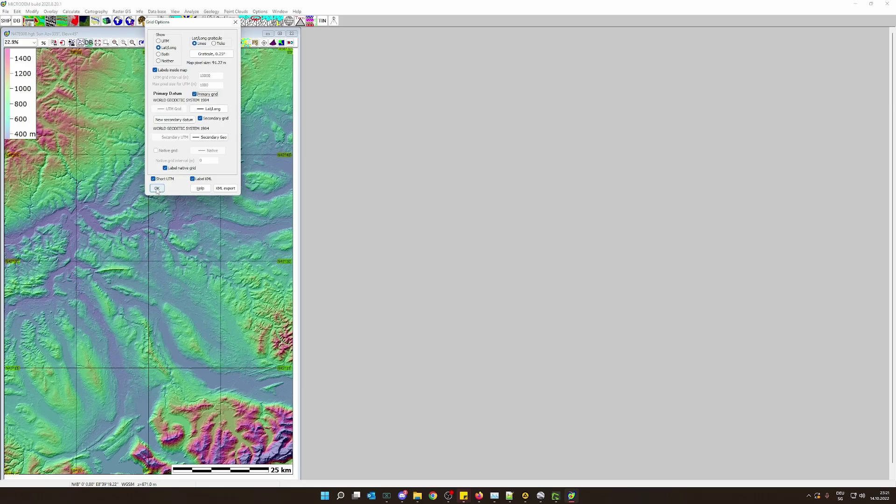
- Try the UTM-only and combined grid displays, return to Lat/Long only, and close the grid options
click(159, 41)
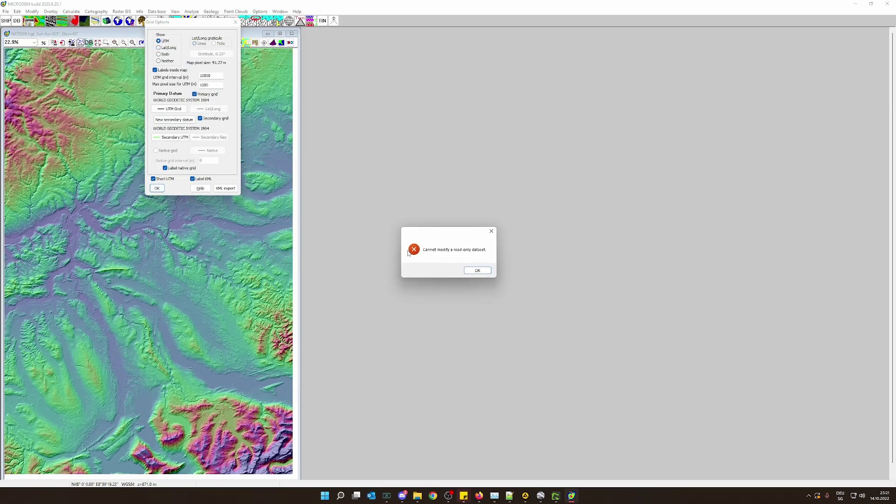
click(477, 271)
click(162, 54)
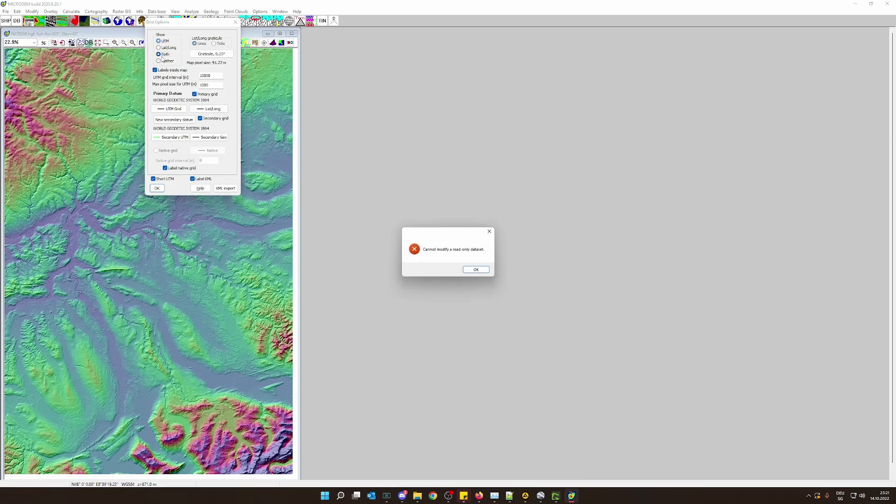
click(479, 272)
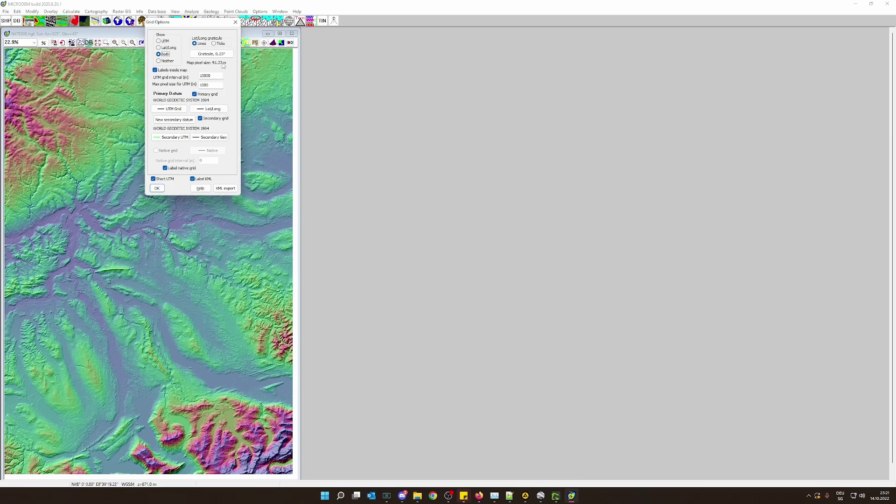
click(166, 48)
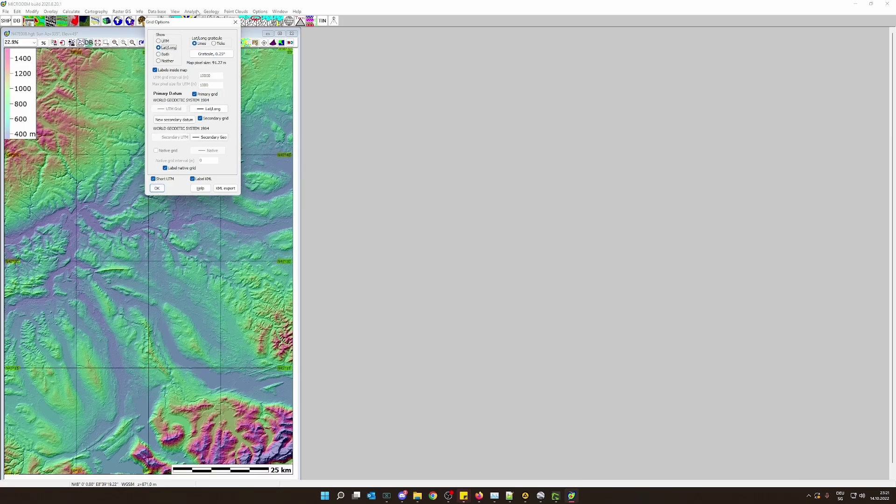
drag(189, 26, 362, 152)
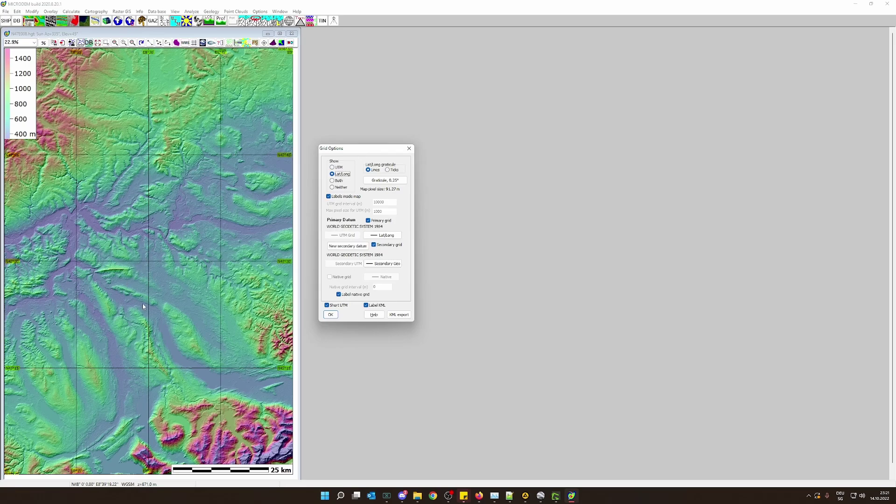
click(409, 148)
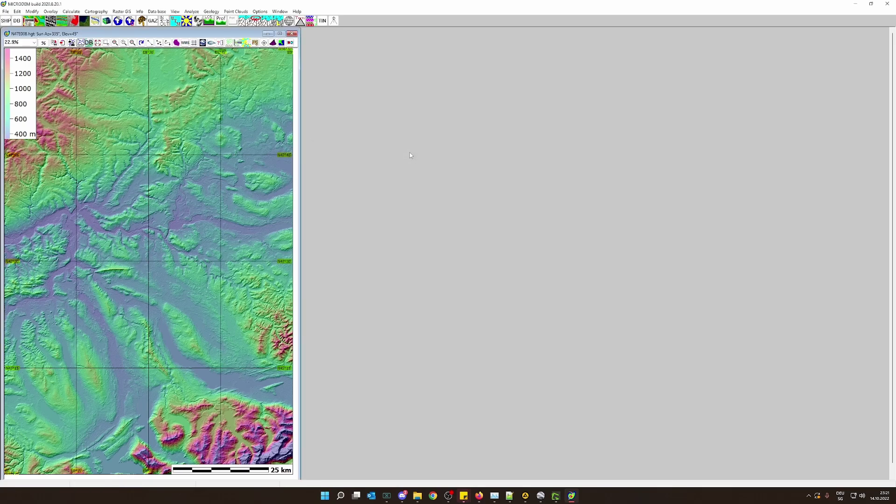
- Reopen the grid options and set the map to show neither UTM nor Lat/Long grid
right_click(172, 185)
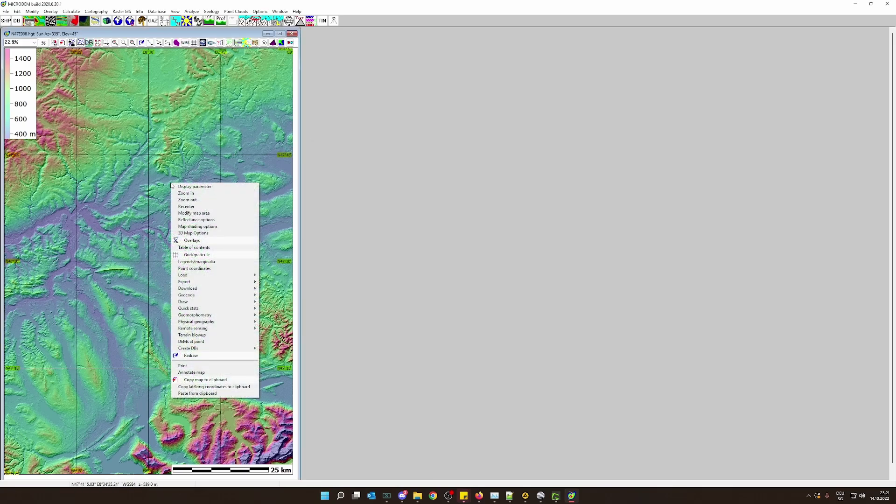
click(208, 255)
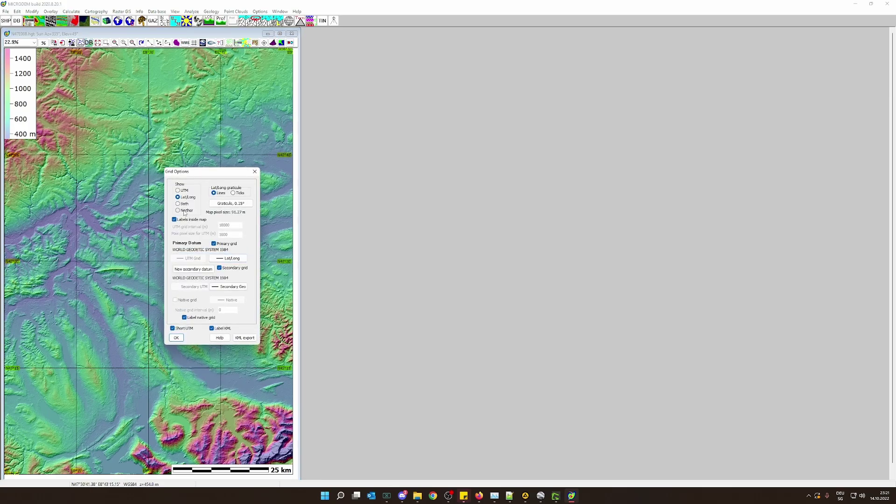
click(182, 210)
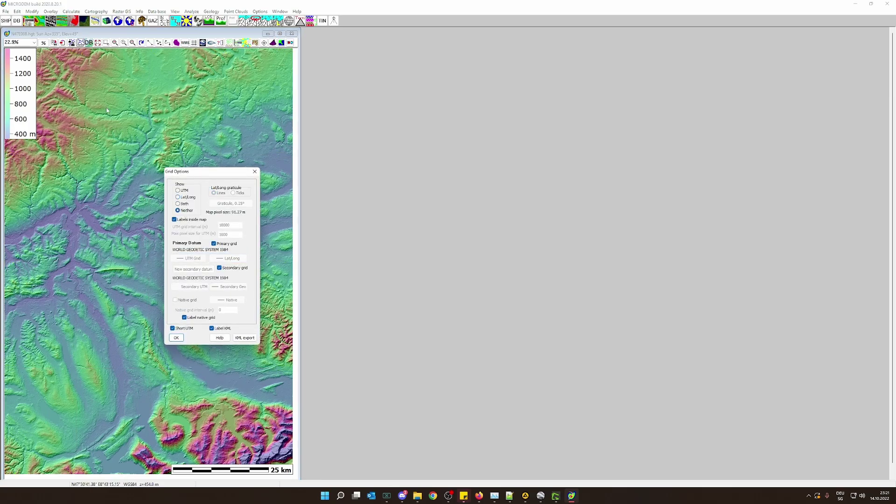
click(177, 338)
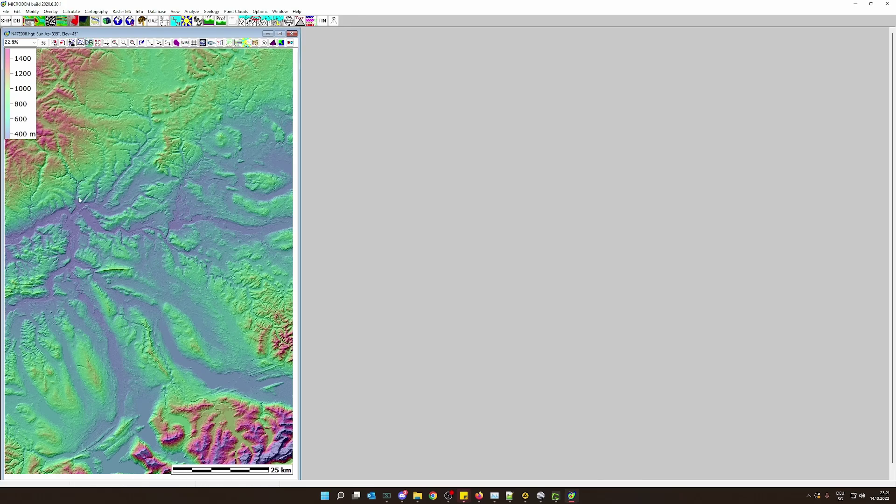
- Turn off the elevations legend, scale bar and terrain categories in the map's legends and marginalia
right_click(142, 207)
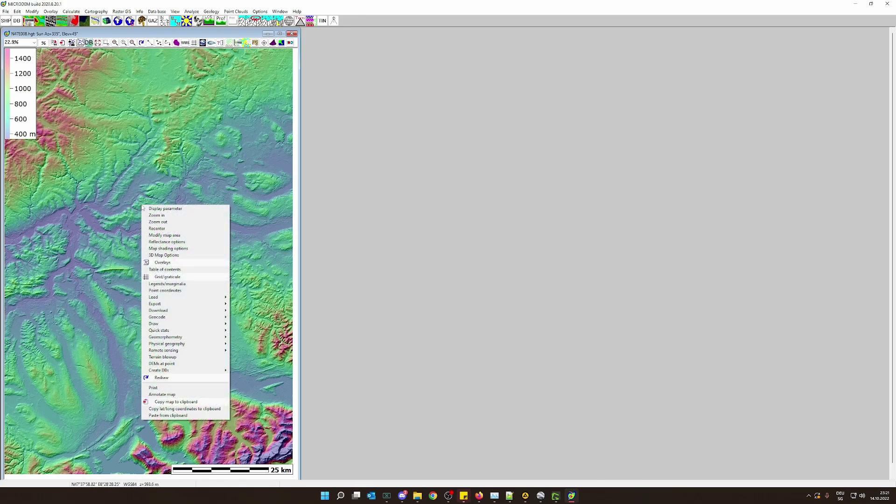
click(168, 284)
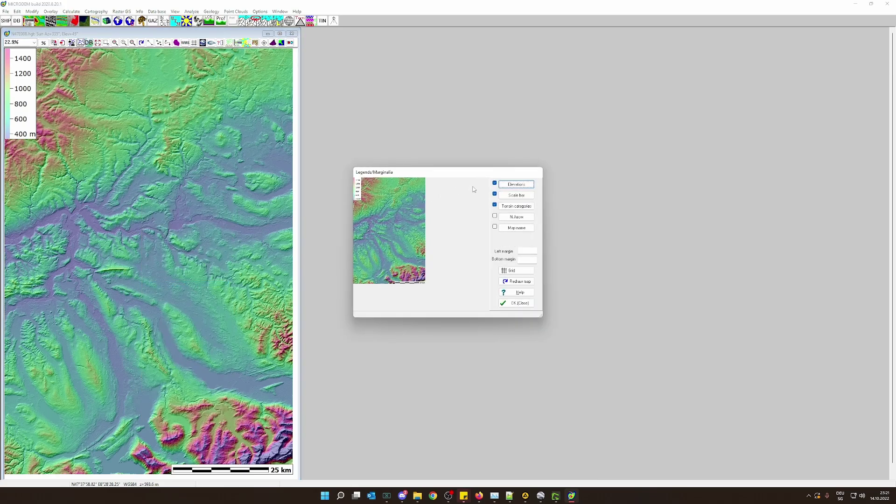
click(494, 204)
click(495, 183)
click(516, 303)
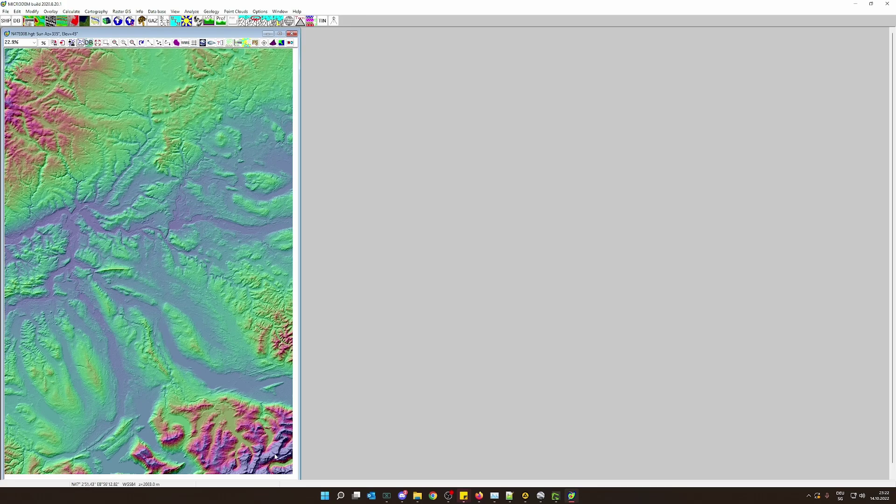
- Turn the terrain categories, scale bar and elevations legend back on in the map's legends and marginalia
right_click(154, 280)
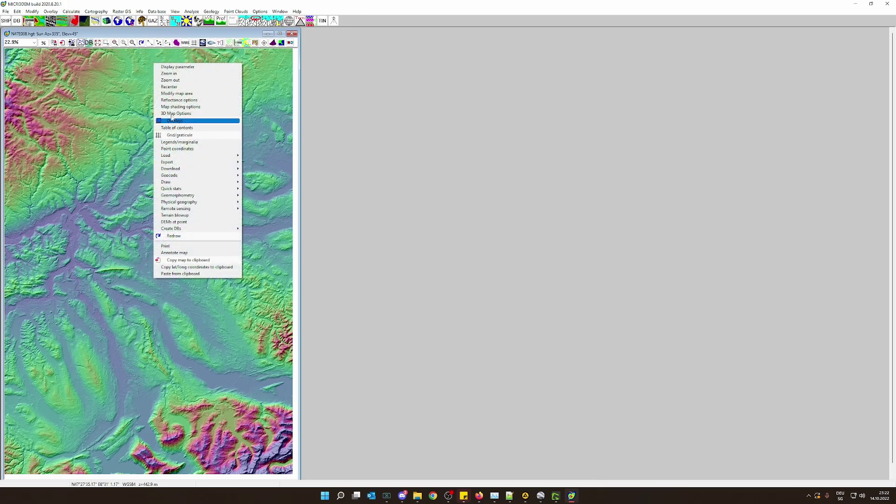
click(194, 142)
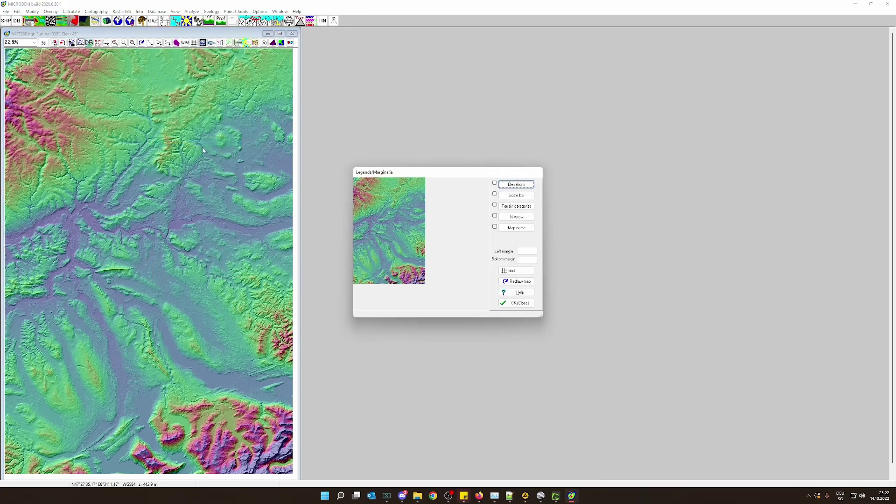
click(495, 205)
click(495, 194)
click(495, 183)
click(504, 304)
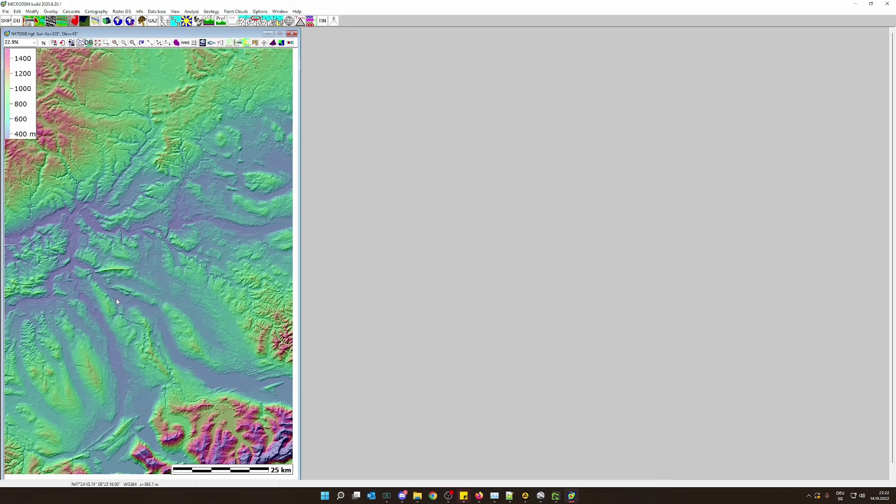
- Remove the scale bar and elevations legend from the map through its legends and marginalia settings
right_click(167, 202)
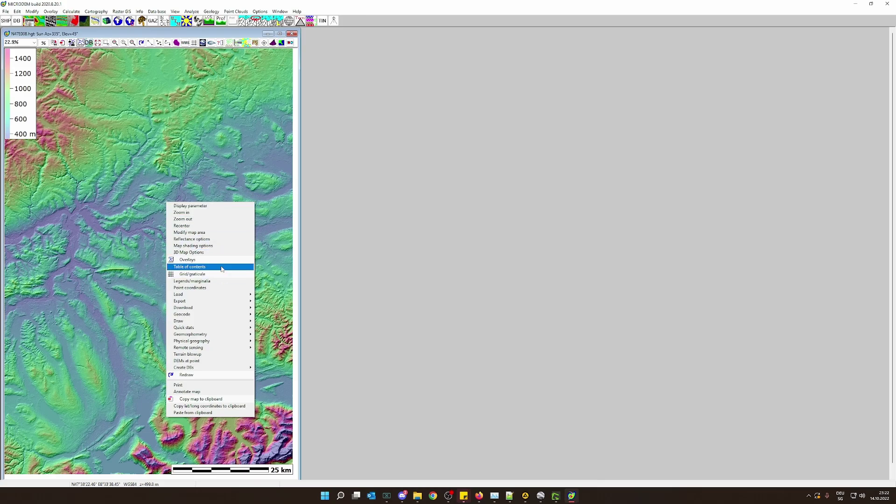
click(207, 281)
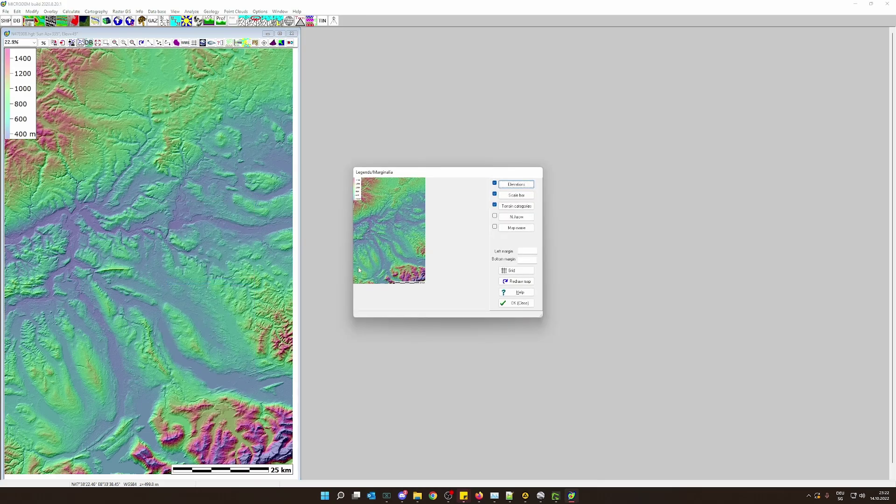
click(494, 194)
click(495, 183)
click(516, 303)
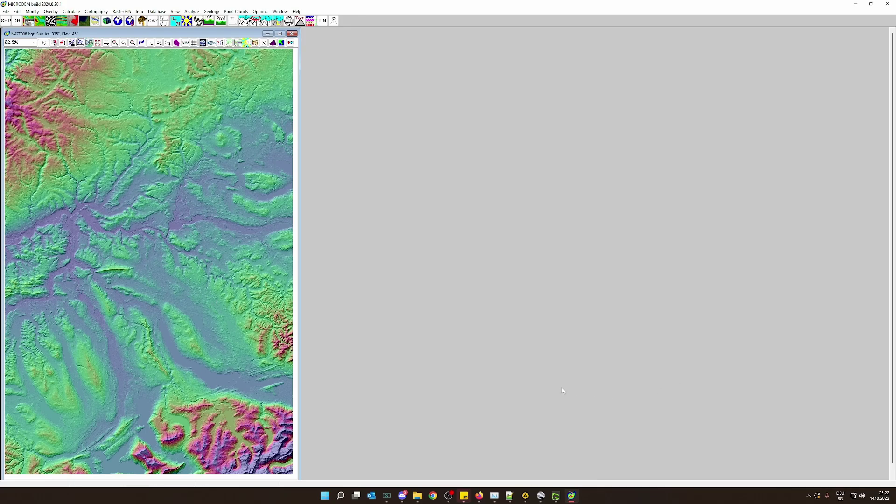
- Switch to Google Earth Pro, fly to the Tut-Linie path, and reset the view's tilt and compass
click(541, 498)
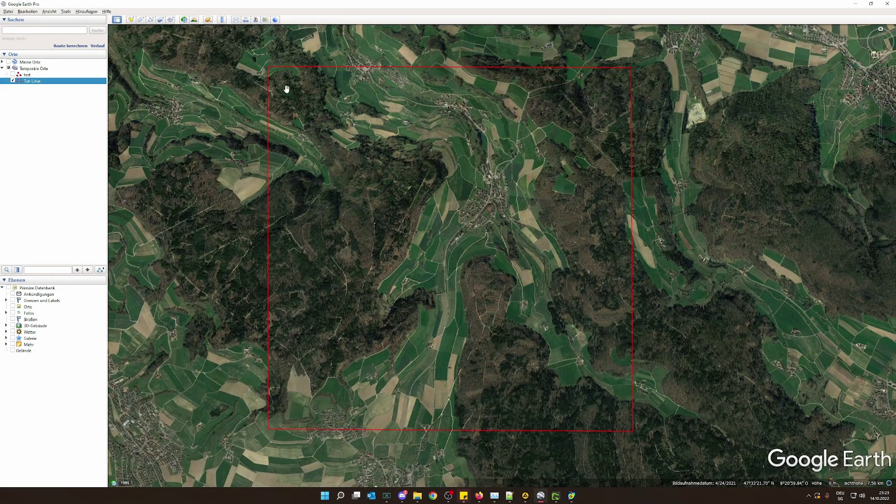
double_click(35, 81)
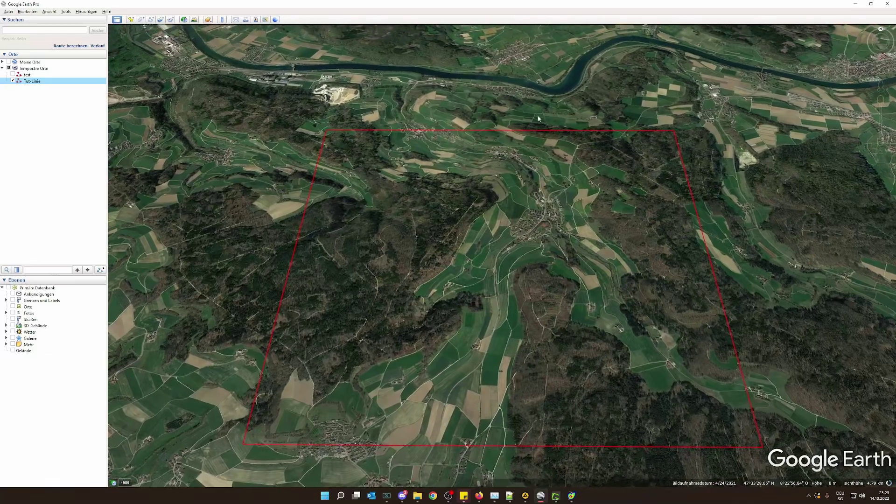
click(49, 11)
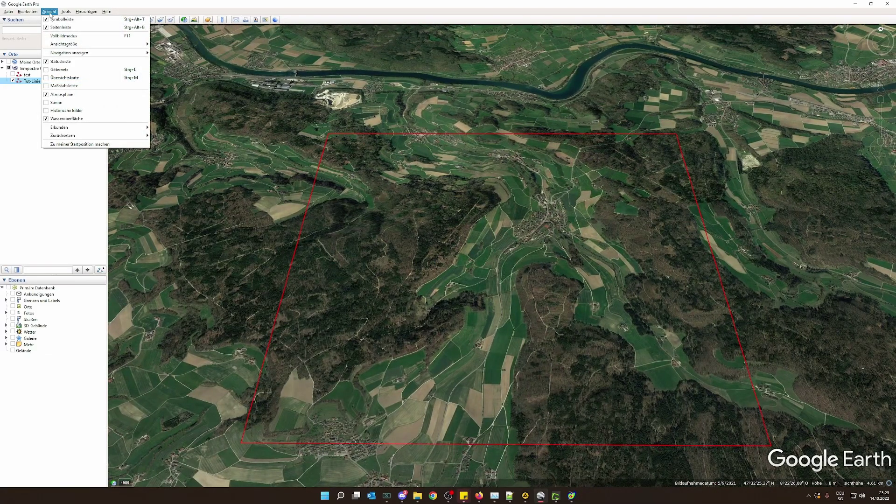
mouse_move(92, 135)
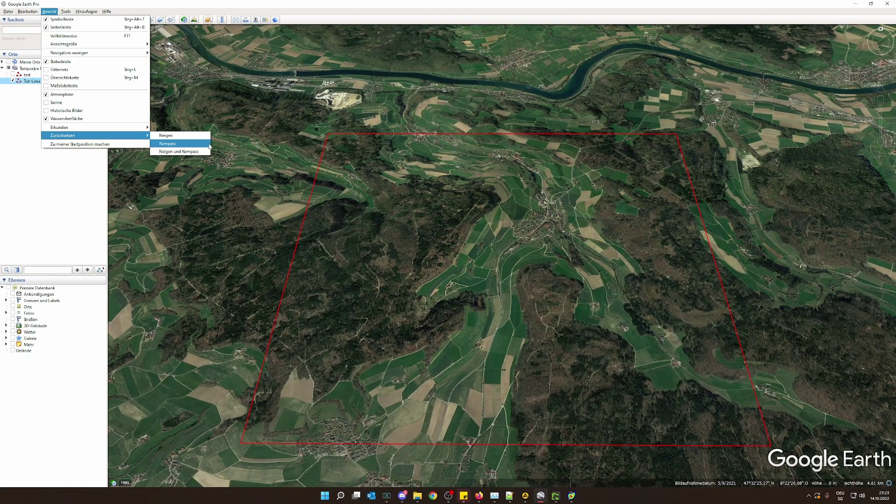
click(190, 152)
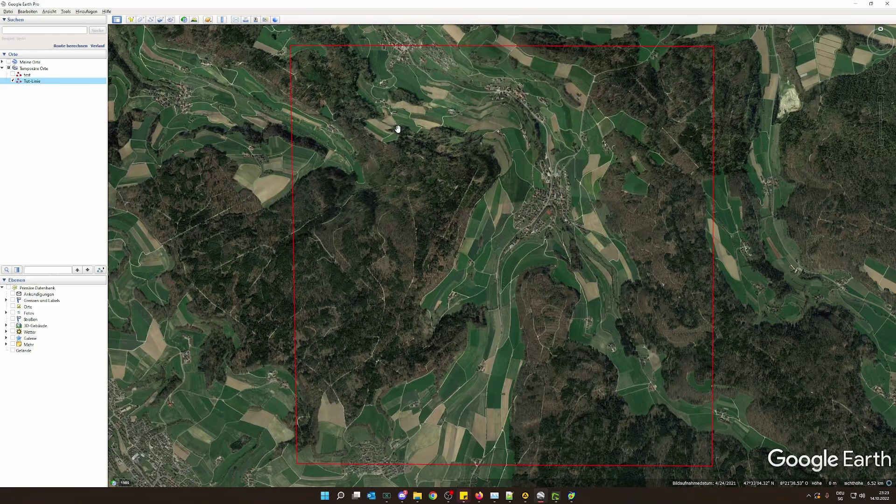
- Show the Tut-Linie path's measurements in its properties and capture the coordinates of the square's upper-left corner into the Greenshot editor
right_click(38, 82)
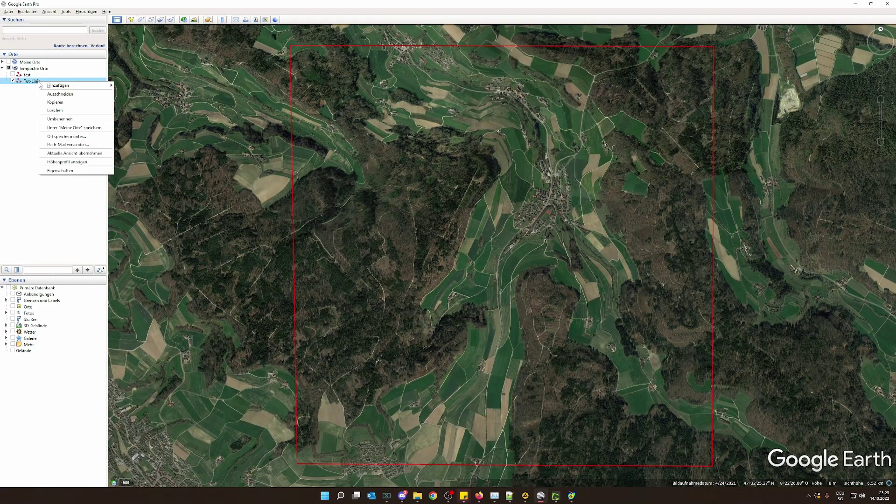
click(70, 170)
click(448, 210)
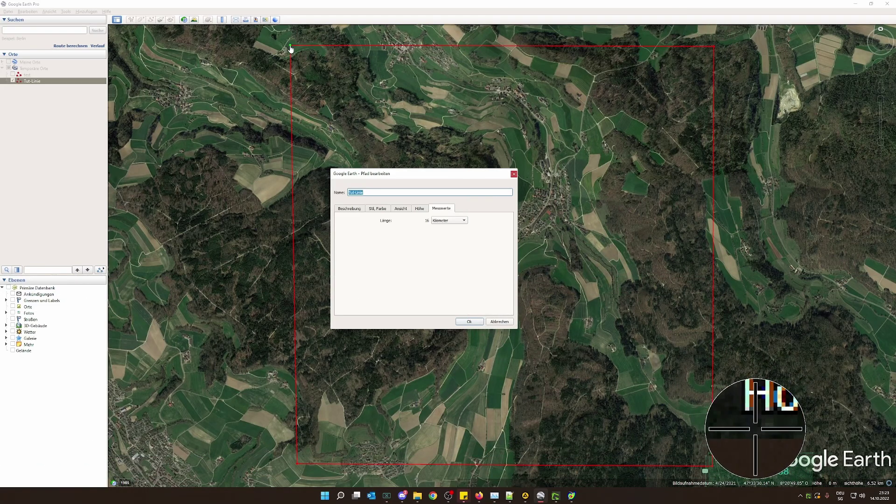
click(755, 485)
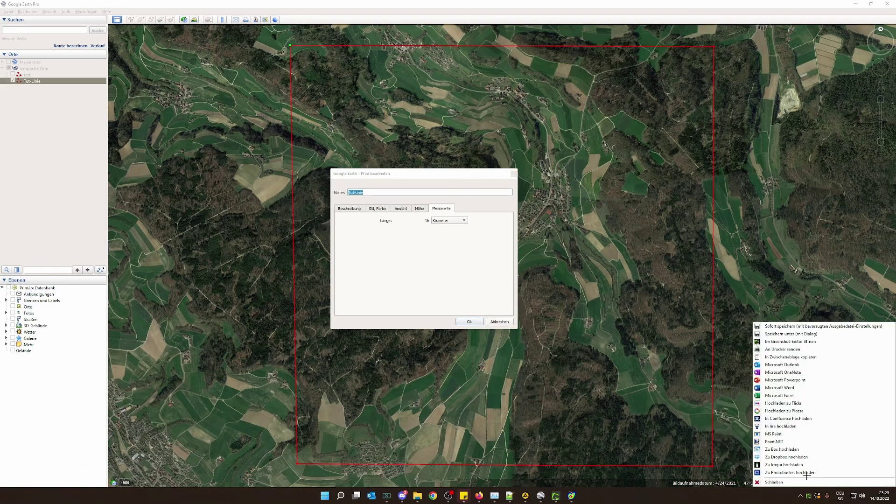
click(786, 343)
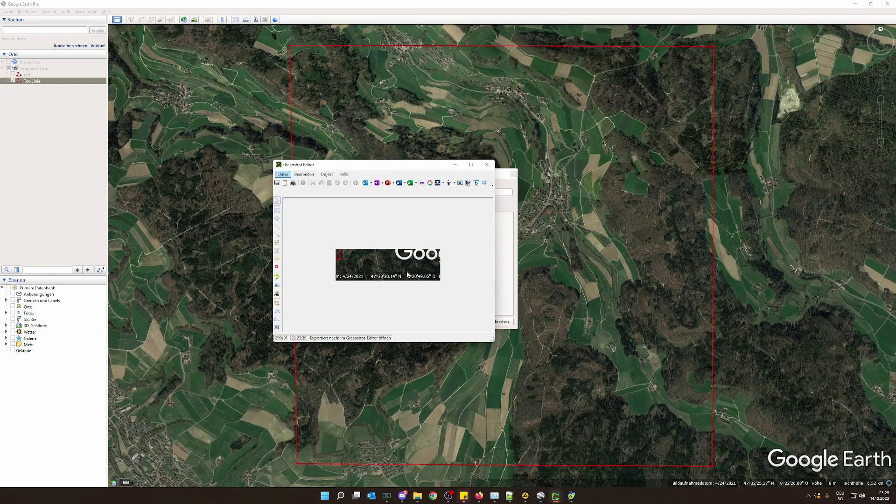
- Switch to MICRODEM and arrange its window beside the Greenshot capture so the upper-left corner coordinates stay readable next to the map
drag(413, 169, 811, 315)
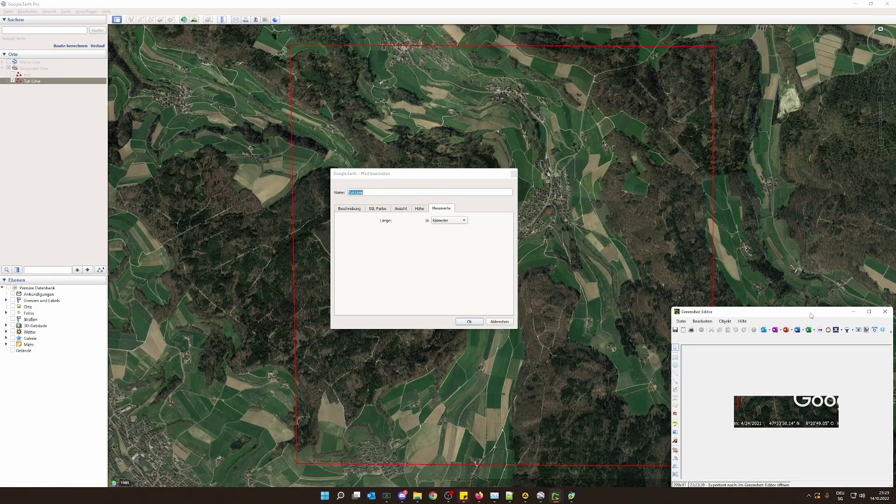
click(572, 496)
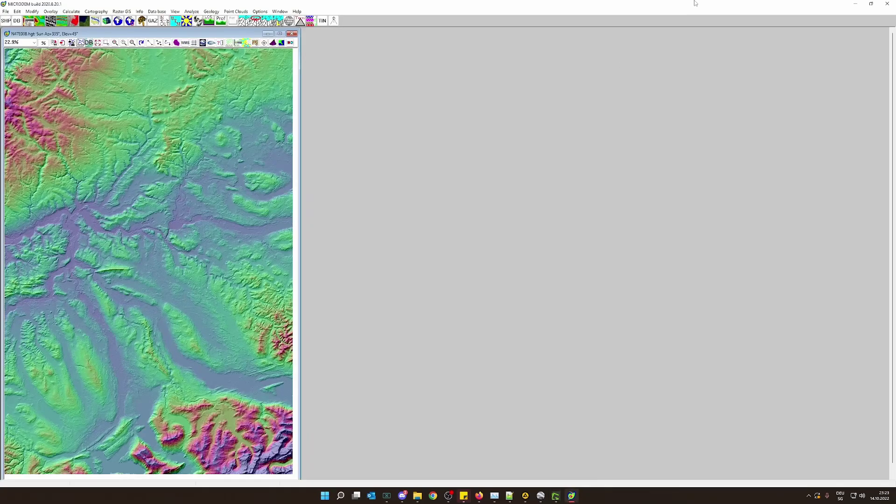
double_click(419, 8)
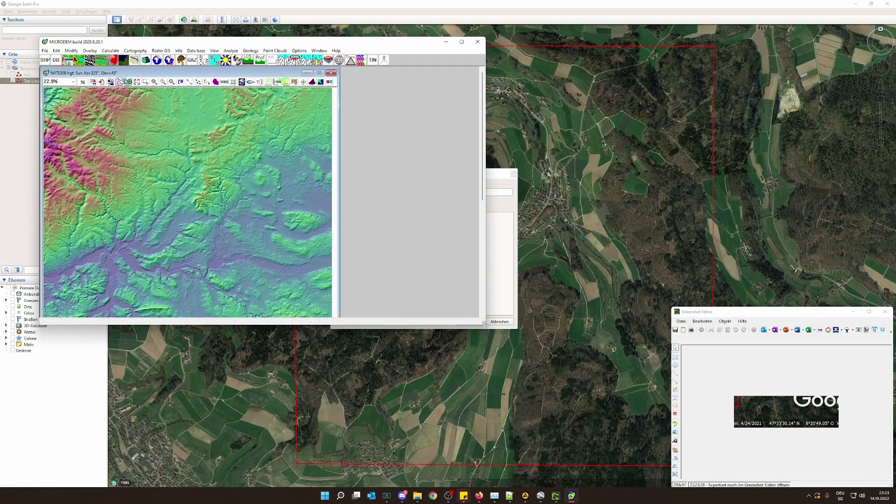
drag(486, 327, 441, 486)
drag(348, 36, 399, 5)
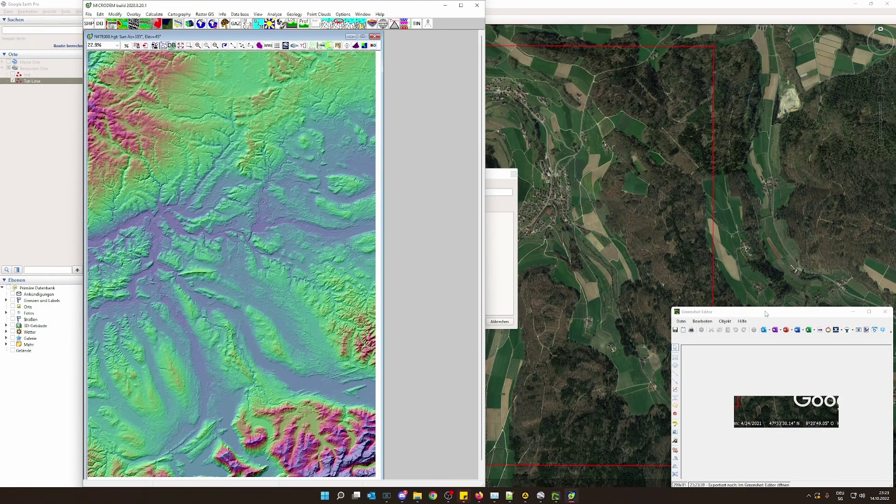
drag(765, 313, 579, 39)
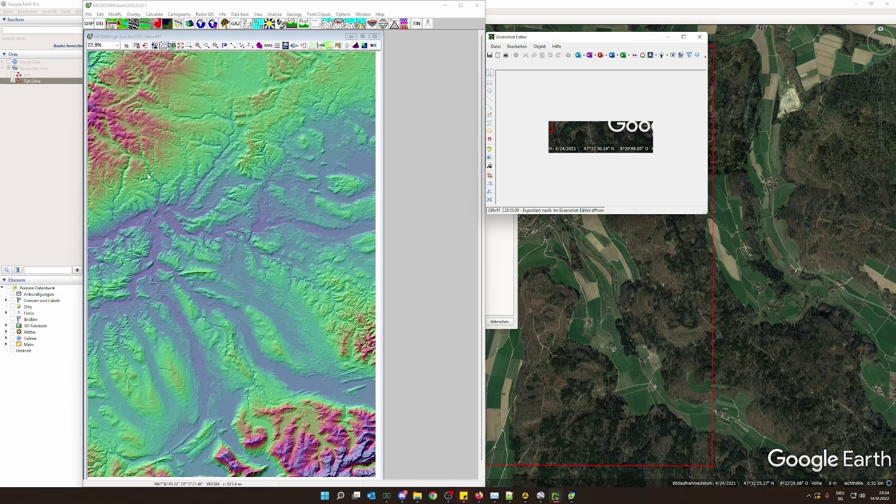
right_click(195, 198)
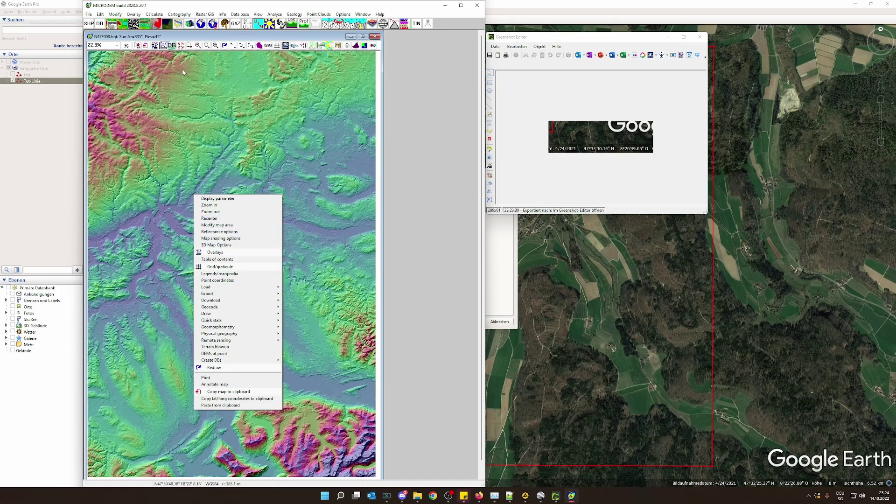
click(191, 47)
right_click(233, 210)
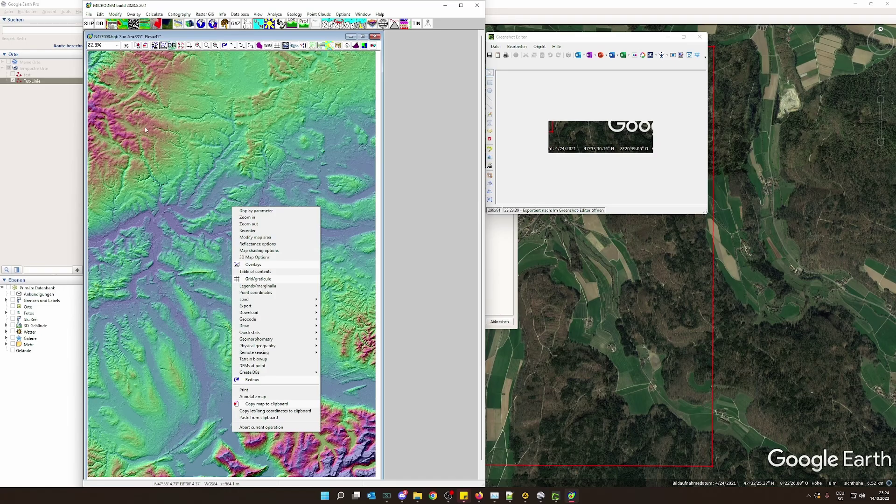
click(88, 15)
mouse_move(101, 15)
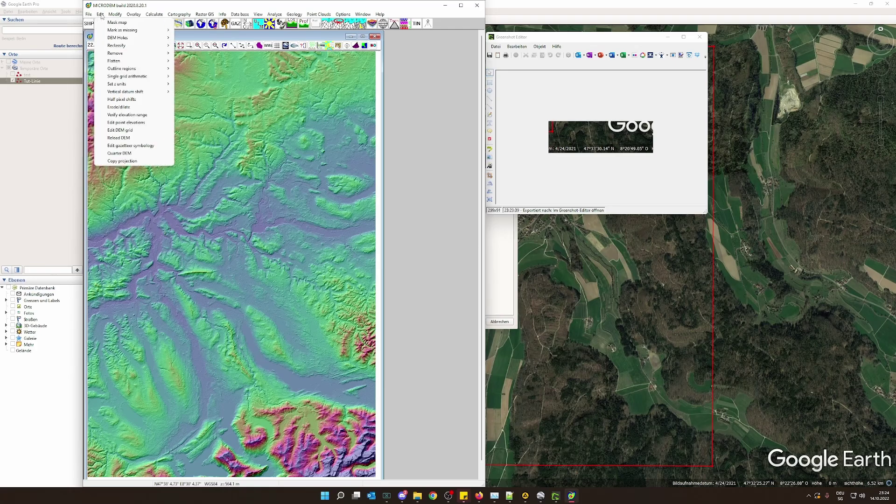
- Start modifying the map area with keyboard corners and open the NW corner entry, with seconds as the decimal format
right_click(195, 130)
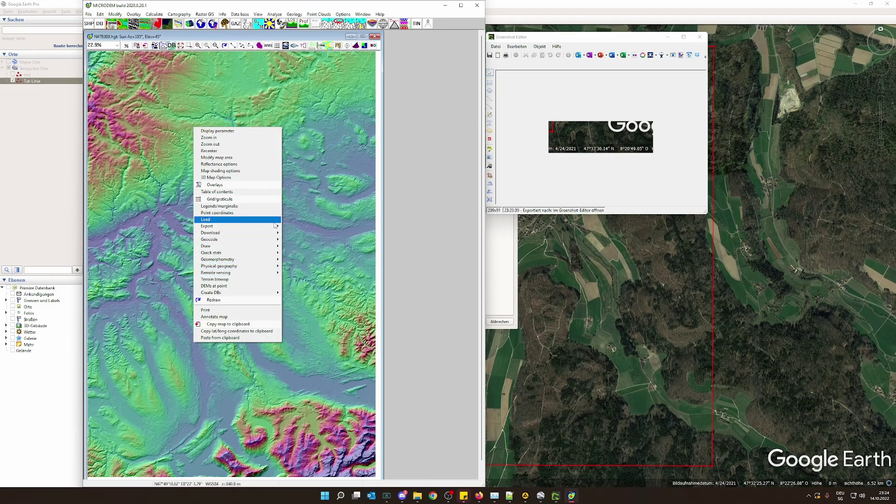
click(237, 160)
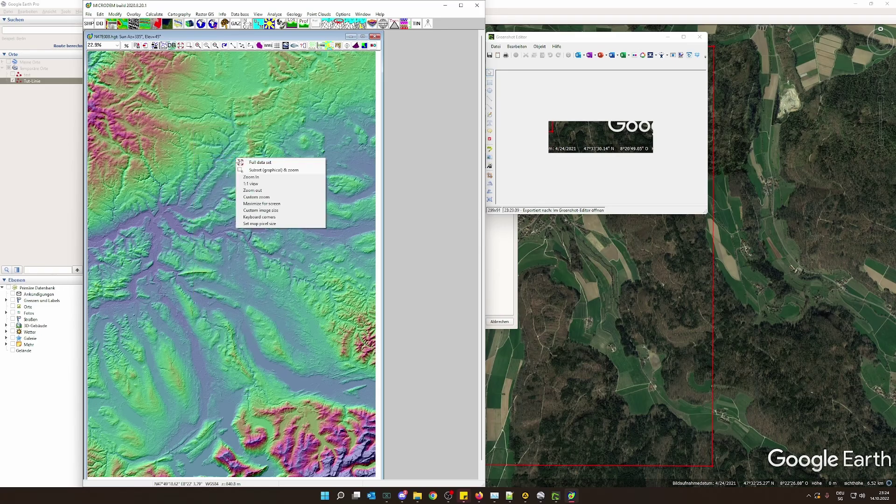
click(273, 218)
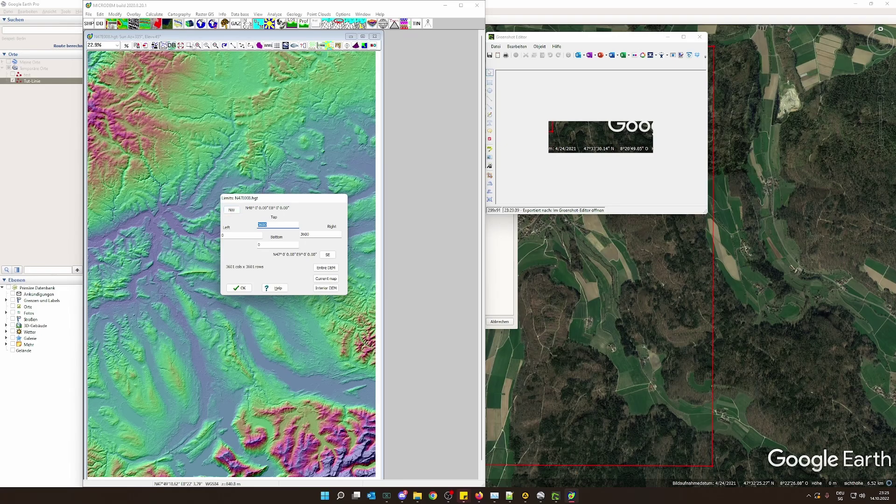
click(233, 211)
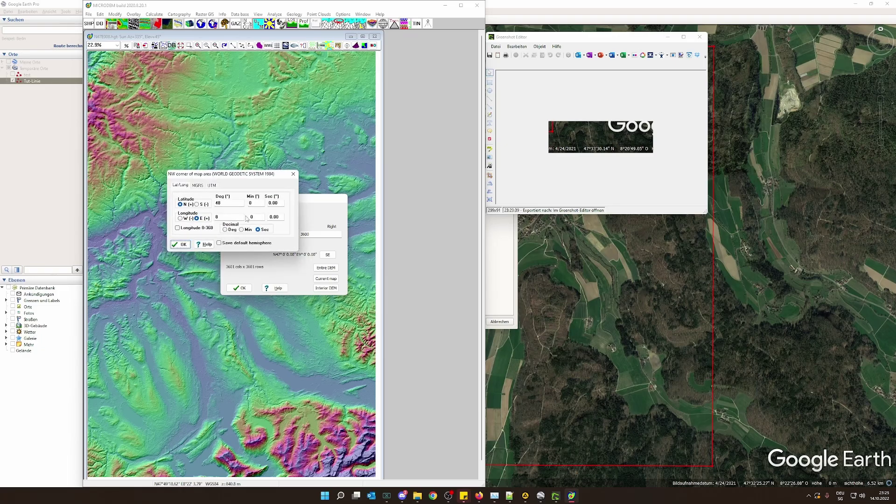
click(226, 229)
click(246, 231)
click(259, 230)
- Set the NW corner's latitude to 47° 33' 30" N
double_click(219, 203)
text(47)
key(Tab)
key(Tab)
text(30.)
- Set the NW corner's longitude to 8° 20' 49" E and accept the corner coordinates
double_click(218, 218)
text(8)
key(Tab)
text(2)
key(Tab)
text(4)
click(179, 245)
- Switch to Google Earth Pro and capture the coordinates of the square's lower-right corner into the Greenshot editor, placed clear of the map limits
click(626, 6)
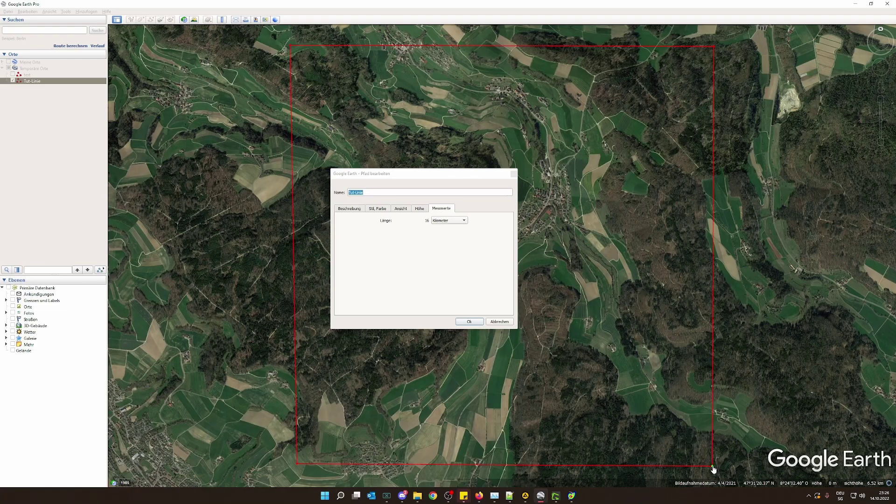
key(Print)
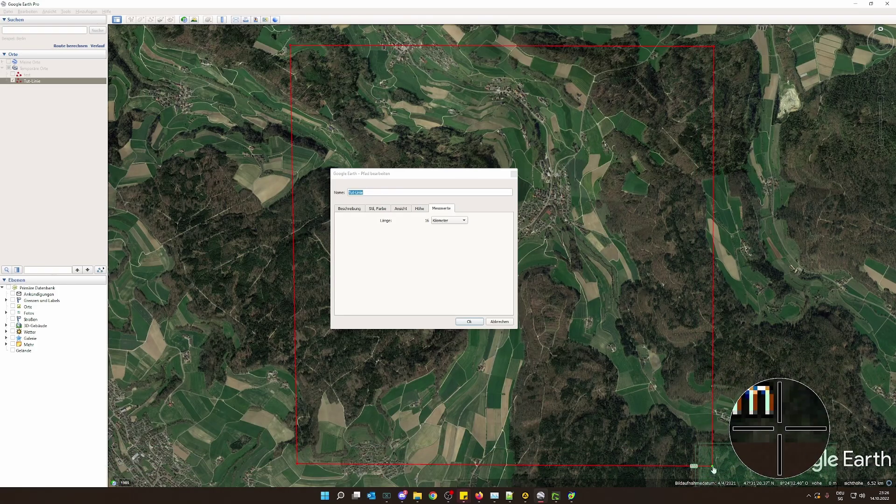
click(713, 469)
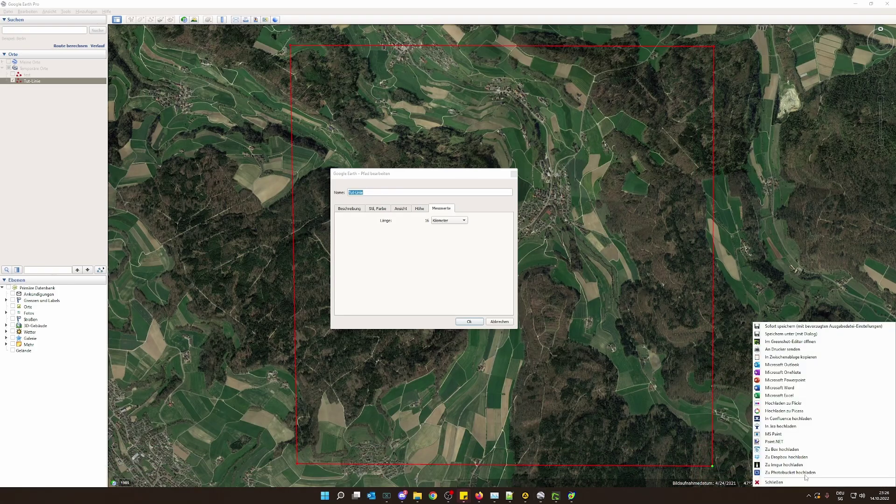
click(779, 342)
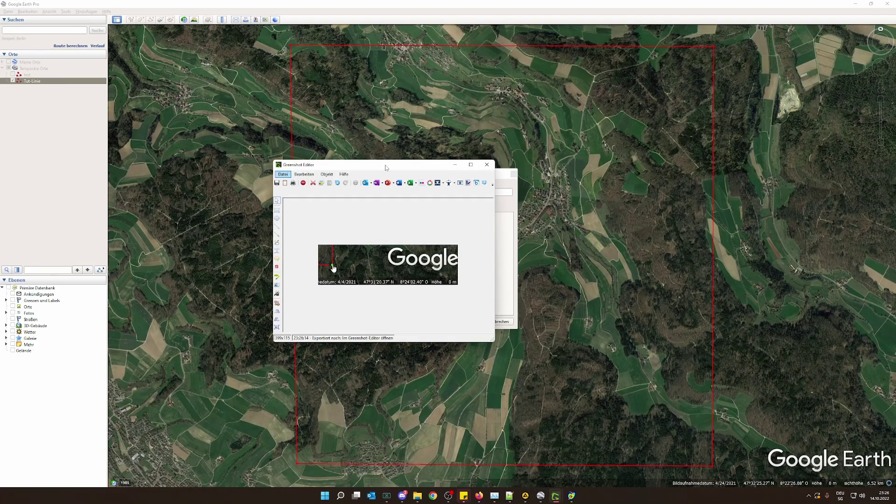
drag(386, 167, 716, 170)
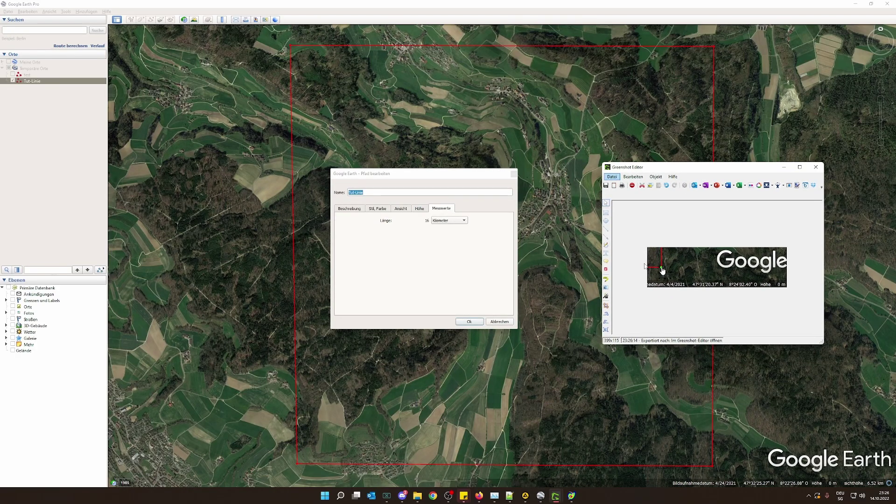
- Switch back to MICRODEM and set the SE corner's latitude to 47° 31' 20" N
click(571, 496)
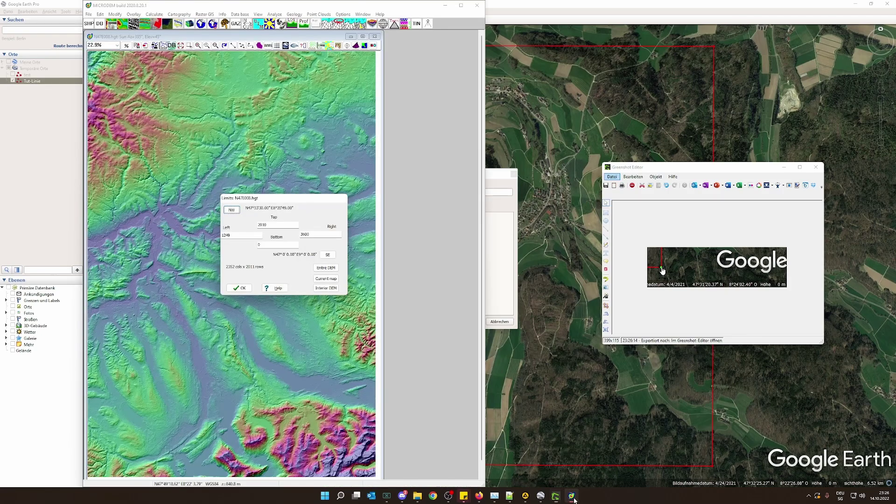
click(327, 255)
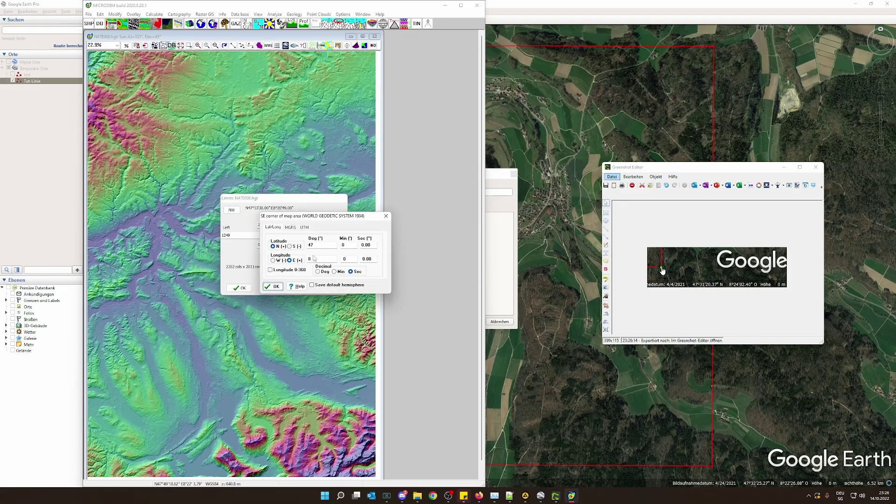
click(346, 245)
double_click(347, 245)
key(Tab)
text(20.)
- Set the SE corner's longitude to 8° 24' 2" E and apply the new limits to the map
double_click(316, 258)
key(Tab)
key(Tab)
text(0)
click(273, 286)
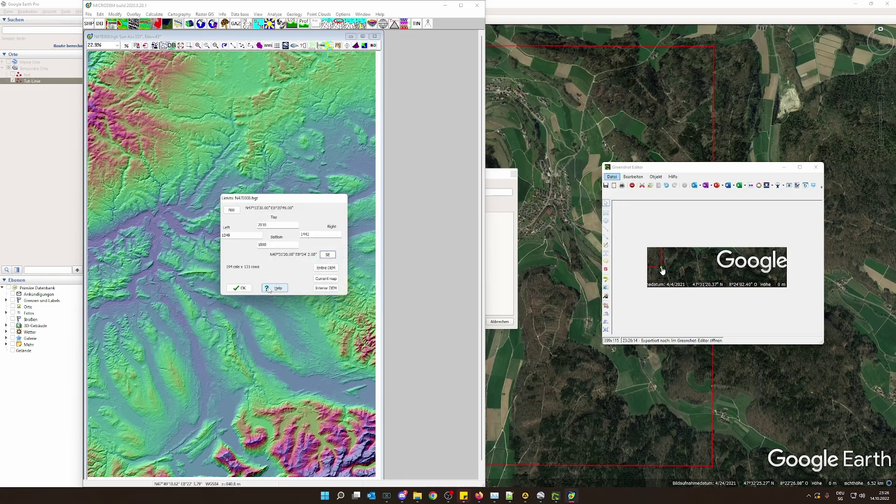
click(239, 288)
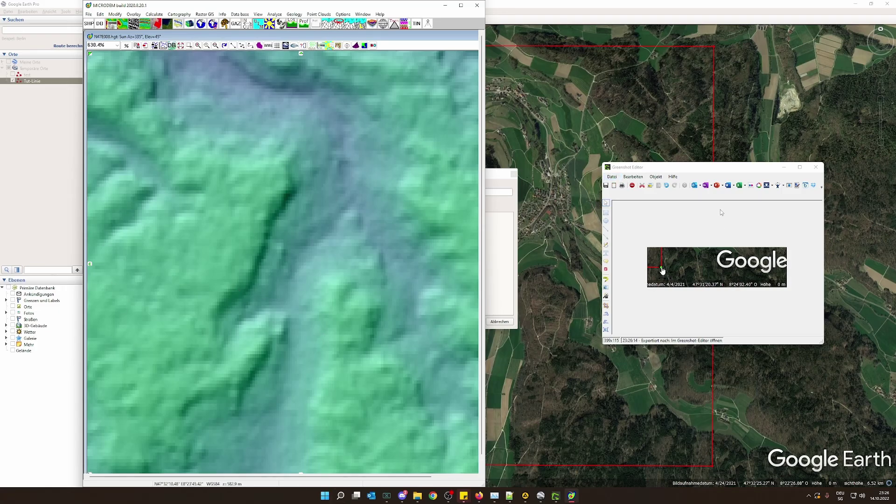
- Close both corner captures without saving them and cancel the path's properties in Google Earth Pro
click(817, 167)
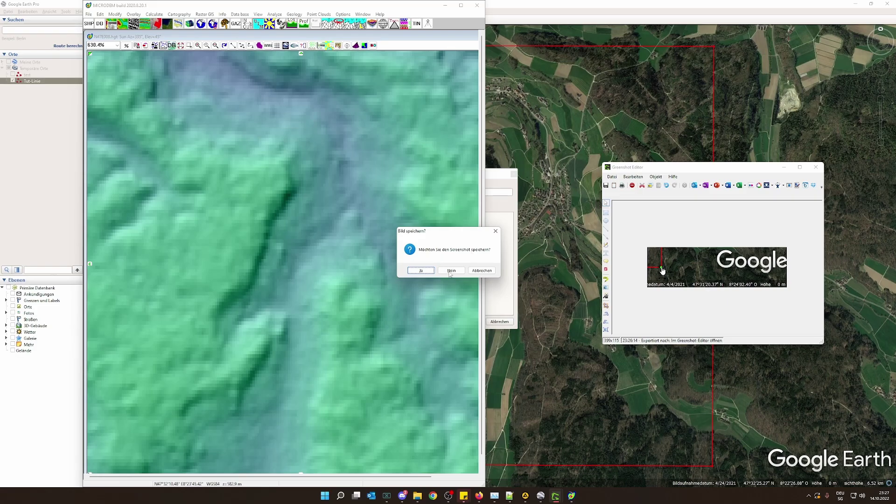
click(448, 275)
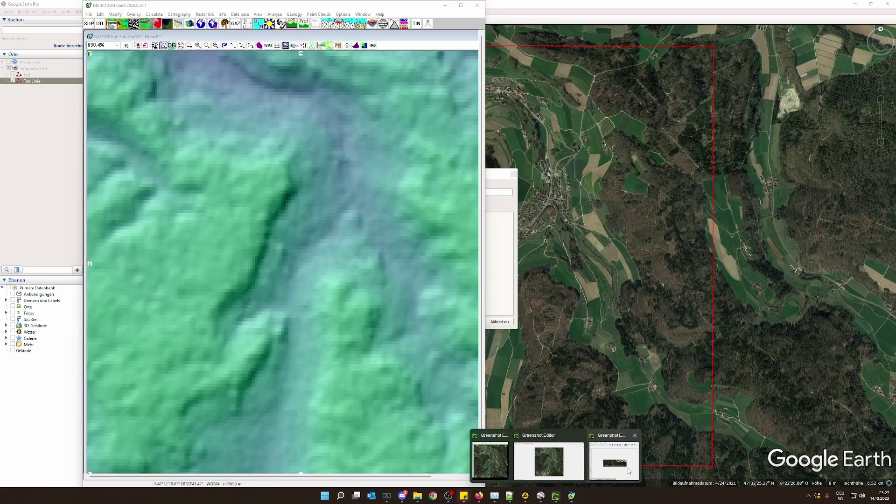
mouse_move(548, 499)
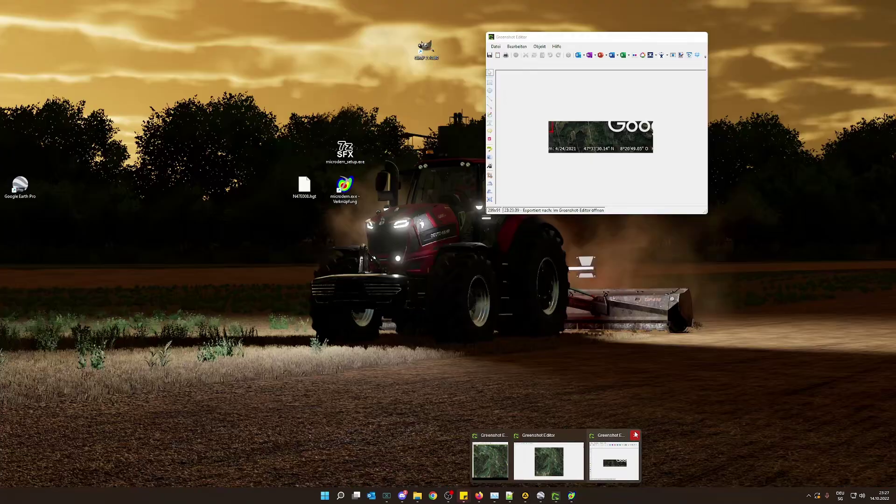
click(633, 434)
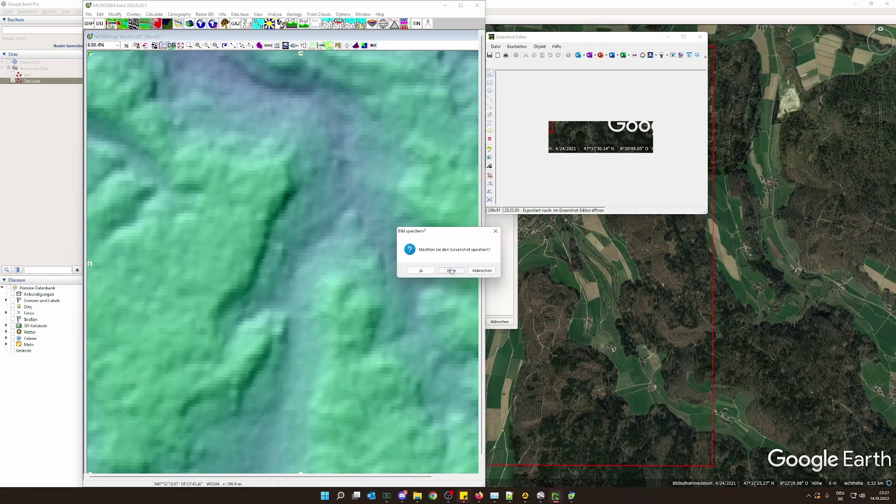
click(449, 268)
click(499, 204)
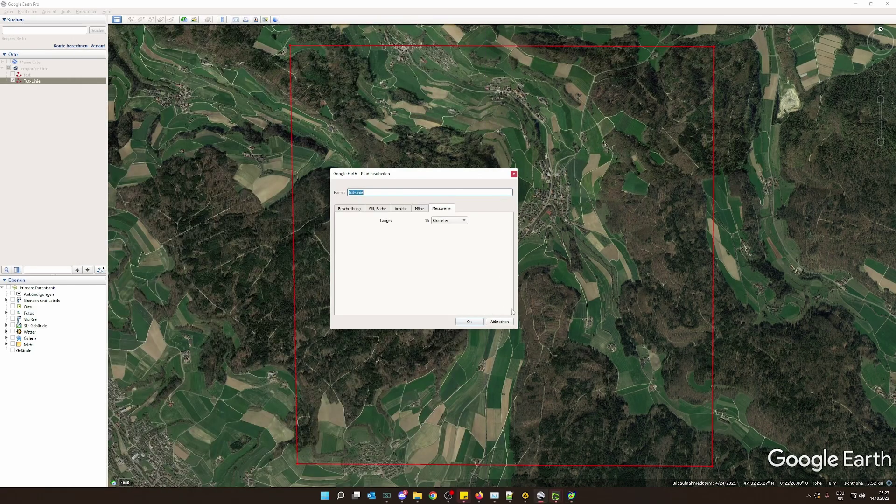
click(499, 321)
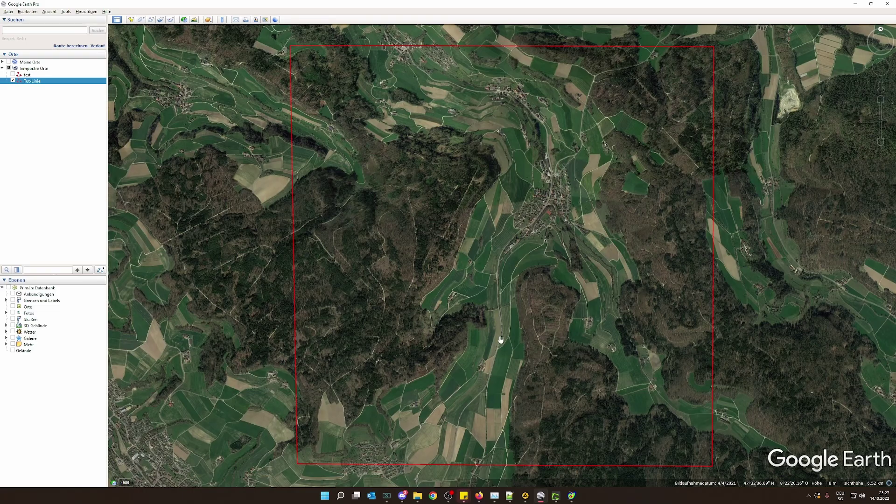
- Switch to MICRODEM and resize its window to full height beside the satellite view of the square
click(572, 496)
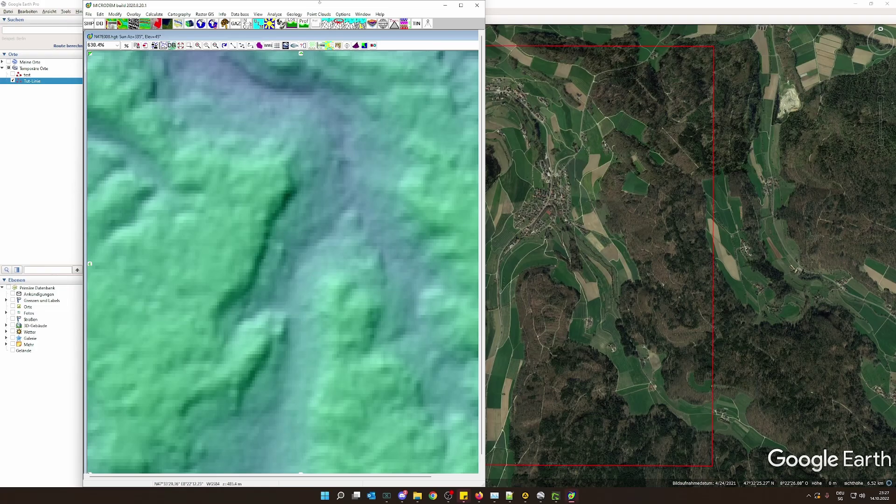
drag(354, 6, 315, 10)
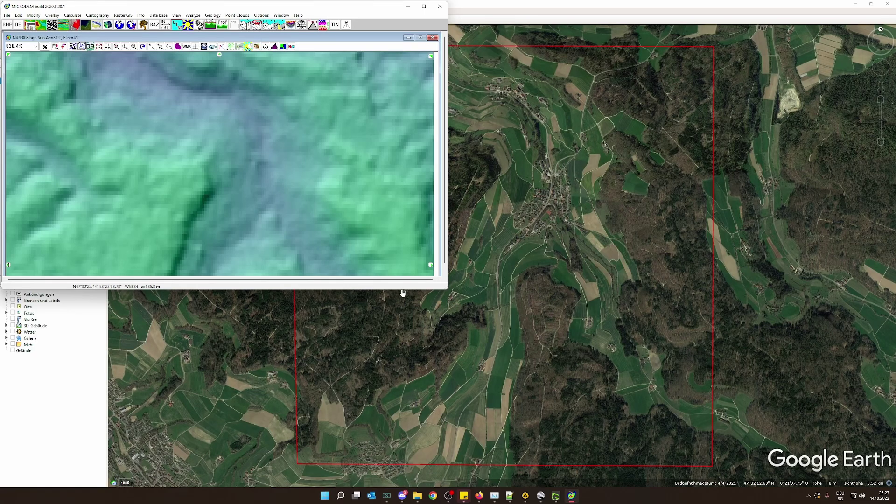
drag(446, 289, 411, 487)
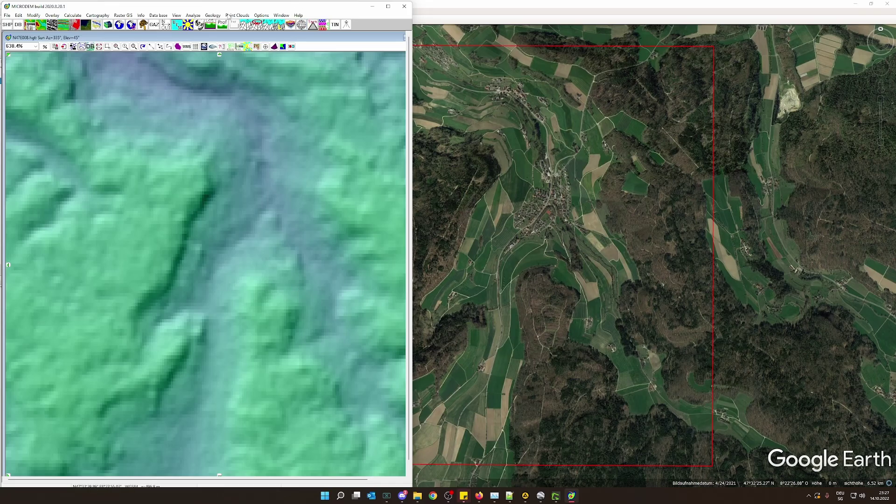
right_click(153, 184)
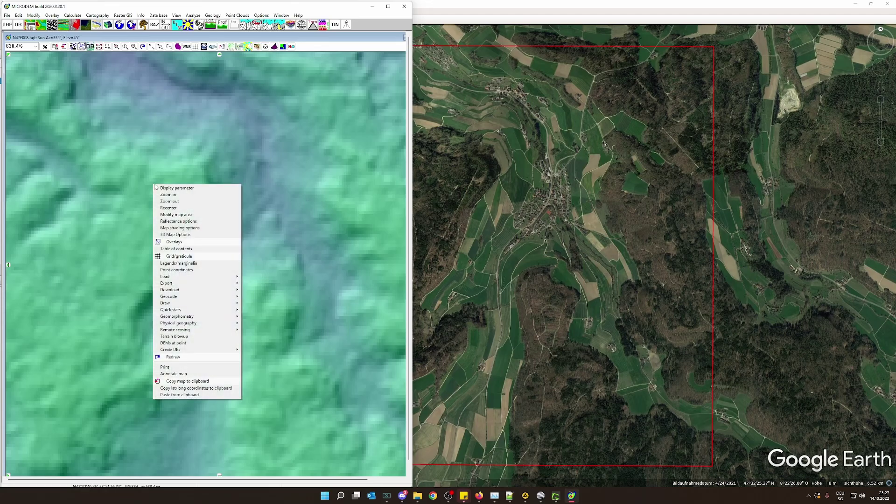
click(197, 228)
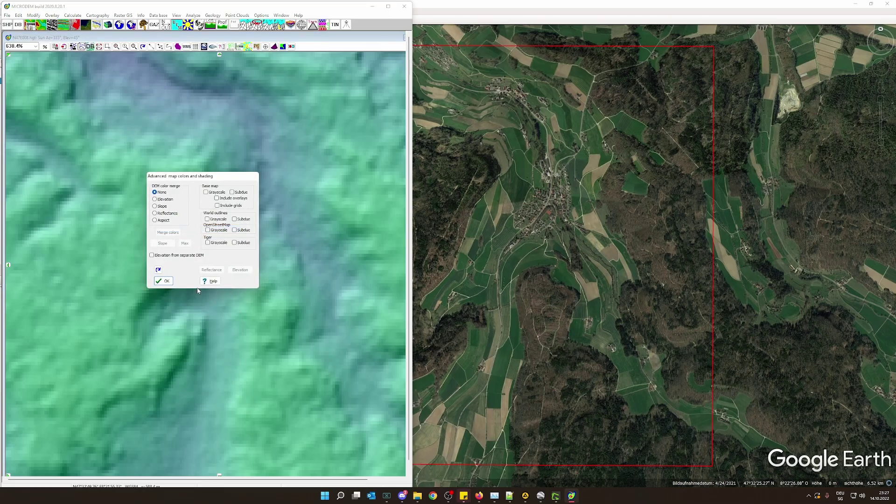
click(171, 281)
- Set the base map to grayscale in the map shading options and apply it
right_click(178, 267)
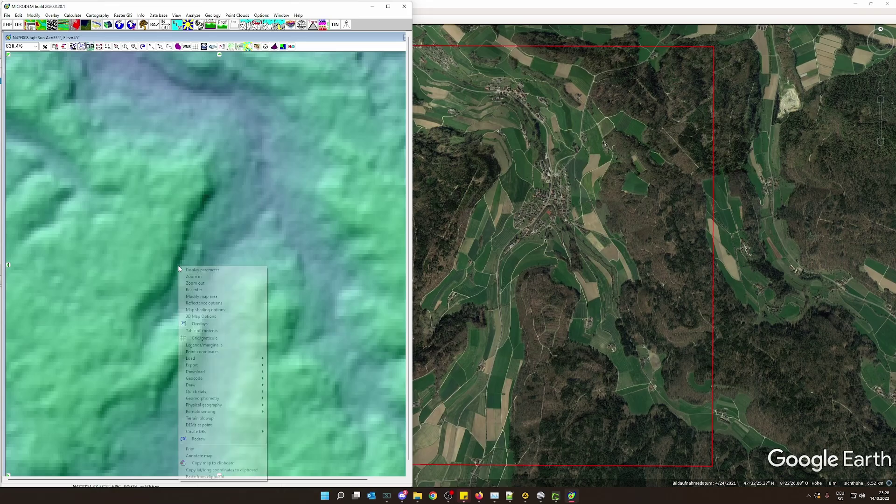
click(222, 310)
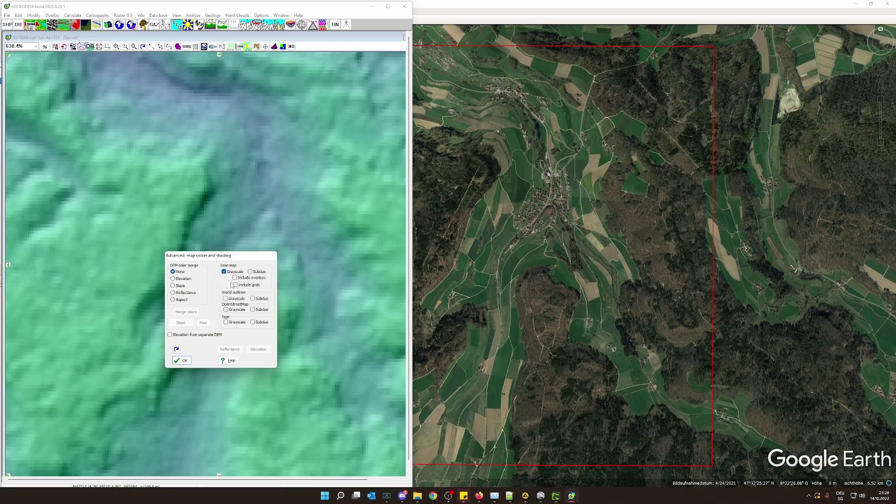
click(180, 361)
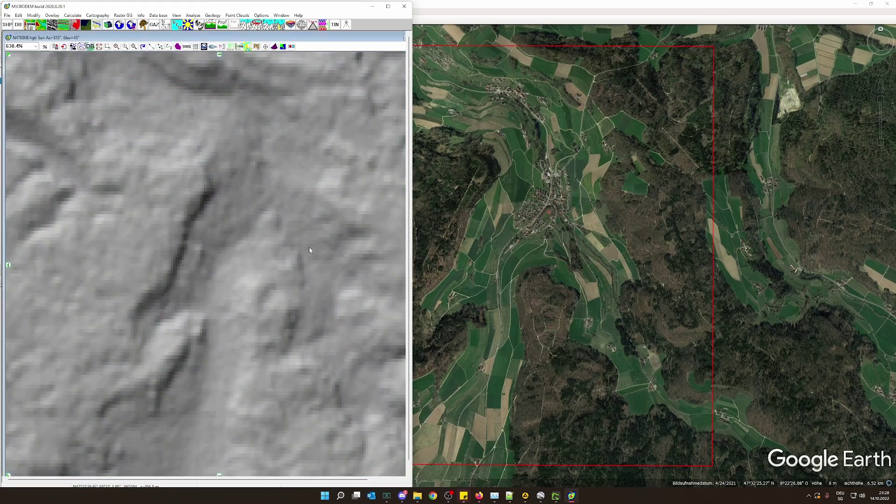
- Change the terrain map from shaded relief to a plain grayscale elevation display and apply it
right_click(229, 235)
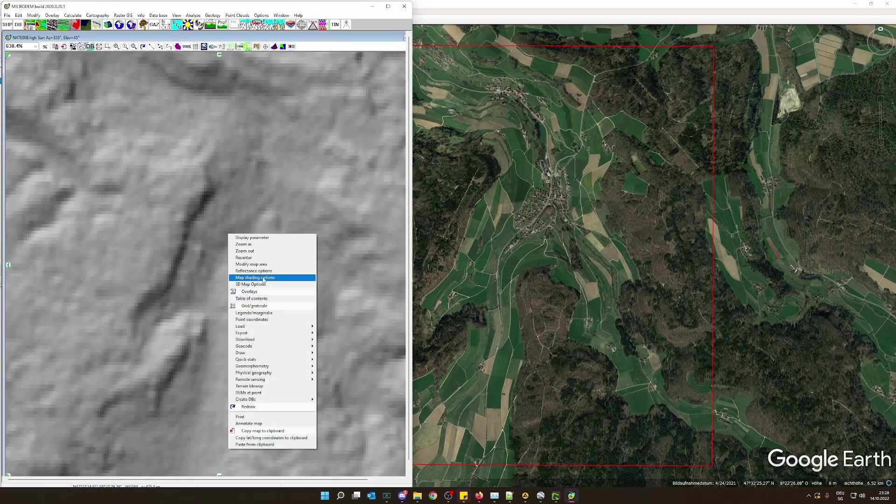
click(244, 277)
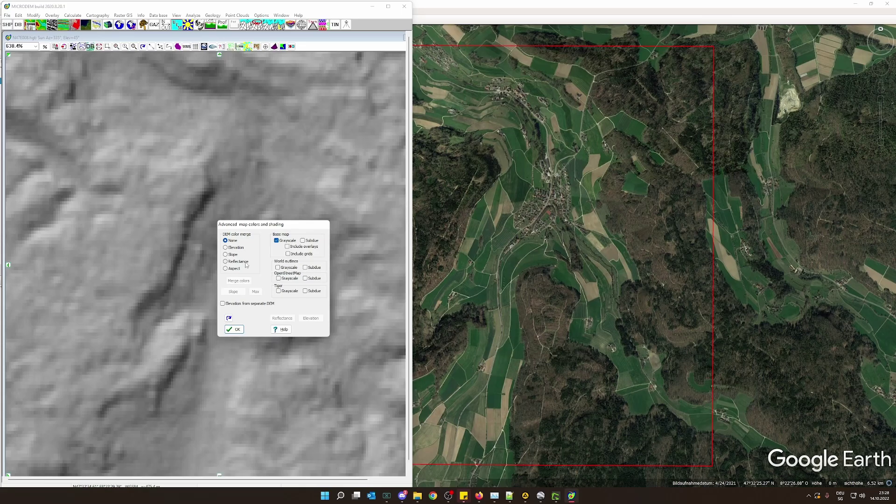
click(247, 265)
click(235, 329)
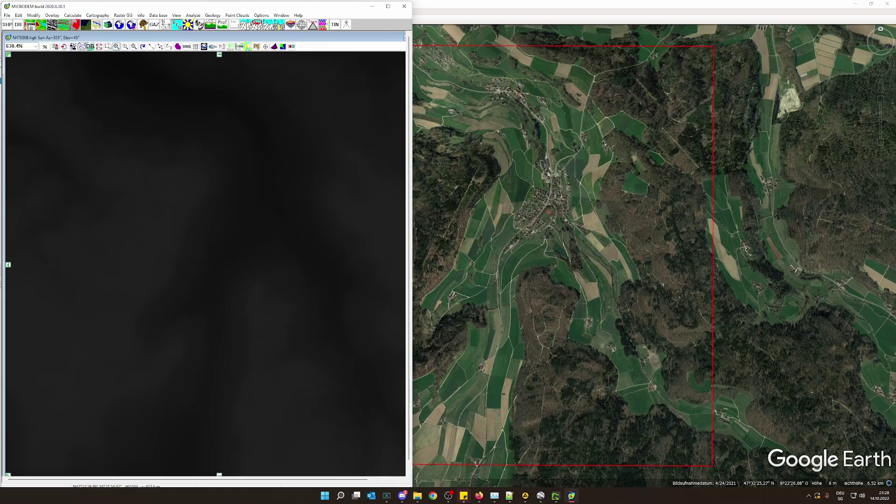
- Save the grayscale map image to the Desktop as a PNG file named map_dem
click(7, 15)
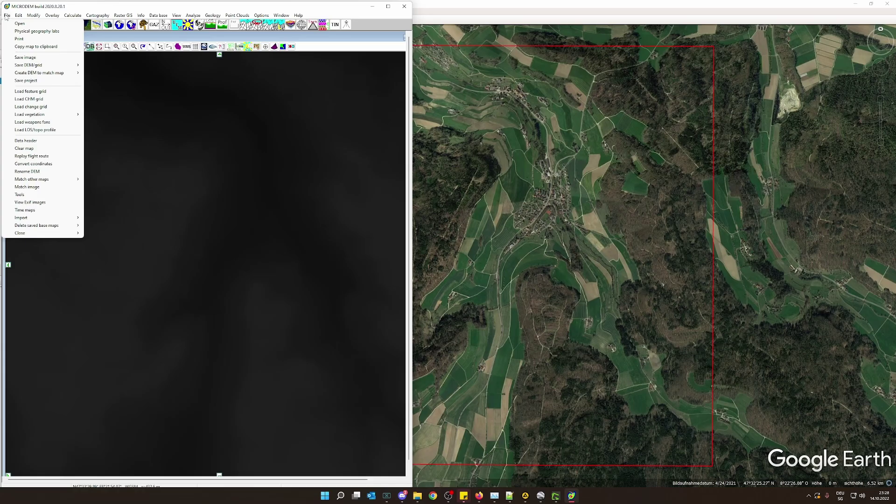
click(47, 57)
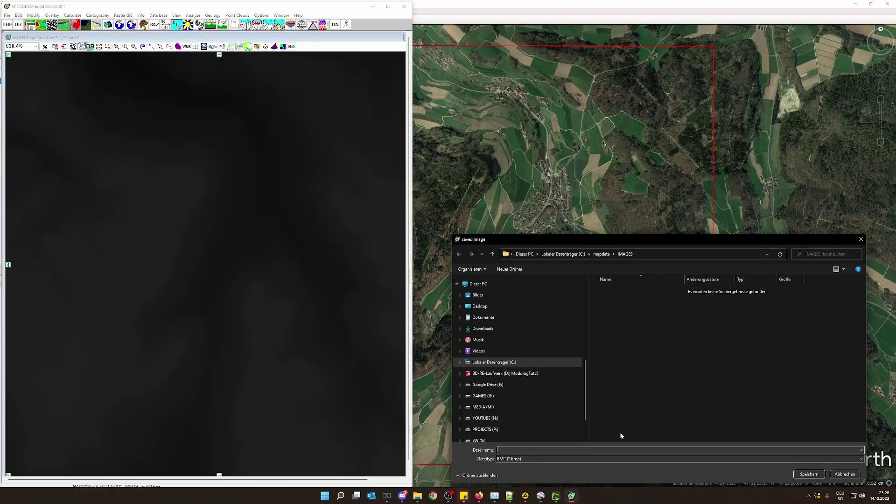
click(521, 458)
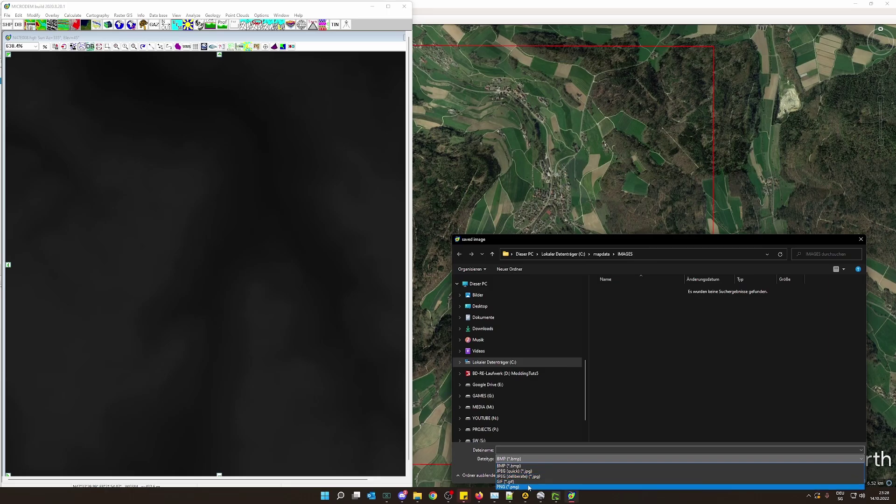
click(508, 486)
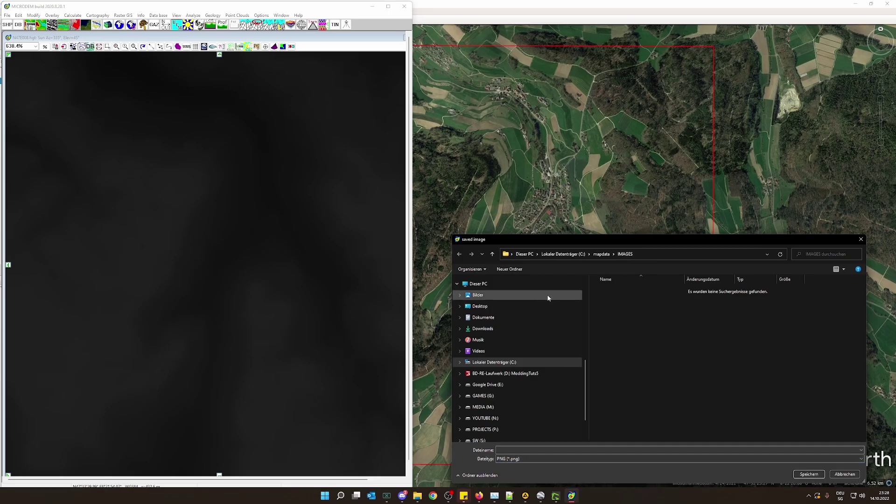
click(485, 306)
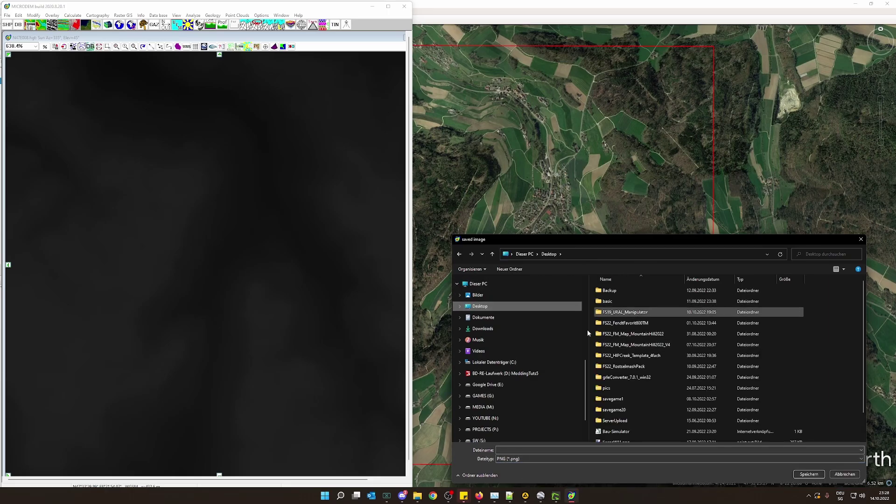
click(518, 450)
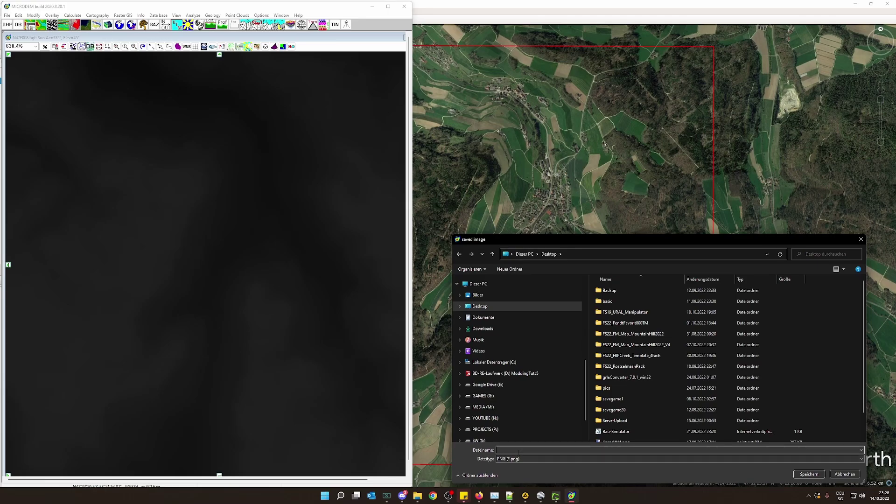
text(map_dem)
click(809, 474)
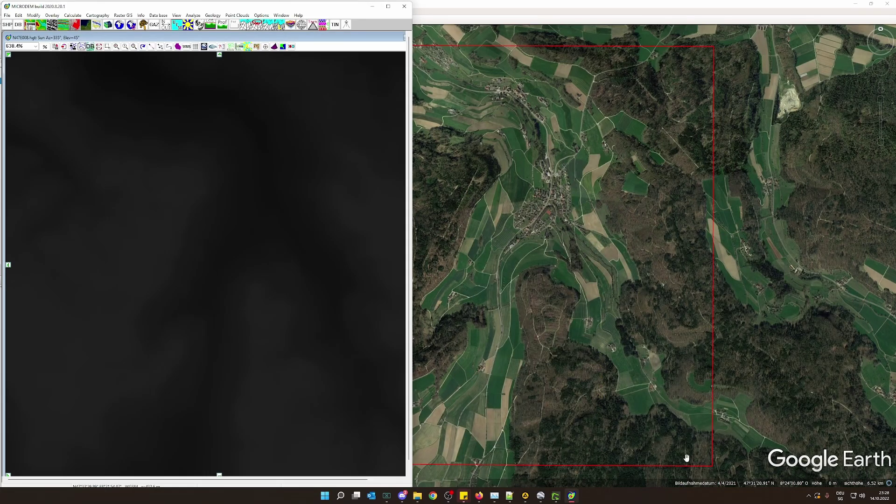
- Minimize MICRODEM and Google Earth Pro and place map_dem.png beside microdem_setup.exe on the desktop
click(373, 7)
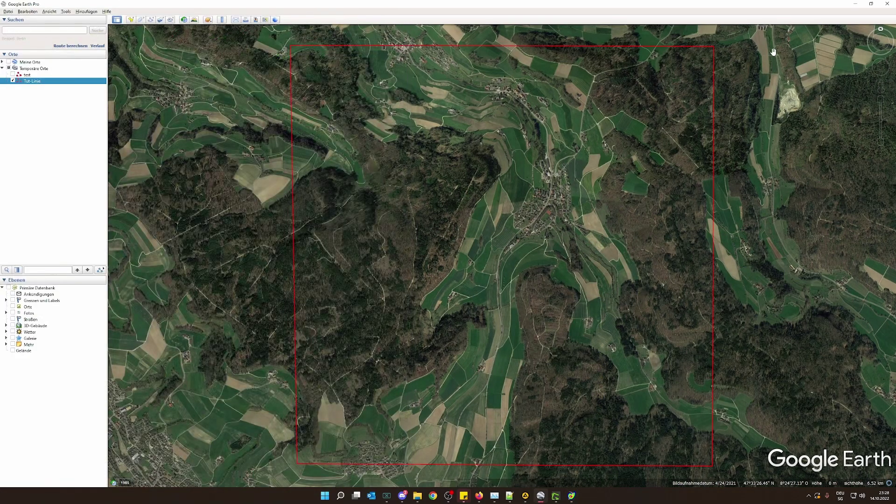
click(855, 5)
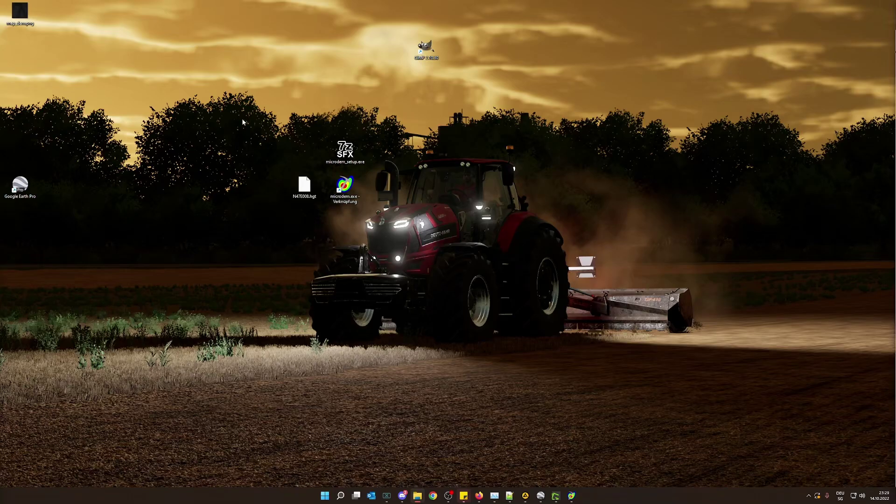
drag(19, 11, 302, 156)
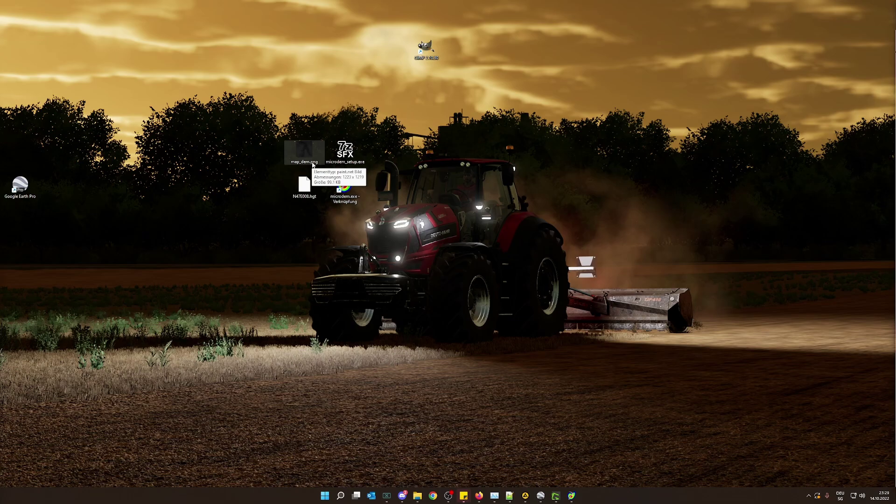
- Open a new File Explorer window at the data folder in modsDevelopment > FS22_HIPCreek_Template_4fach > maps > mapUS
right_click(419, 499)
click(395, 457)
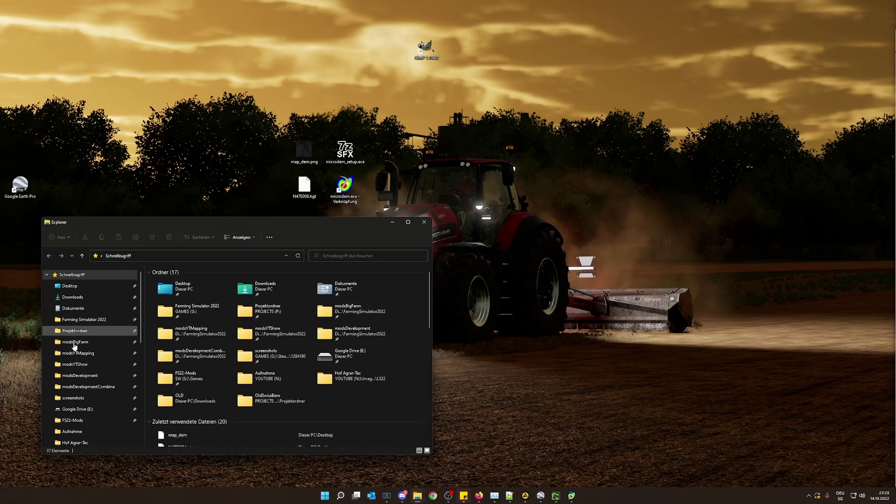
click(112, 375)
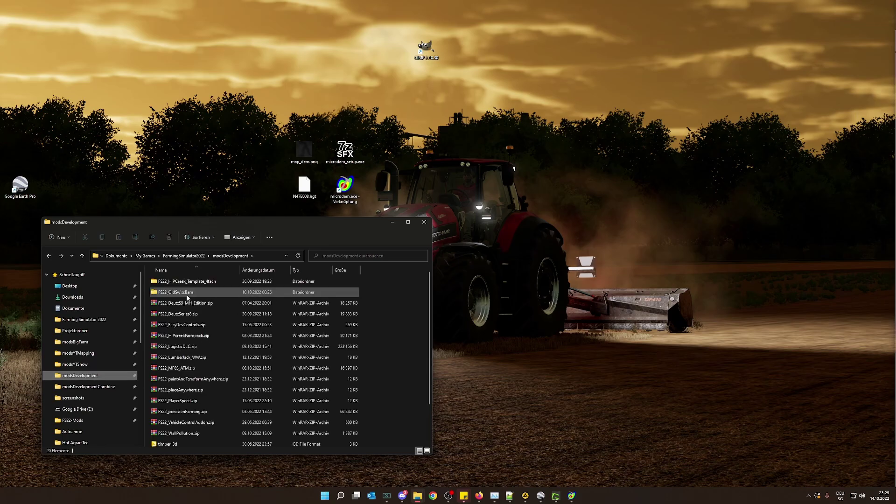
double_click(207, 282)
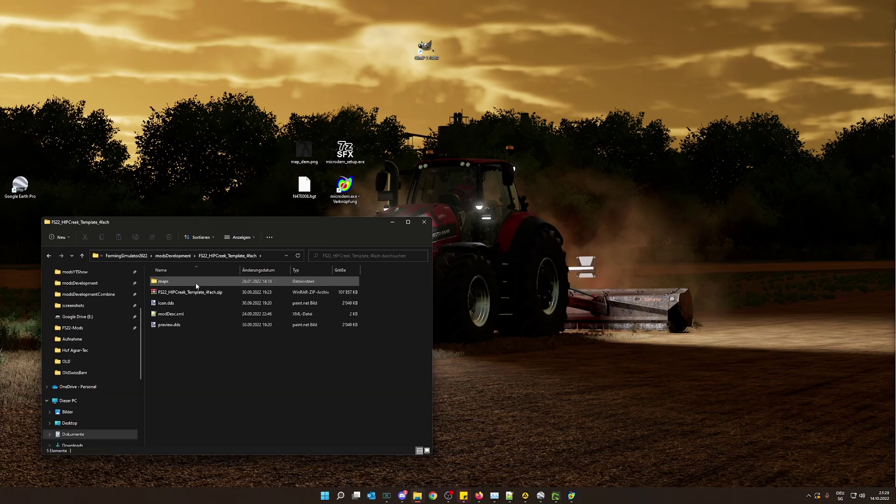
double_click(173, 280)
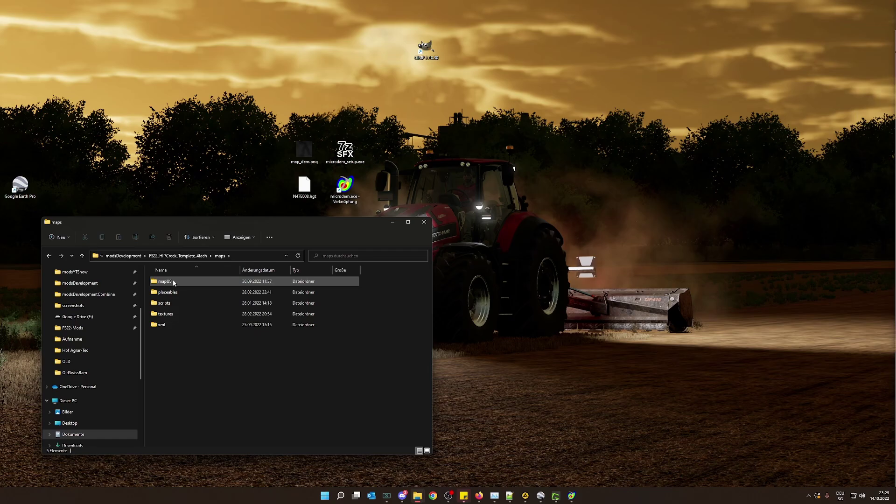
double_click(173, 281)
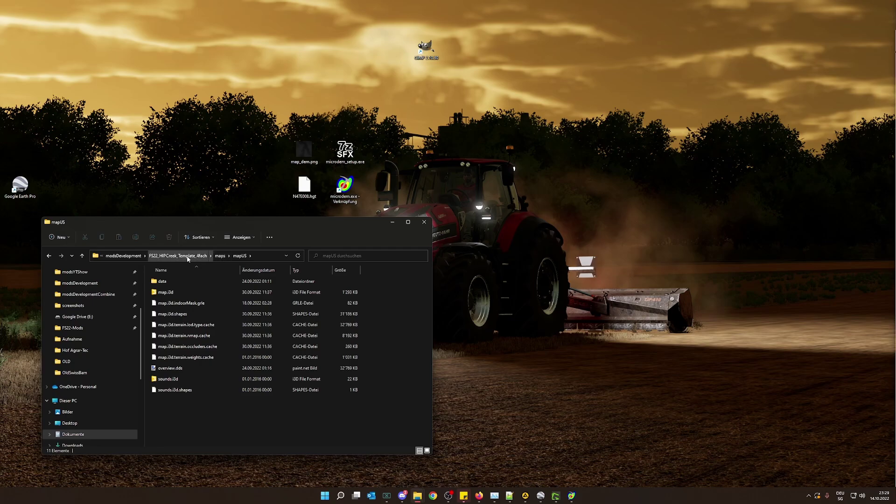
click(219, 256)
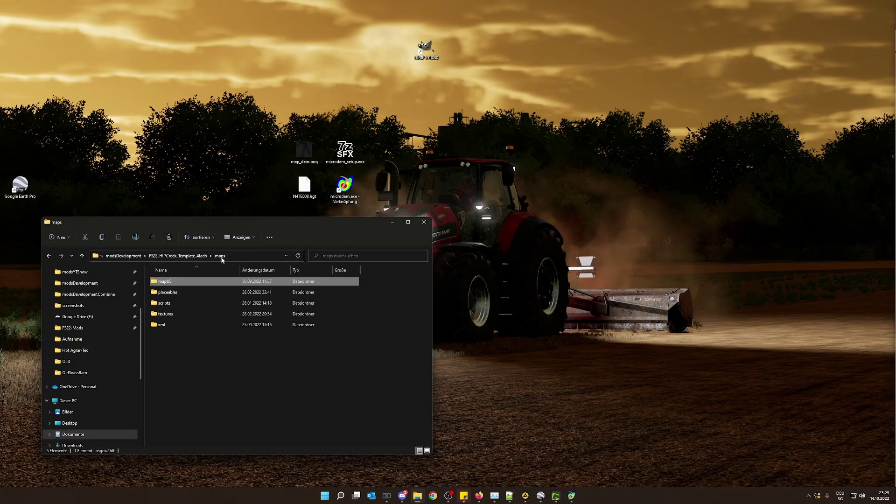
double_click(171, 282)
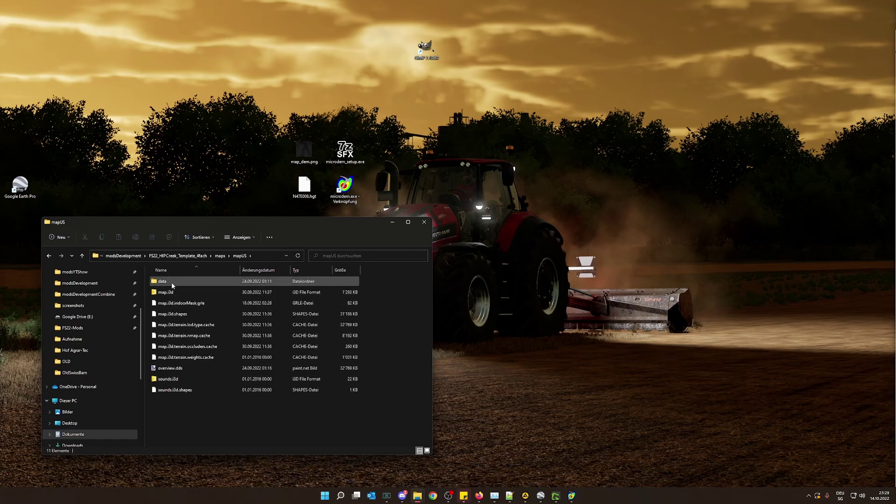
double_click(162, 283)
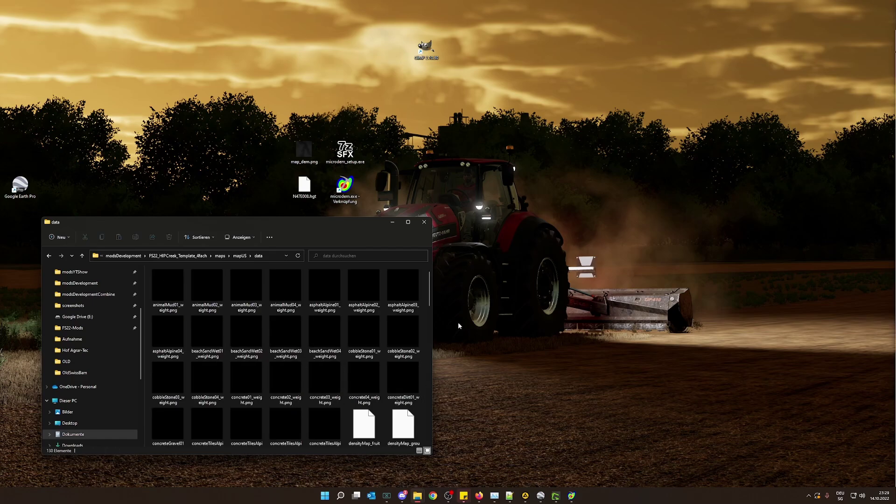
- Find and select the template's map_dem.png in the data folder
scroll(274, 370, down, 5)
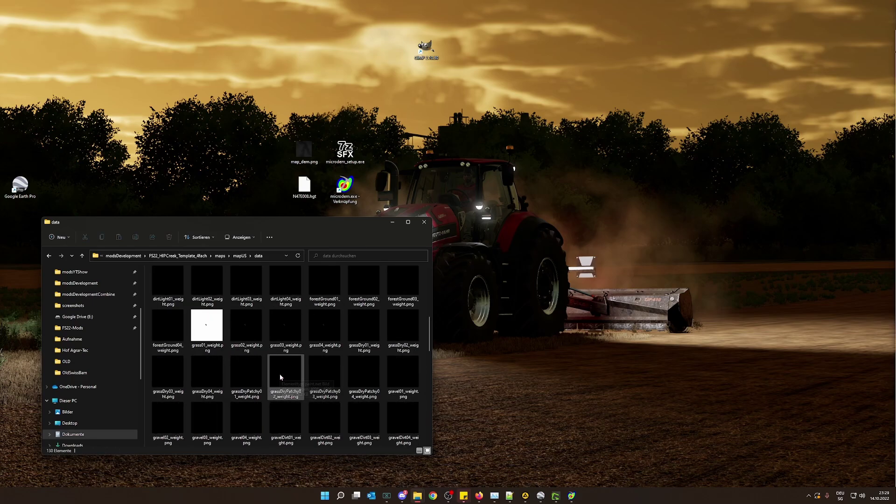
scroll(280, 377, down, 4)
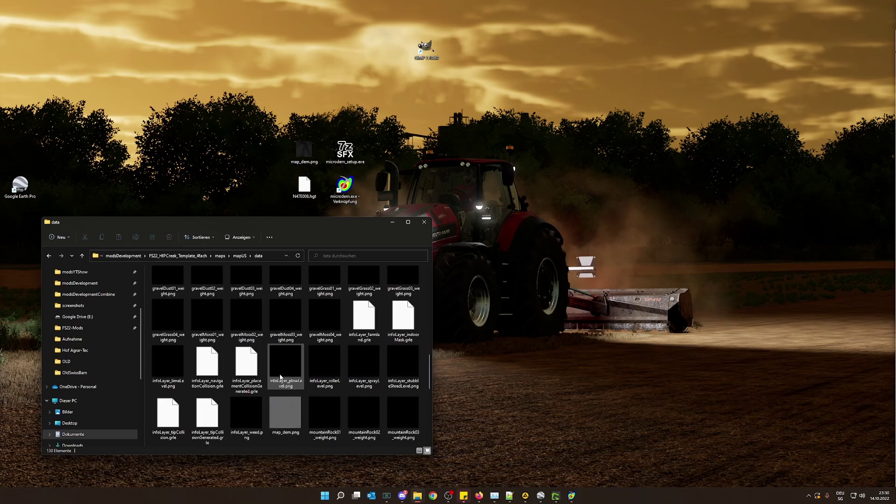
scroll(280, 377, down, 2)
click(285, 312)
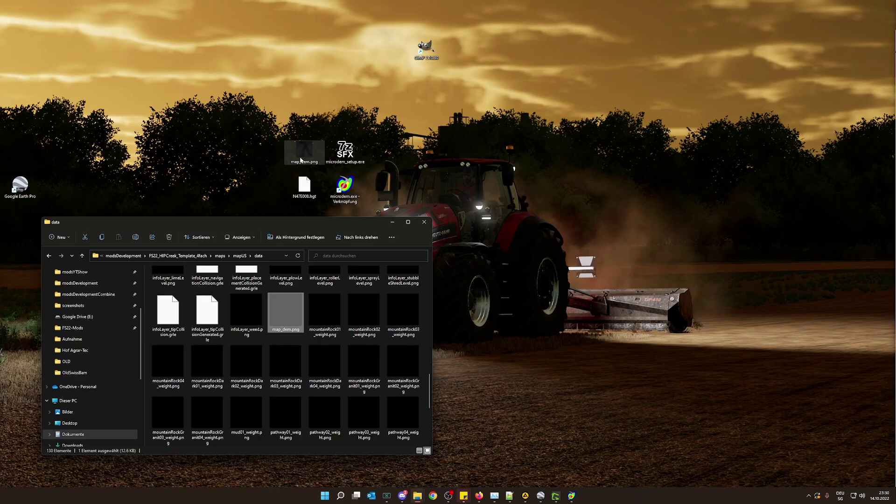
- Check the image dimensions in the properties of the desktop's map_dem.png and close them without changes
mouse_move(308, 148)
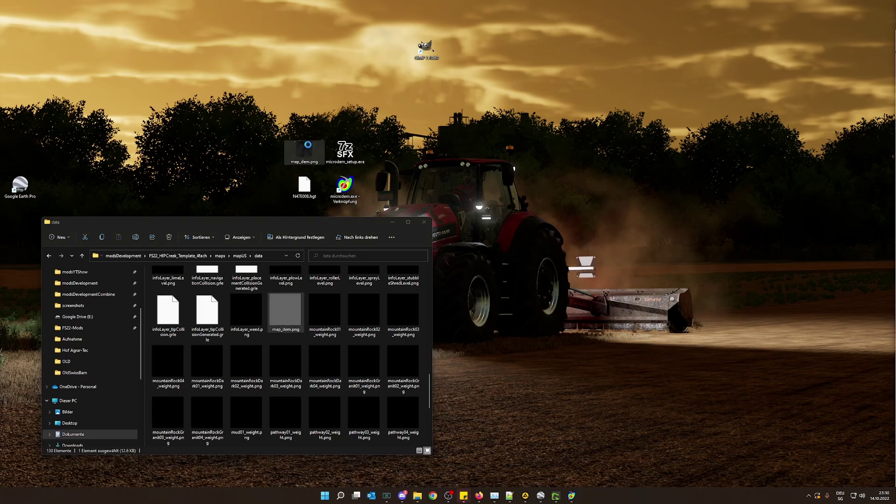
right_click(309, 147)
click(341, 247)
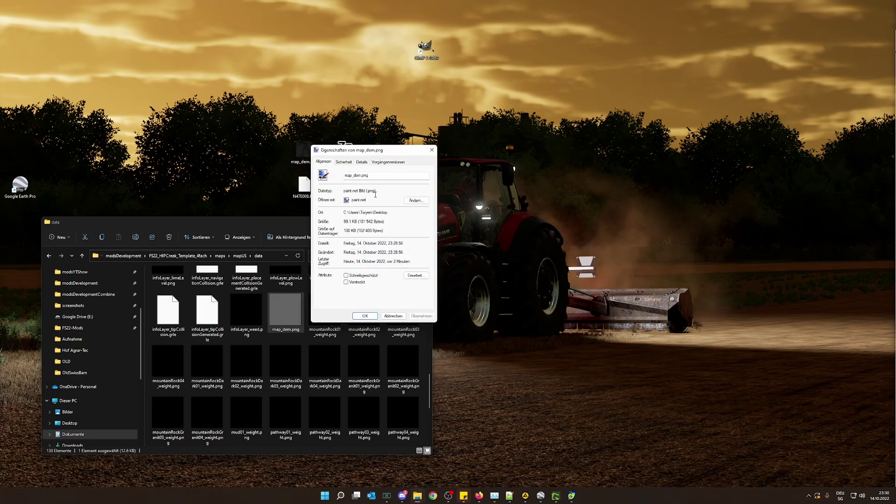
click(361, 162)
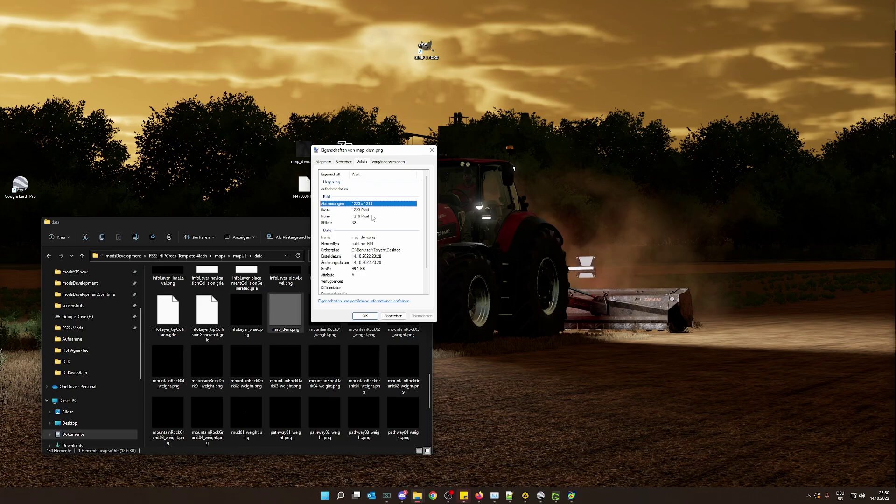
click(393, 316)
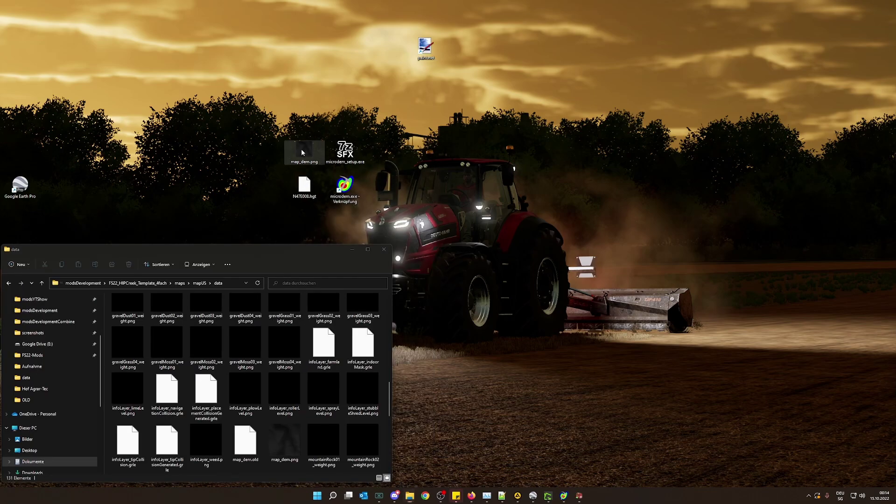
- Open the desktop's map_dem.png in paint.net and examine the image's bottom edge up close and the terrain as a whole
double_click(306, 153)
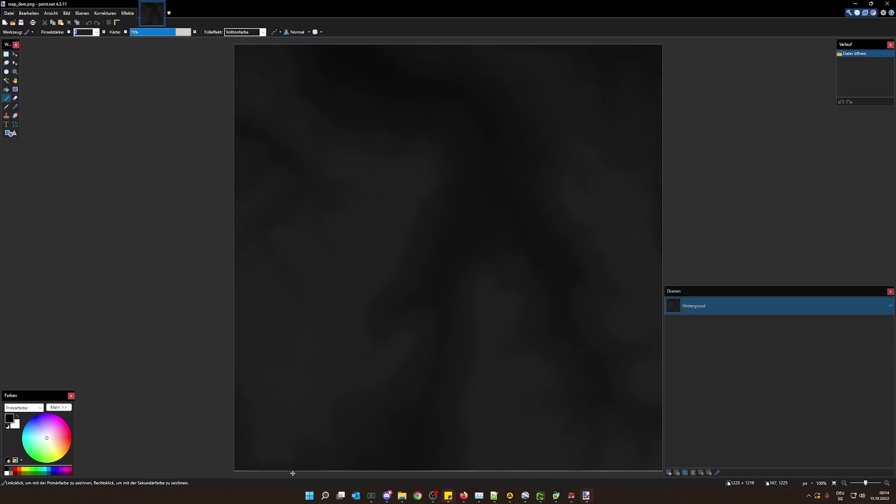
middle_drag(293, 473, 518, 394)
ctrl+scroll(559, 477, down, 2)
middle_drag(559, 477, 647, 436)
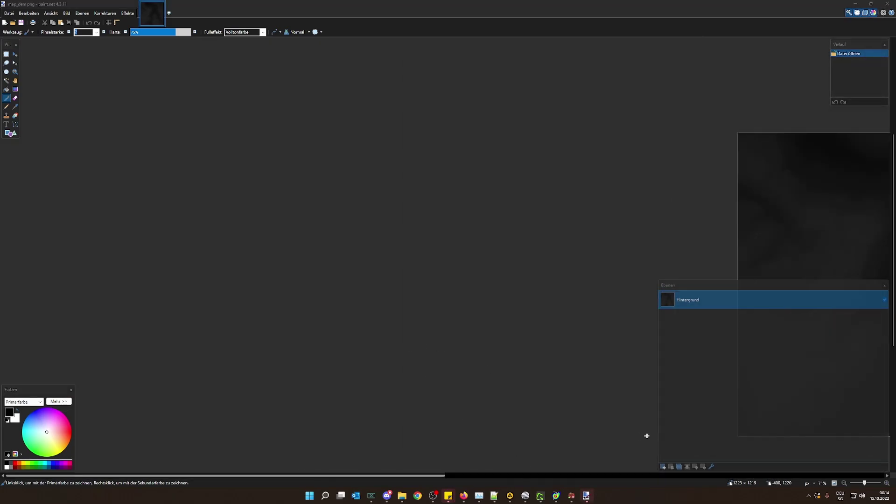
scroll(260, 289, up, 3)
ctrl+scroll(766, 266, down, 2)
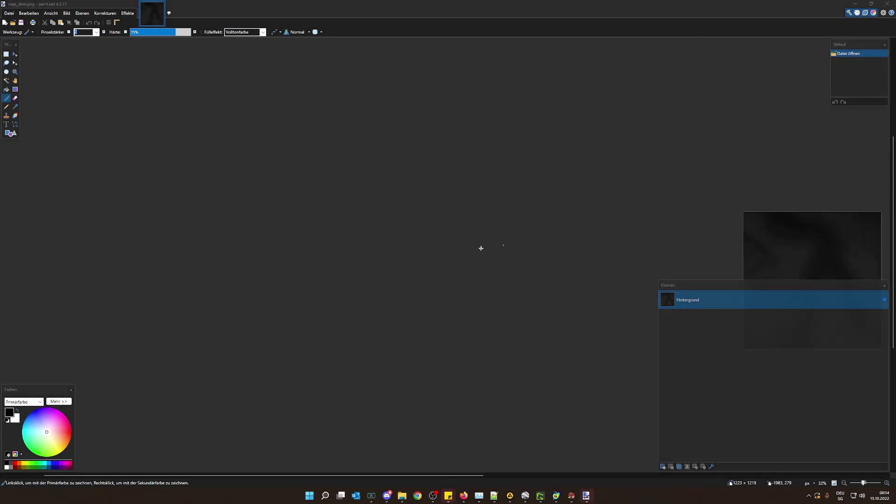
ctrl+scroll(845, 282, up, 5)
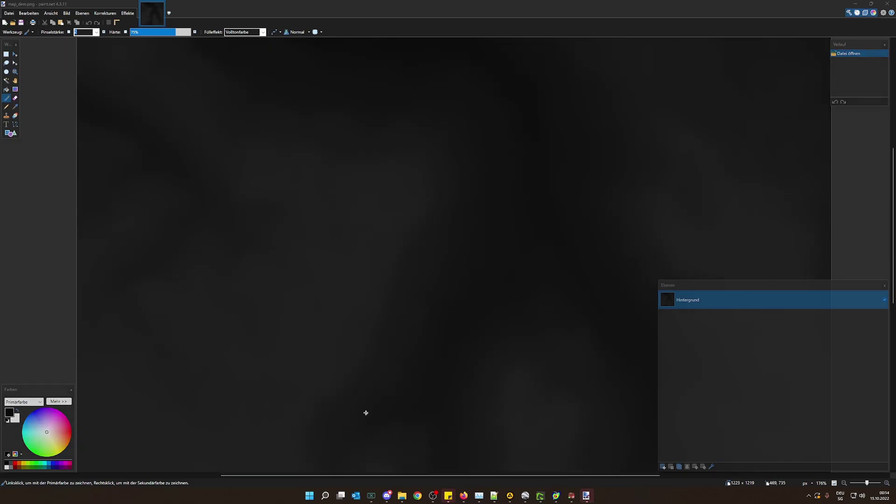
ctrl+scroll(190, 335, down, 4)
ctrl+scroll(343, 187, down, 3)
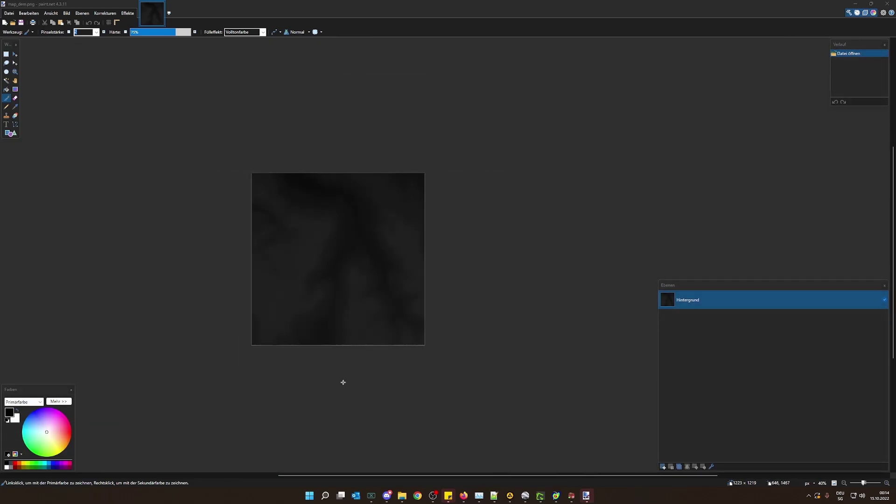
ctrl+scroll(345, 373, up, 7)
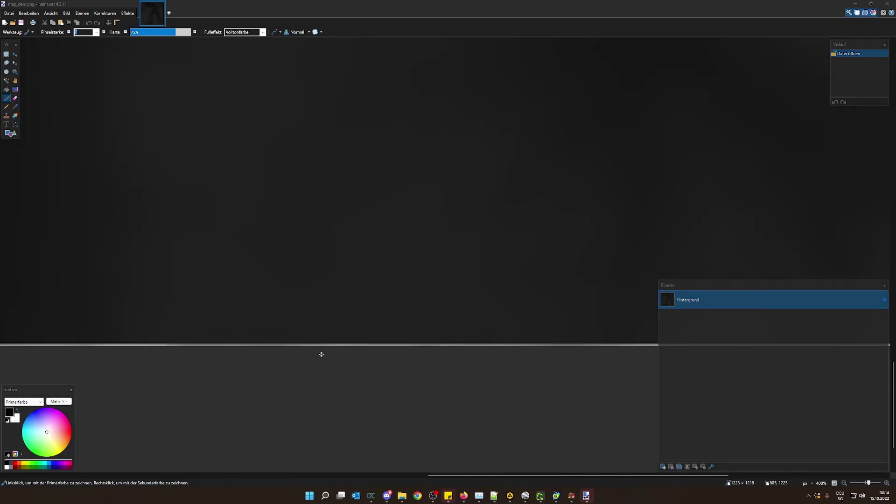
ctrl+scroll(280, 355, down, 6)
ctrl+scroll(417, 274, down, 2)
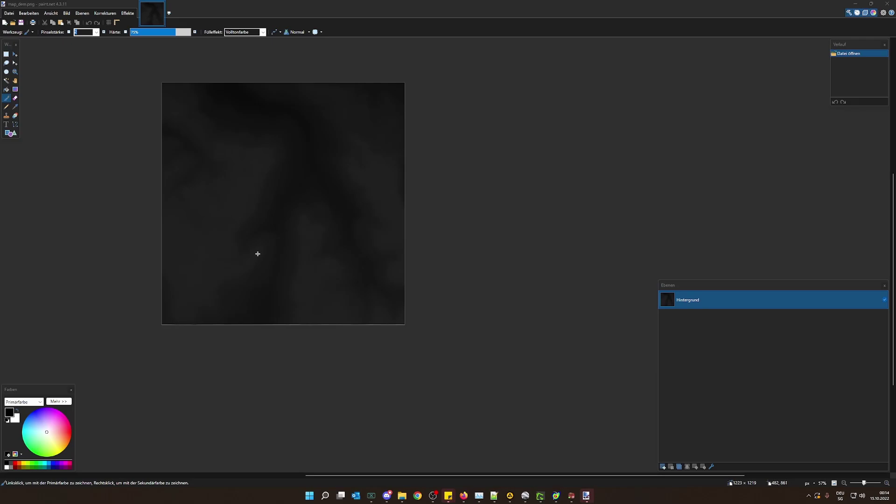
- Select the entire terrain image
click(136, 100)
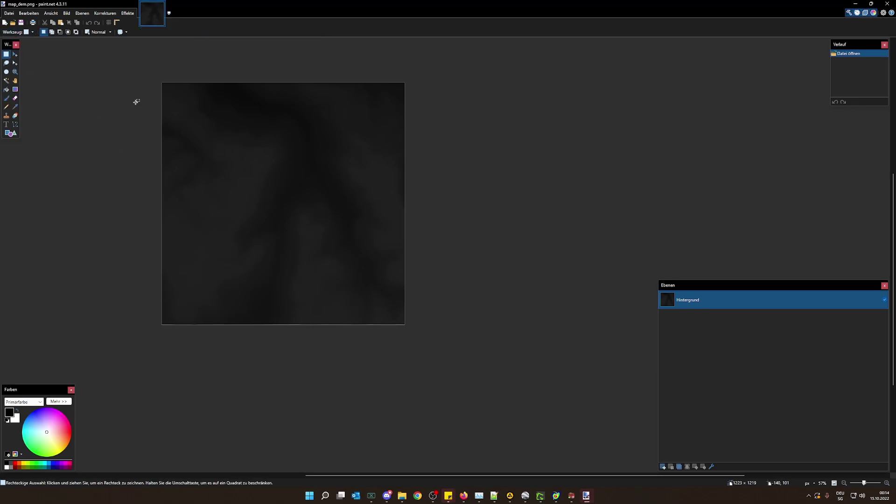
key(s)
mouse_move(140, 80)
mouse_down()
mouse_move(335, 310)
mouse_move(462, 351)
mouse_up()
ctrl+scroll(467, 378, up, 5)
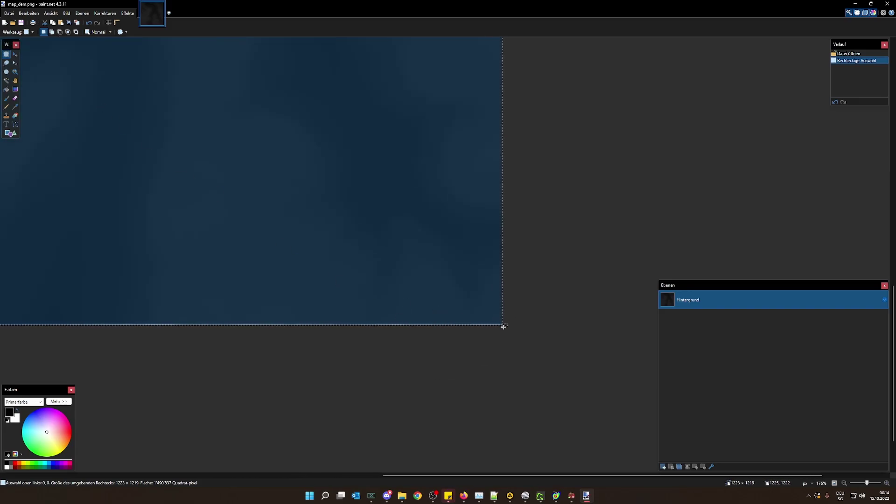
click(66, 13)
drag(428, 318, 425, 316)
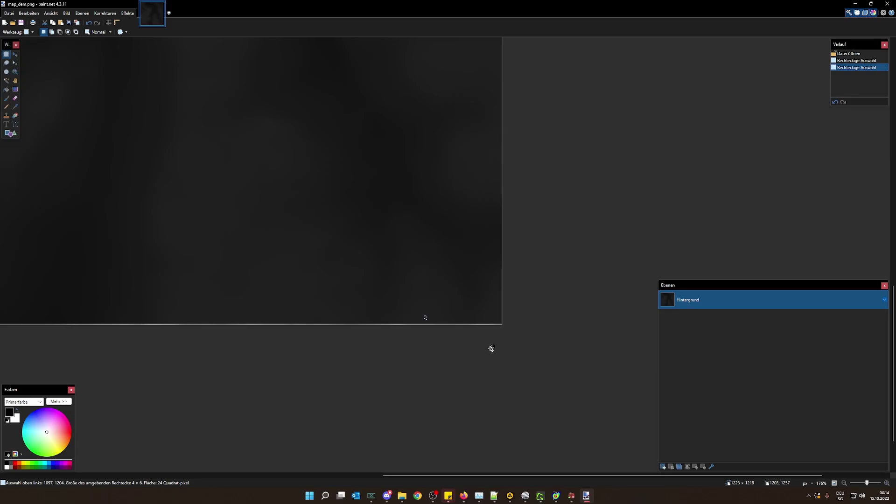
key(ctrl+a)
drag(499, 324, 501, 324)
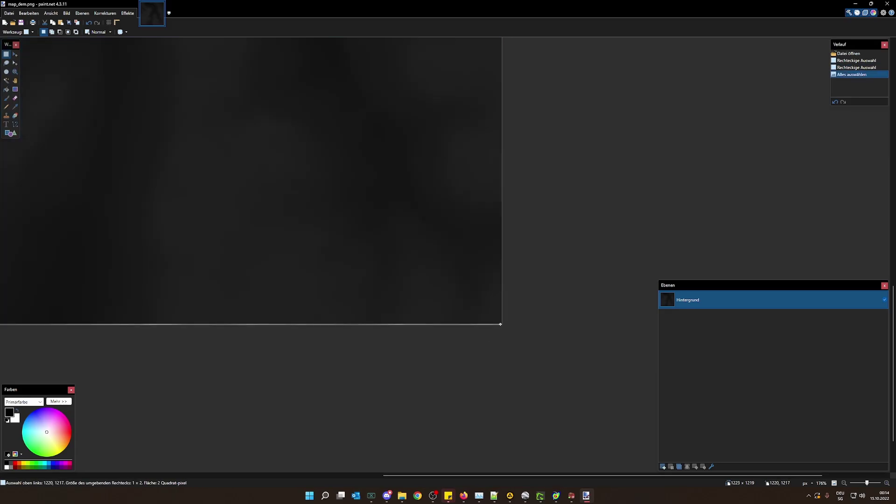
key(ctrl+a)
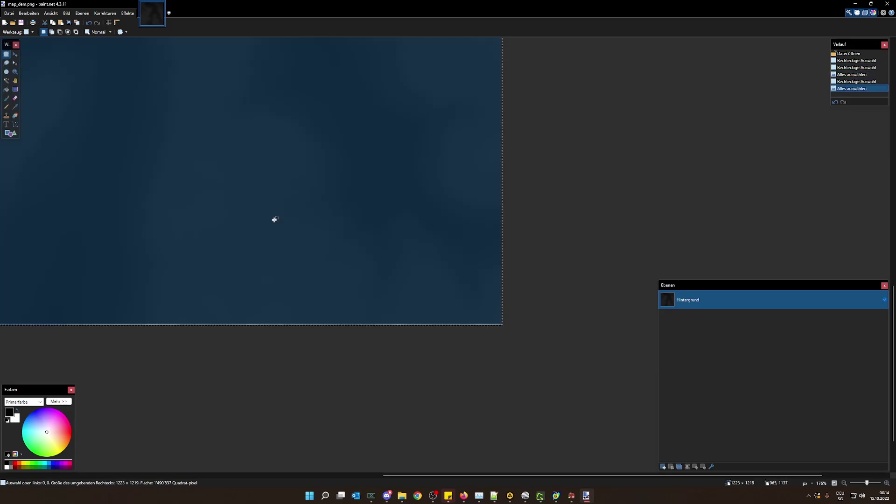
- Stretch the selected pixels from their lower corner to 1223 × 1223 pixels, pushing the light strip along the lower edge off the canvas
click(15, 55)
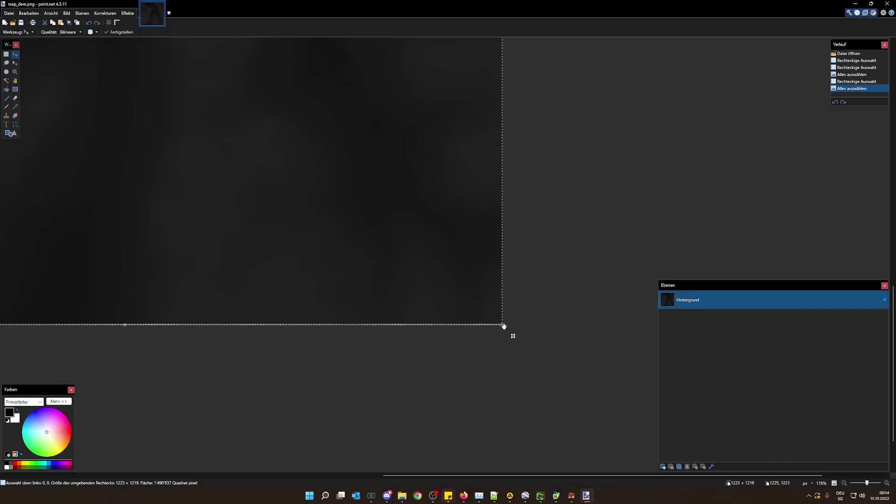
drag(503, 326, 503, 327)
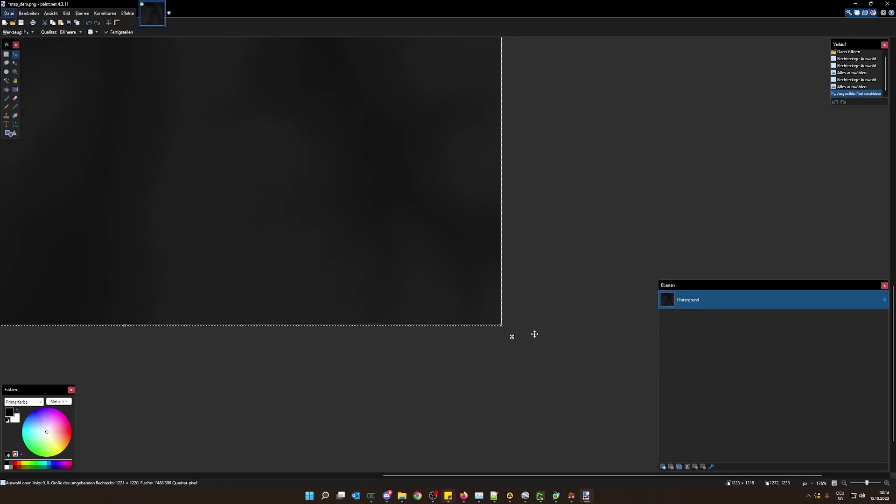
ctrl+scroll(534, 316, up, 10)
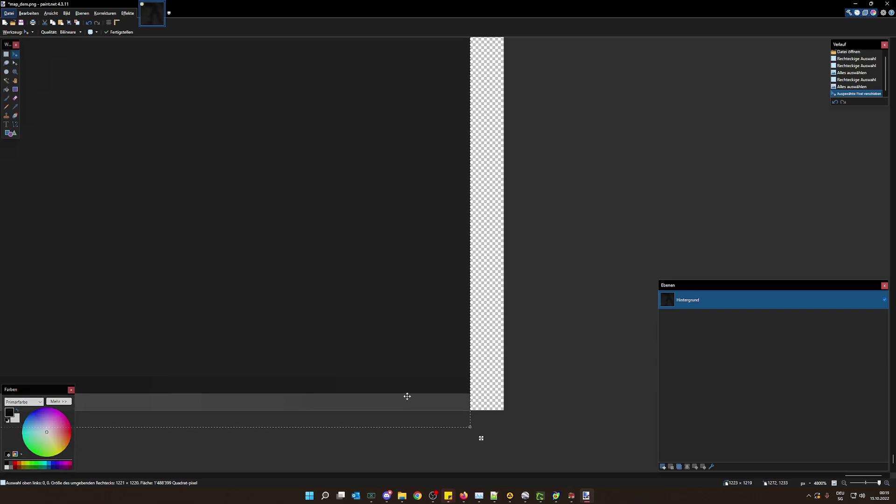
ctrl+scroll(416, 378, down, 2)
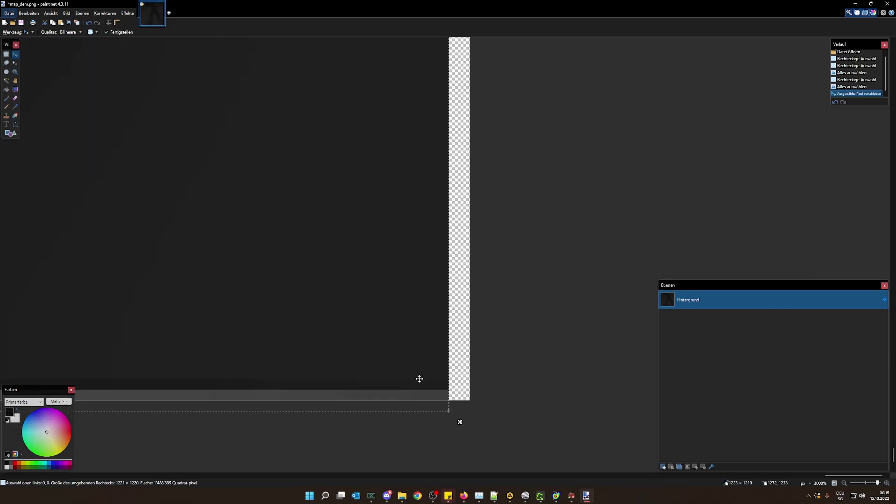
ctrl+scroll(420, 378, down, 1)
drag(443, 404, 453, 414)
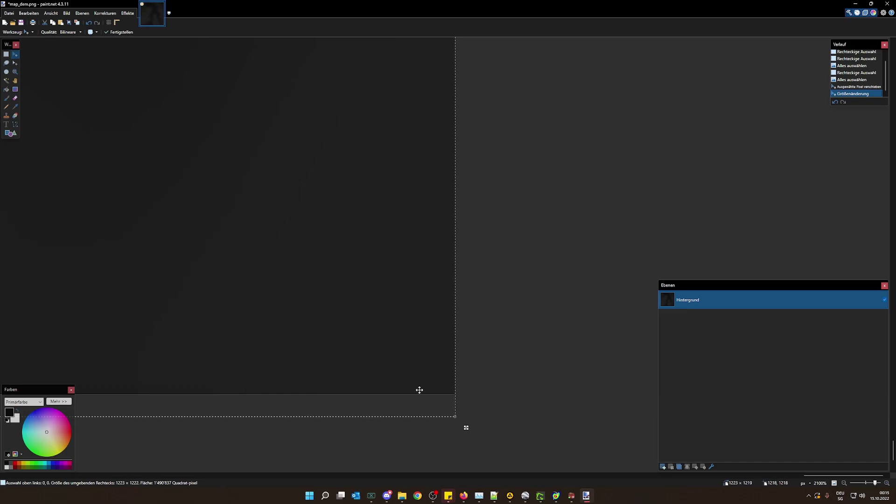
drag(455, 417, 516, 341)
- Examine the stretched terrain's edges and corners up close and the image as a whole
key(ctrl+b)
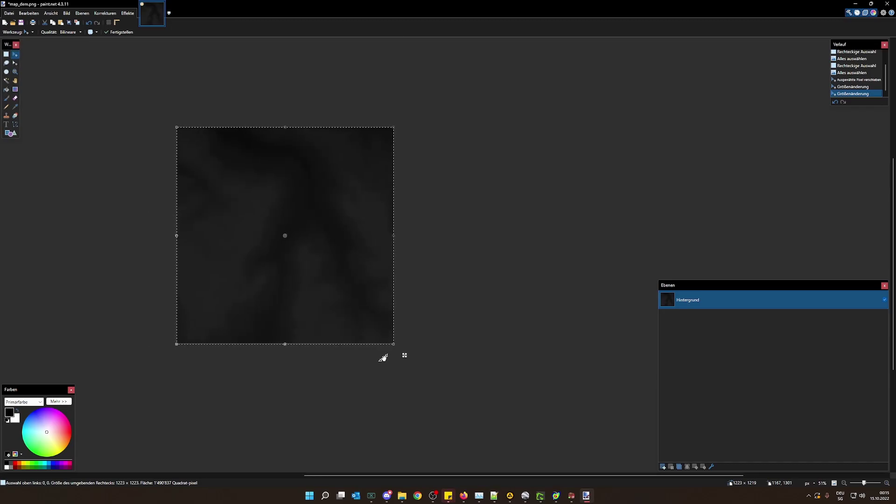
ctrl+scroll(210, 326, up, 2)
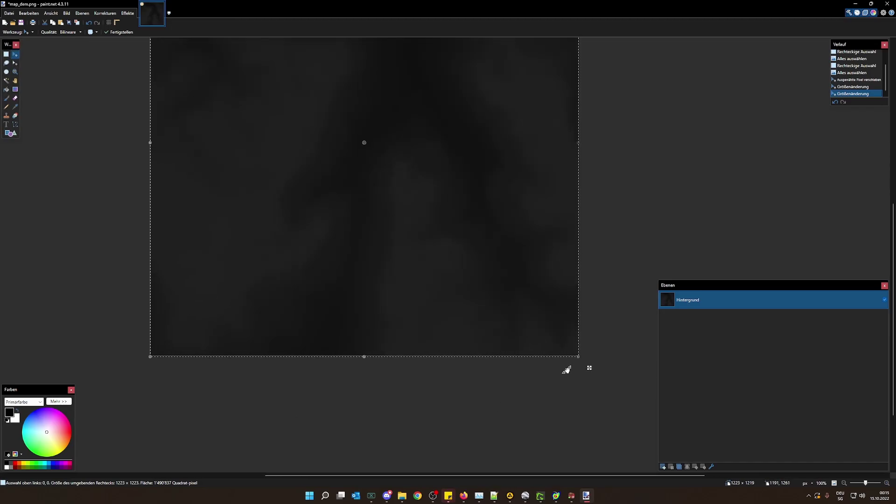
ctrl+scroll(562, 369, up, 2)
ctrl+scroll(557, 368, down, 5)
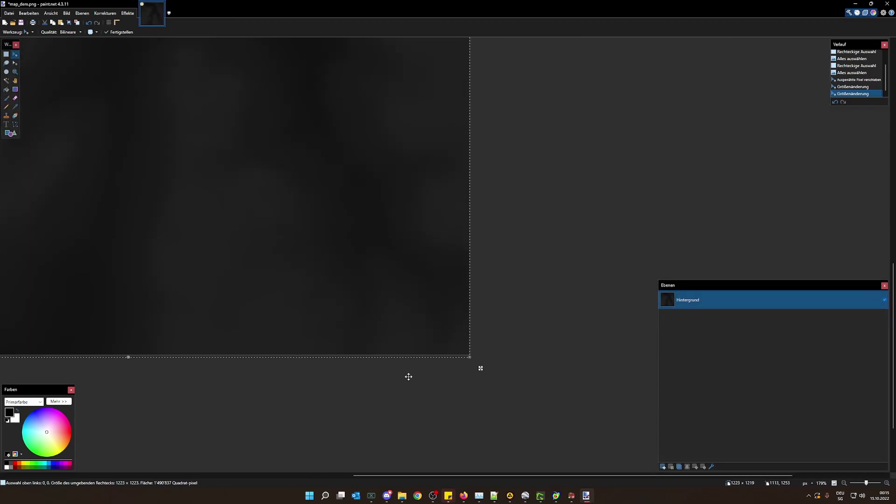
ctrl+scroll(437, 140, down, 1)
ctrl+scroll(436, 124, up, 9)
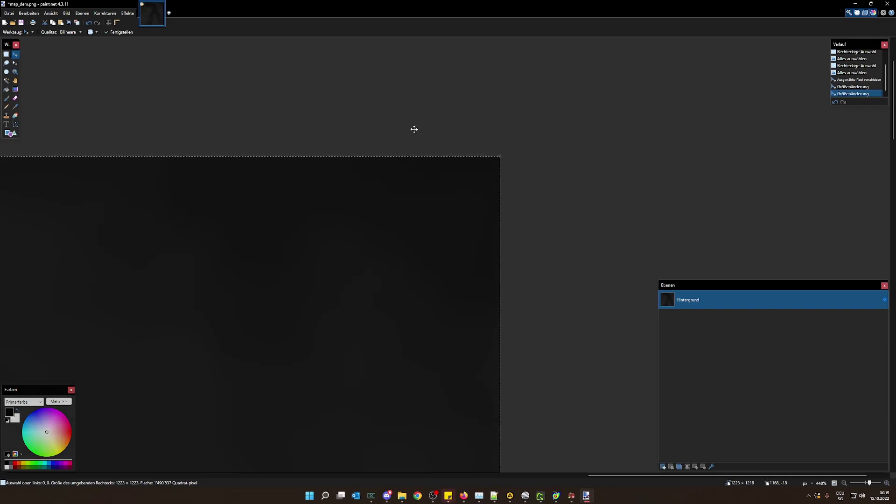
ctrl+scroll(758, 150, down, 10)
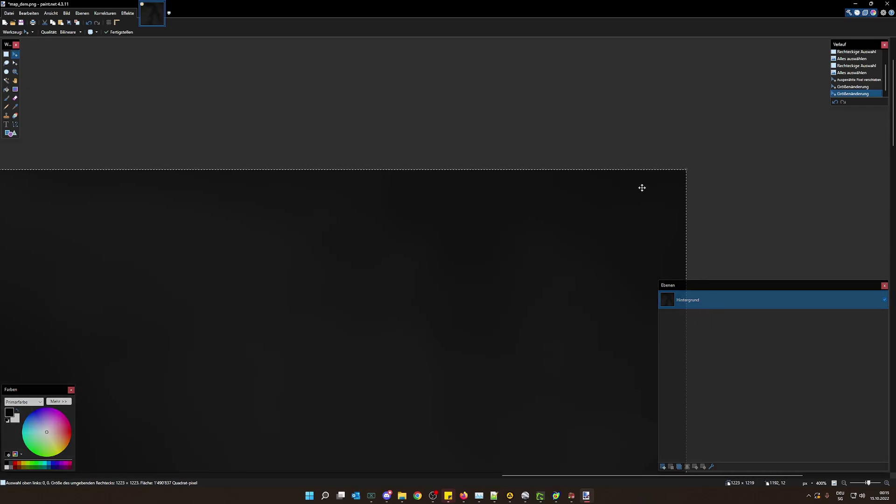
ctrl+scroll(410, 316, down, 1)
ctrl+scroll(352, 276, up, 2)
ctrl+scroll(277, 180, down, 2)
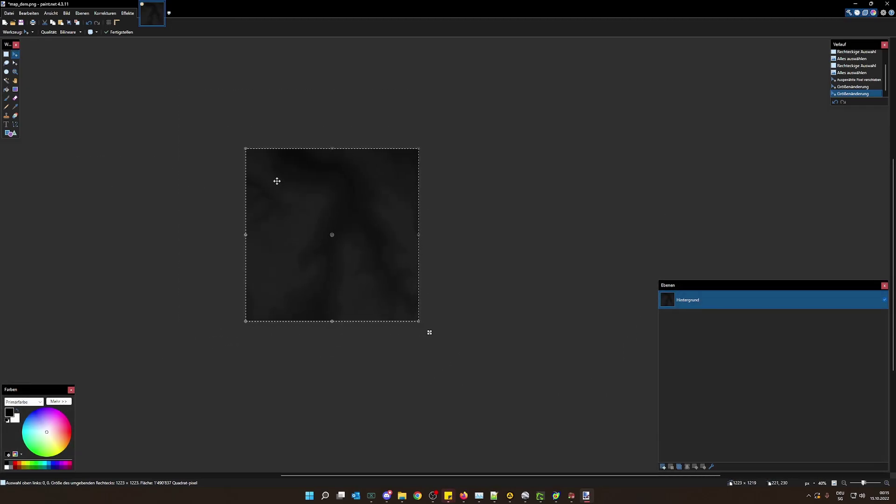
ctrl+scroll(436, 244, up, 4)
ctrl+scroll(482, 340, down, 2)
ctrl+scroll(424, 286, up, 2)
ctrl+scroll(338, 180, down, 1)
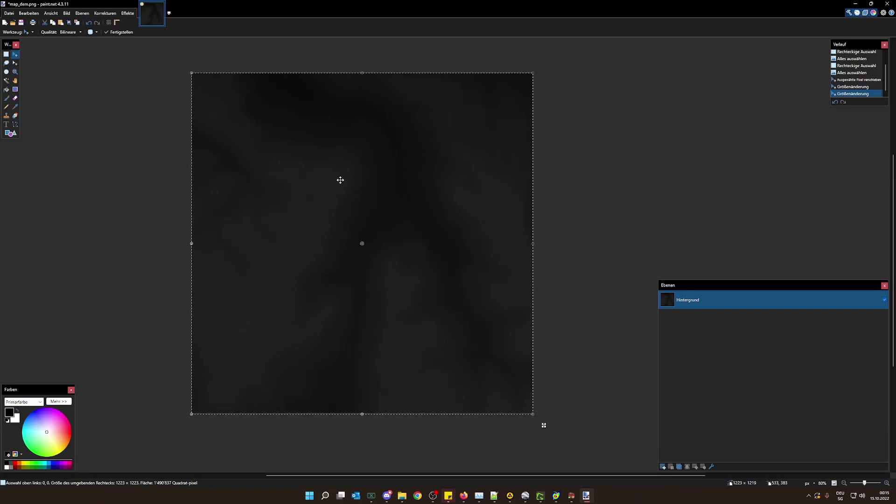
ctrl+scroll(350, 196, up, 1)
ctrl+scroll(354, 202, up, 1)
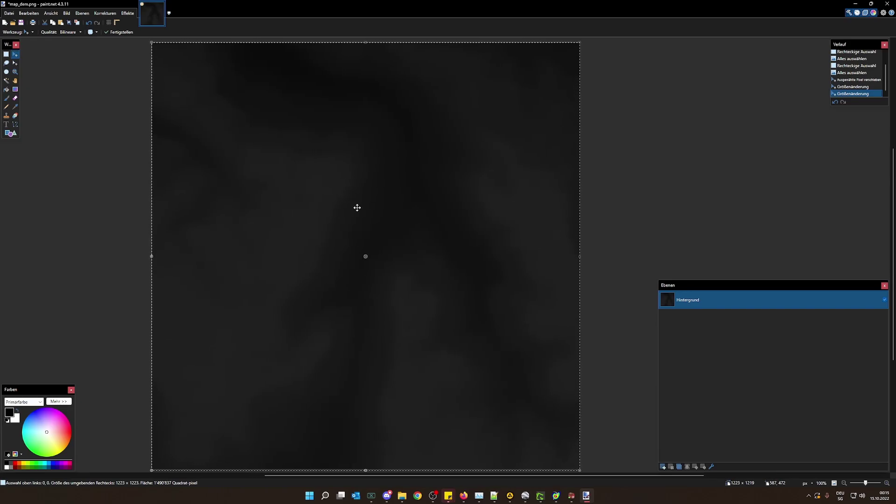
- Start resizing the image in absolute pixels and set the new width to 2049 pixels
click(66, 14)
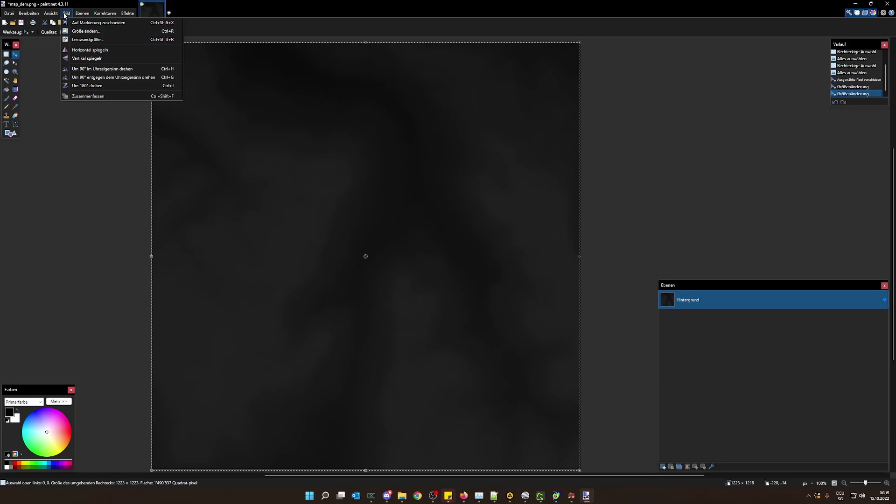
click(83, 32)
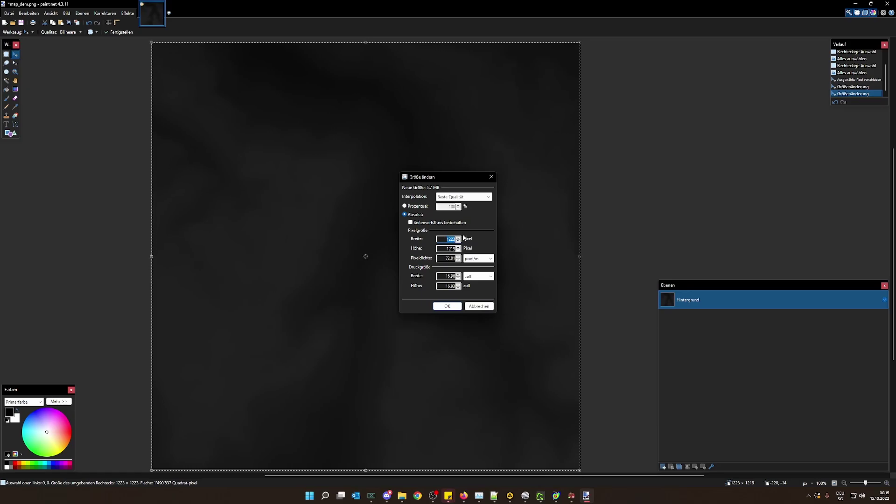
text(20)
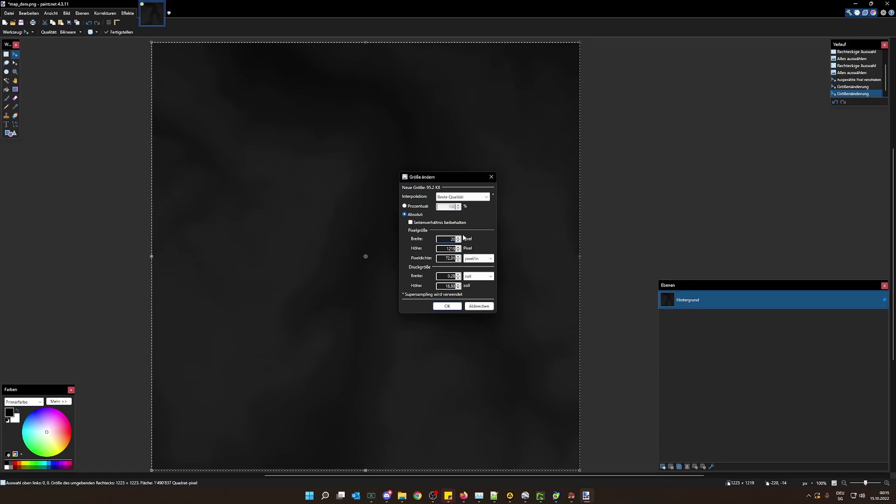
text(48)
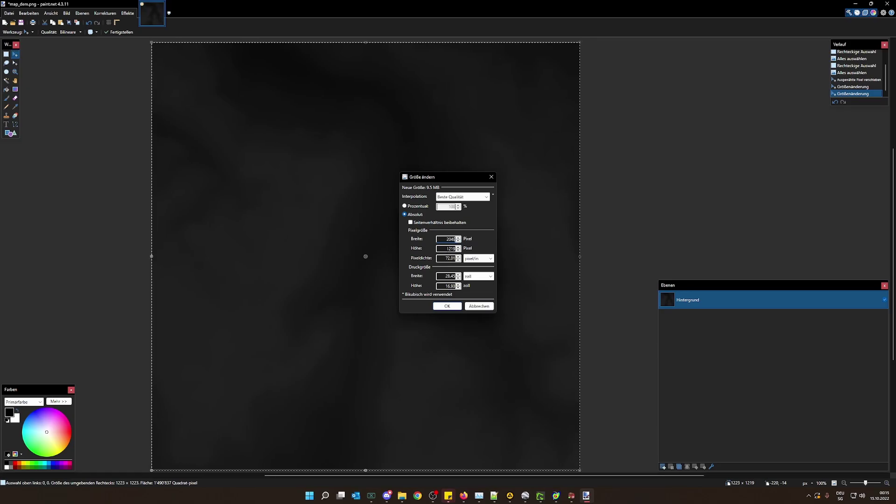
key(Tab)
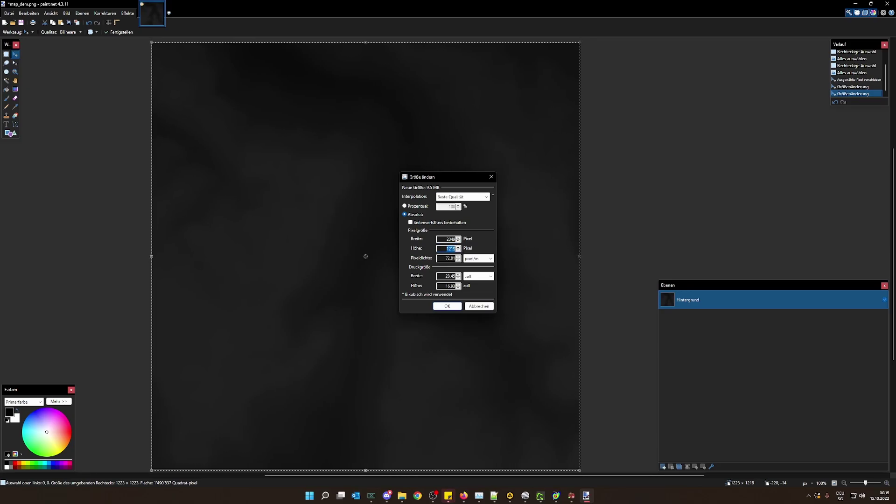
text(1024)
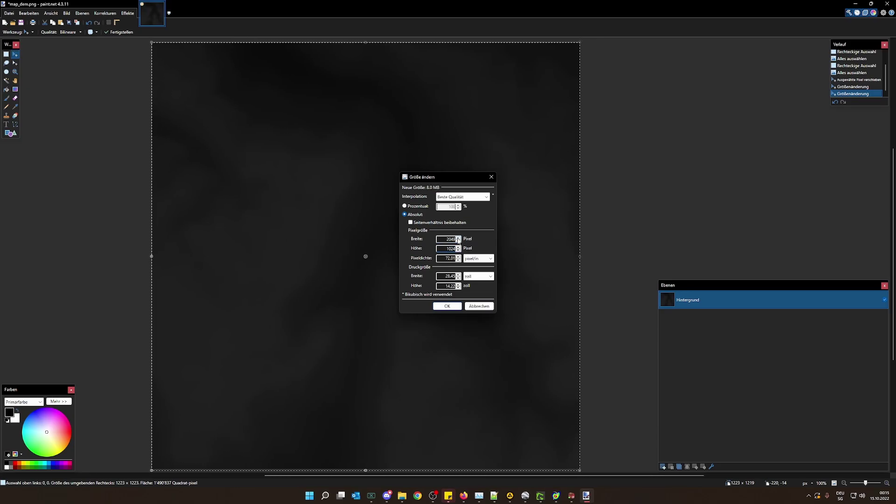
key(BackSpace)
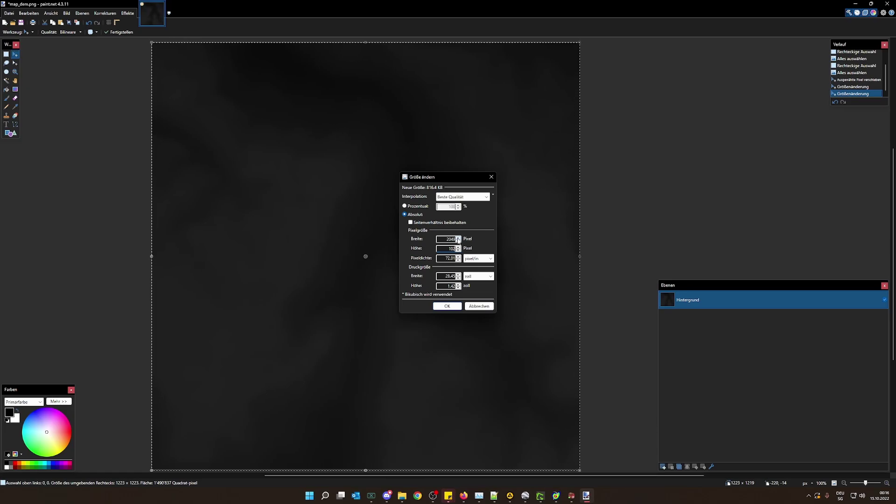
text(5)
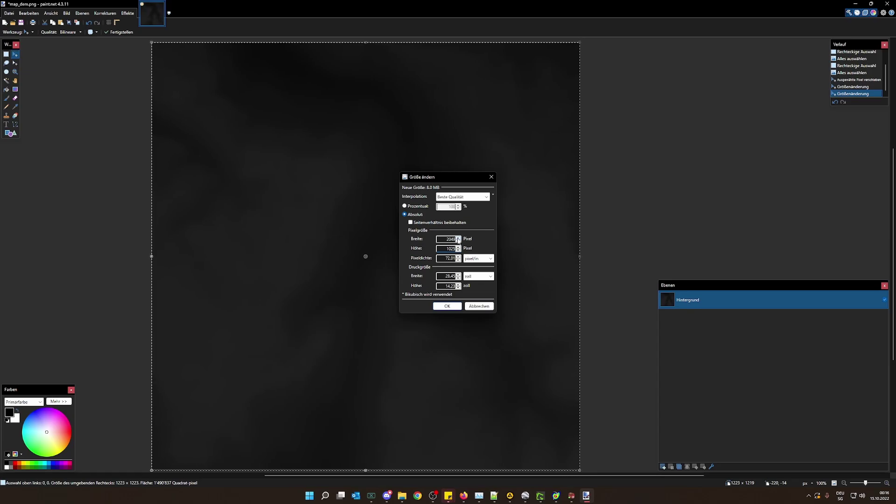
key(BackSpace)
key(BackSpace)
key(BackSpace)
key(BackSpace)
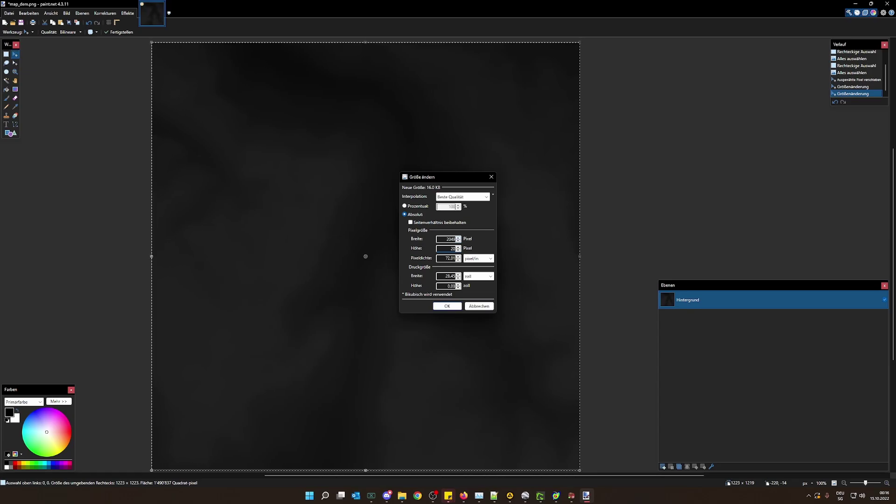
- Set the new image height to 2049 pixels, apply the resize and check the whole terrain
text(2049)
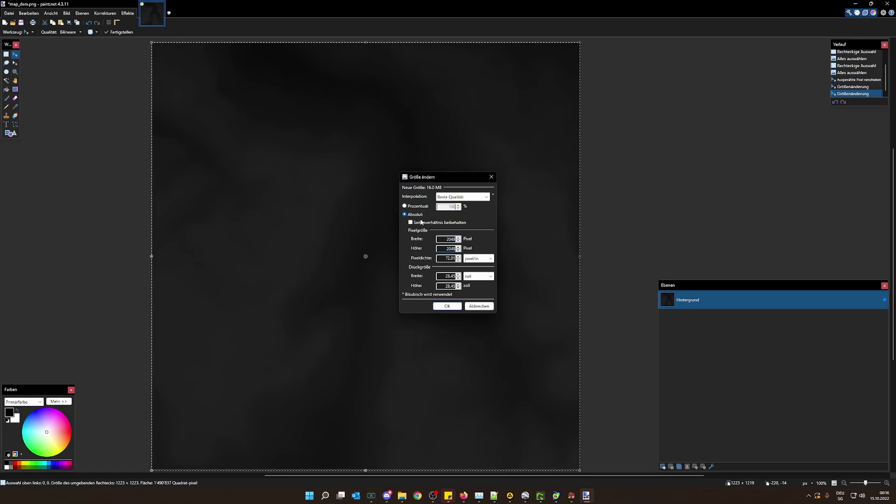
click(447, 306)
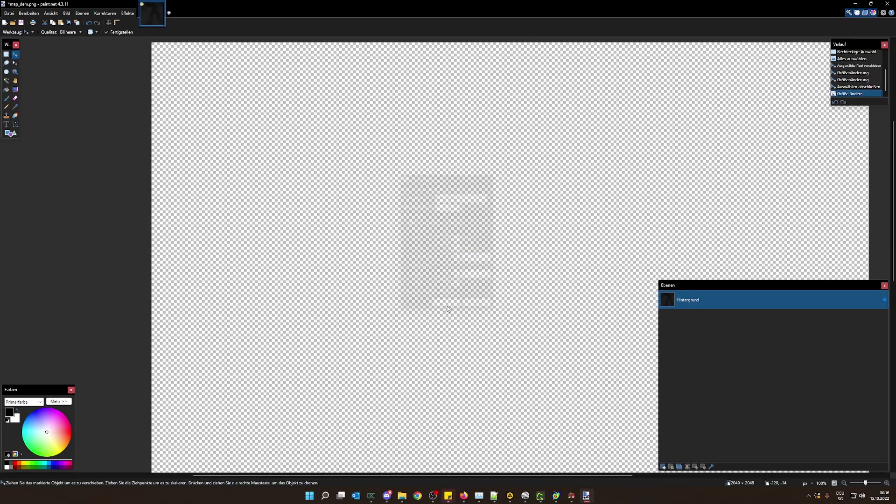
ctrl+scroll(345, 309, down, 5)
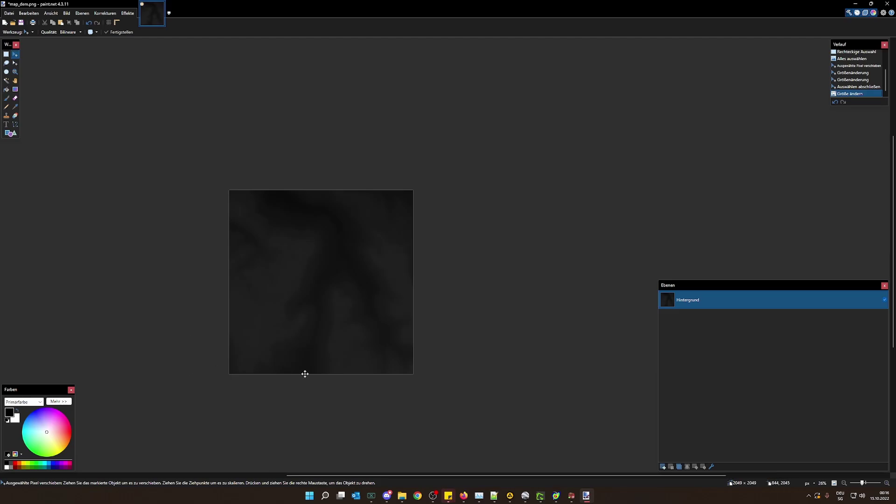
ctrl+scroll(304, 372, up, 3)
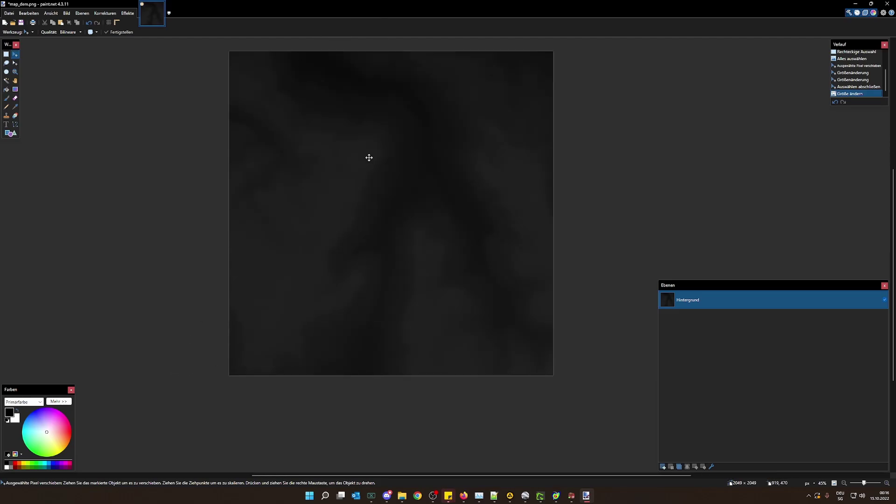
ctrl+scroll(383, 57, up, 1)
ctrl+scroll(385, 37, up, 1)
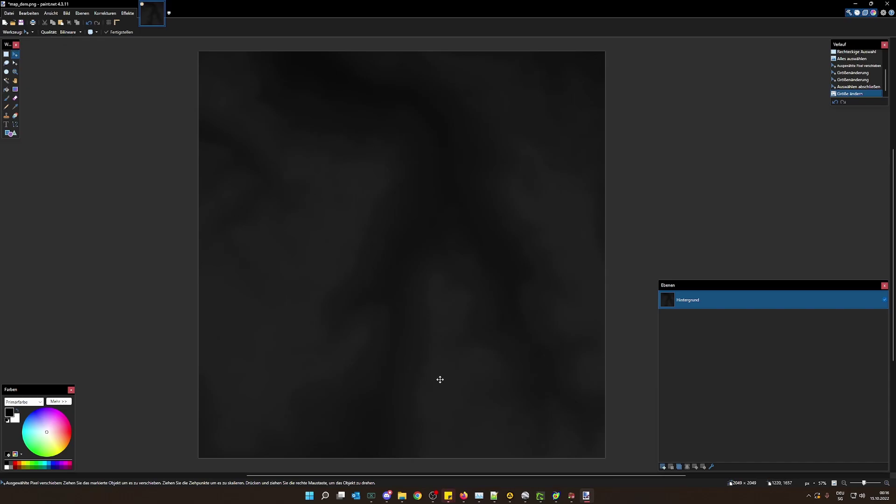
- Save the height map as map_dem.png on the Desktop, replacing the existing file, as an 8-bit PNG
click(8, 13)
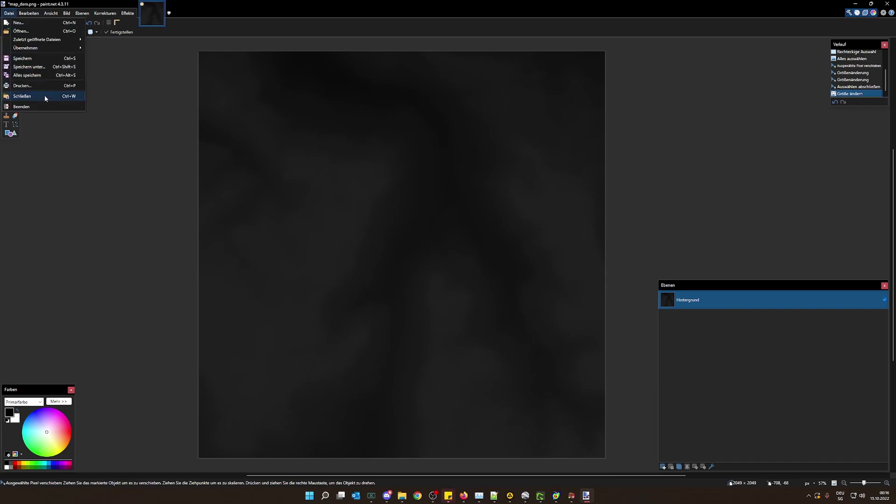
click(37, 69)
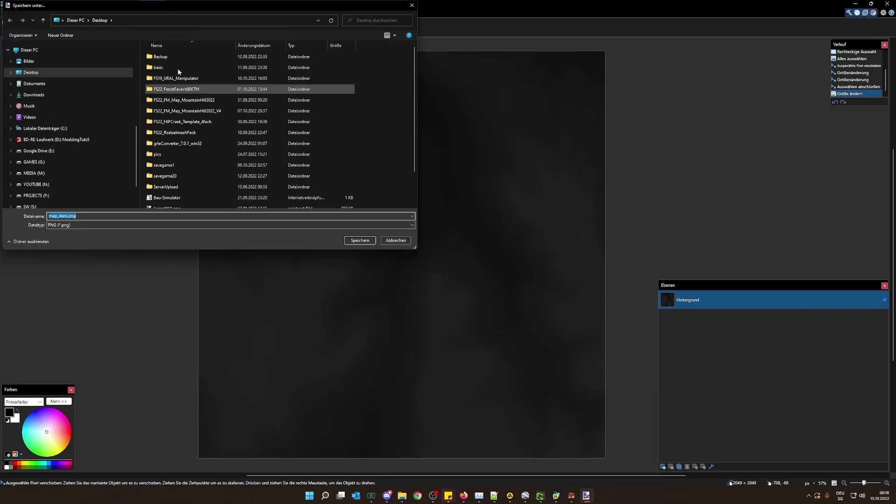
click(360, 241)
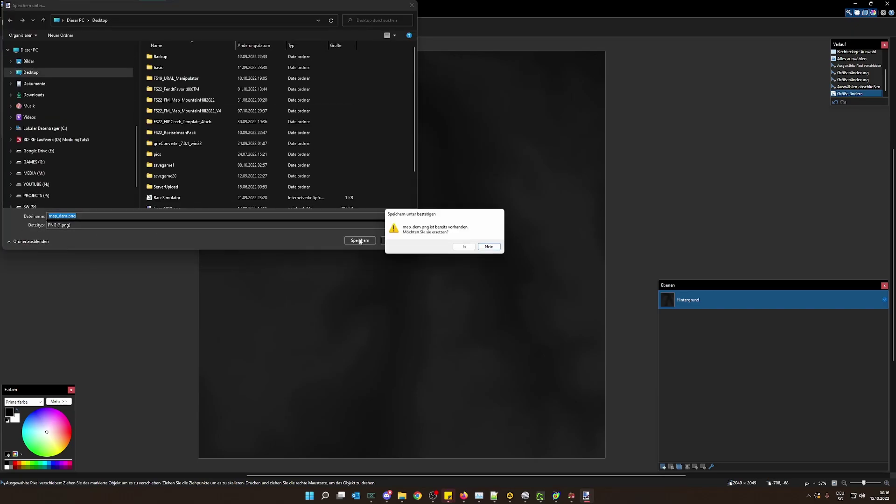
click(464, 246)
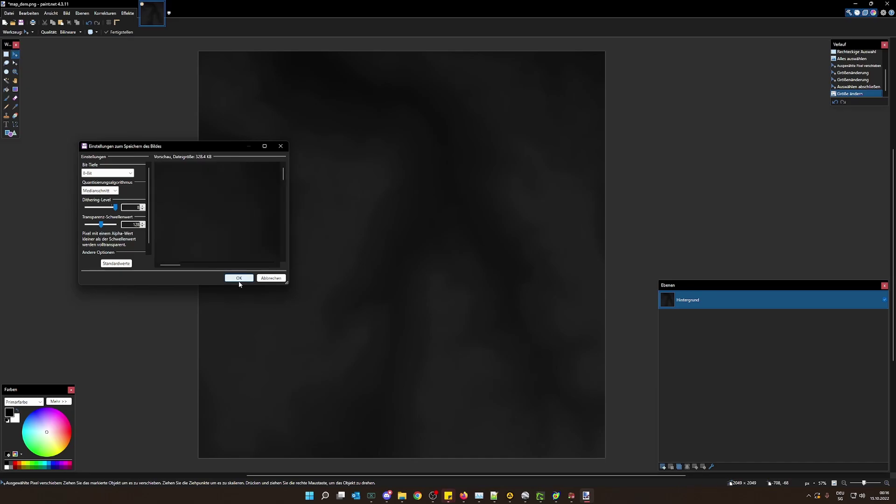
click(239, 278)
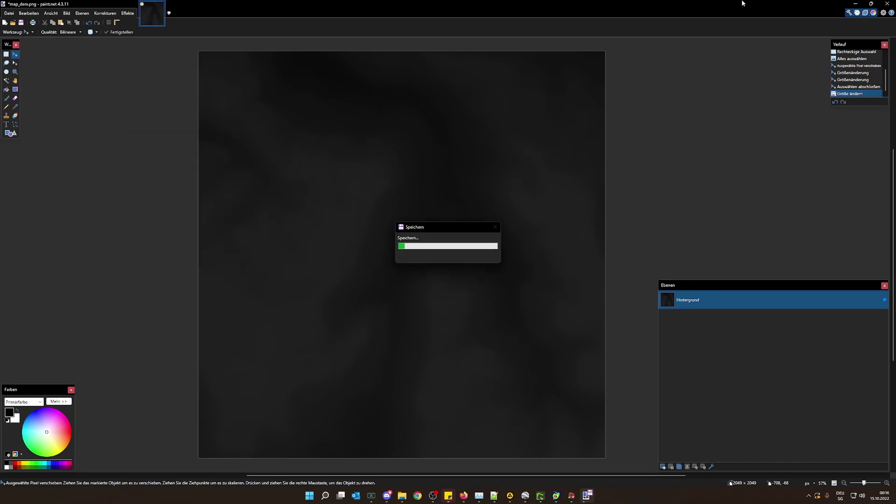
click(856, 4)
- Copy map_dem.png from the desktop into the map template's maps/mapUS/data folder
click(304, 149)
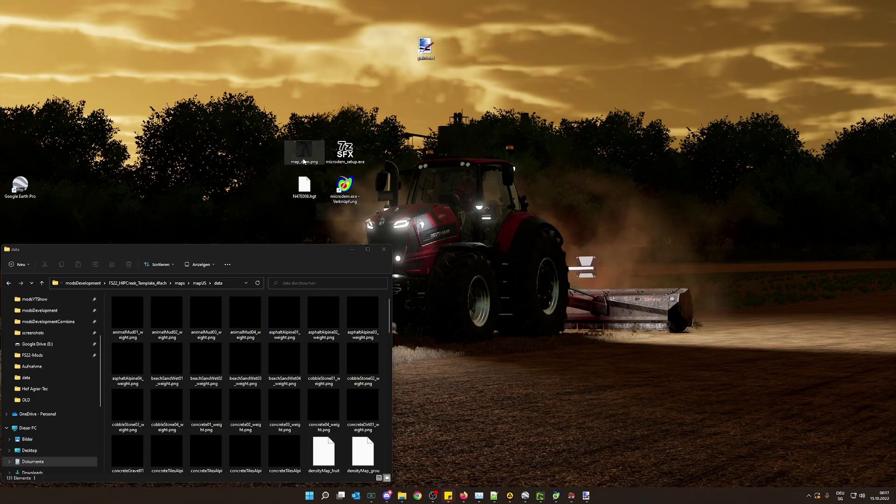
mouse_move(303, 151)
drag(304, 151, 291, 472)
right_drag(291, 473, 306, 433)
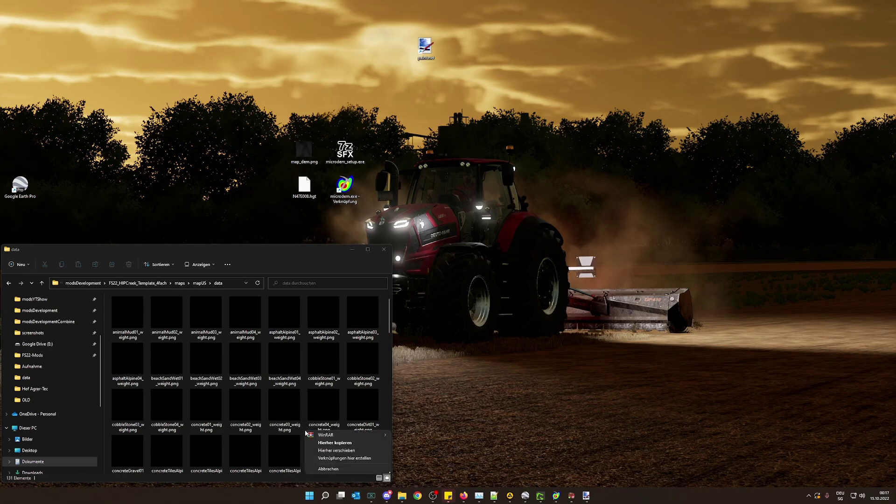
click(344, 443)
click(418, 201)
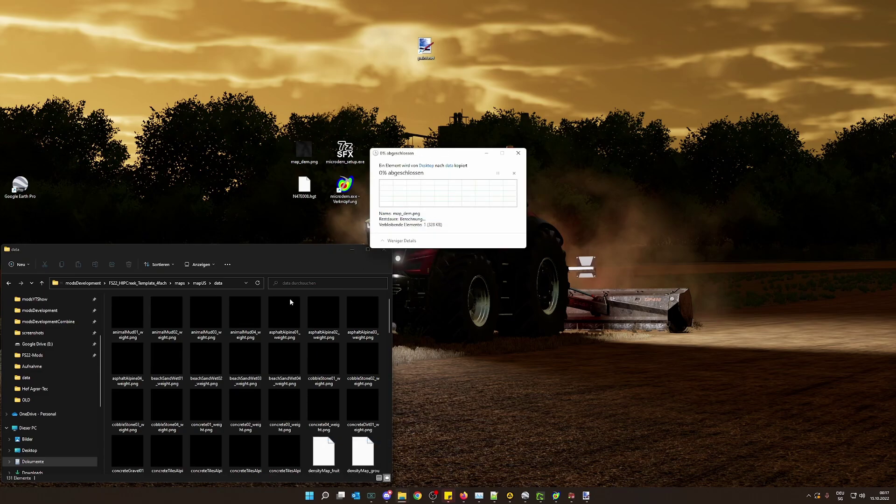
scroll(301, 368, up, 1)
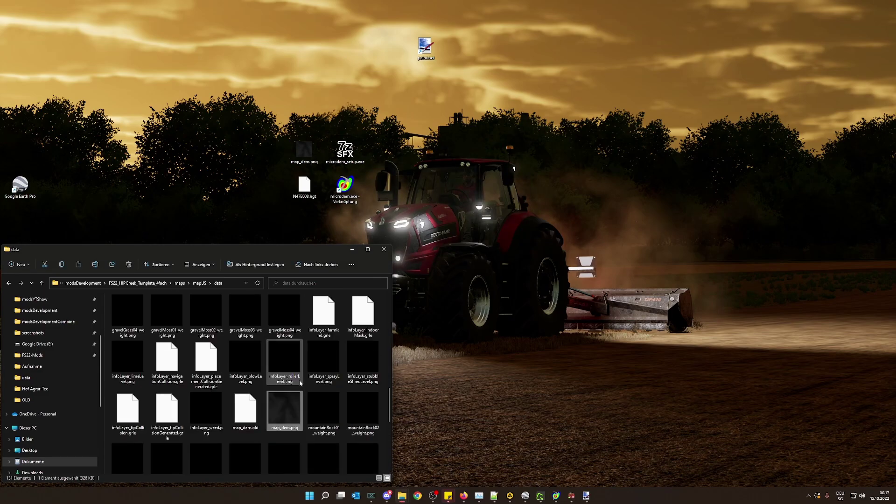
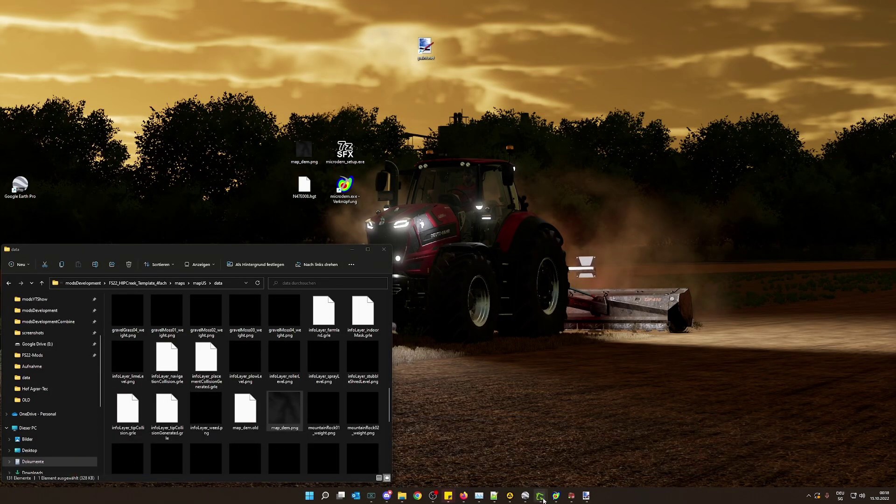
- Switch to the Greenshot editor and copy the red-framed satellite screenshot to the clipboard
mouse_move(540, 496)
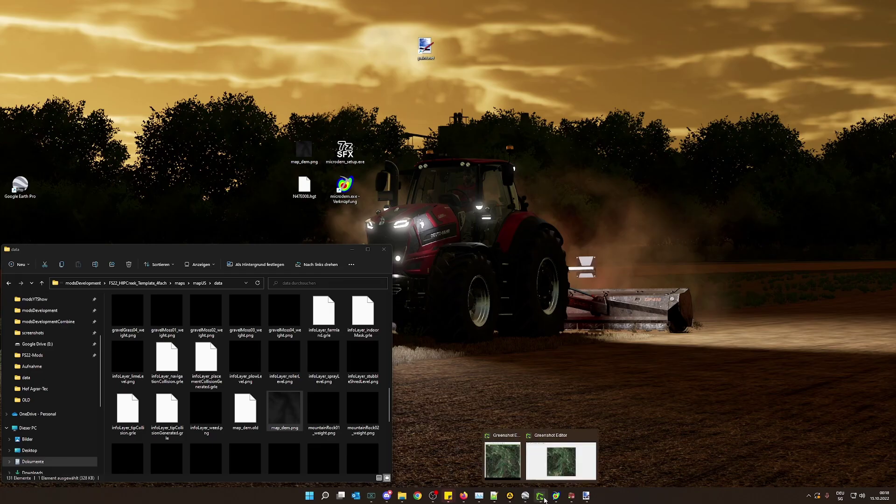
click(566, 462)
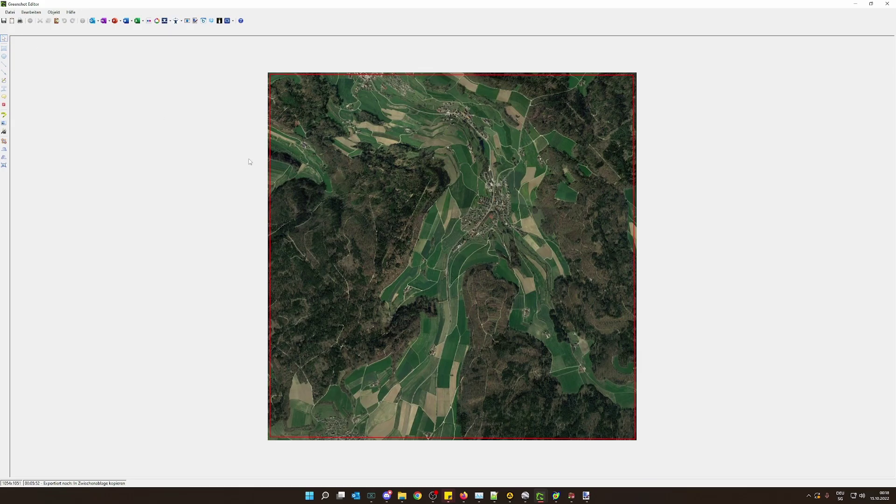
click(12, 21)
click(855, 4)
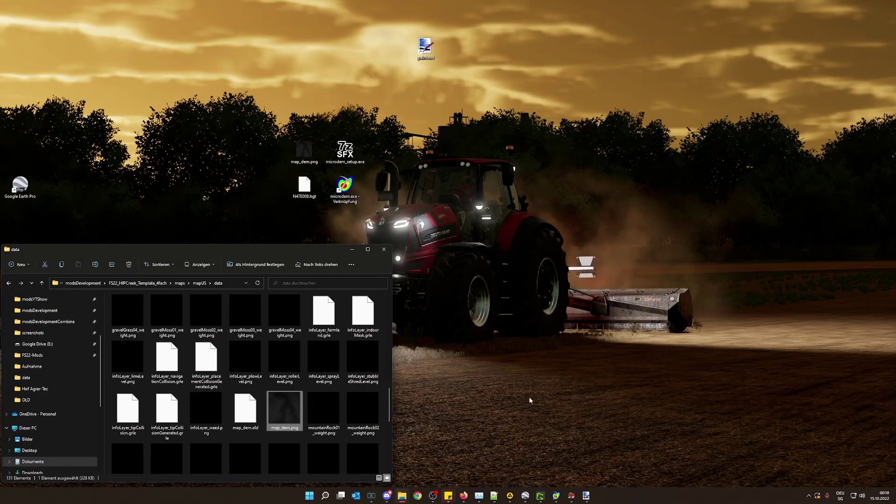
- Switch back to paint.net and create a new blank image of 2048 × 2048 pixels
click(586, 495)
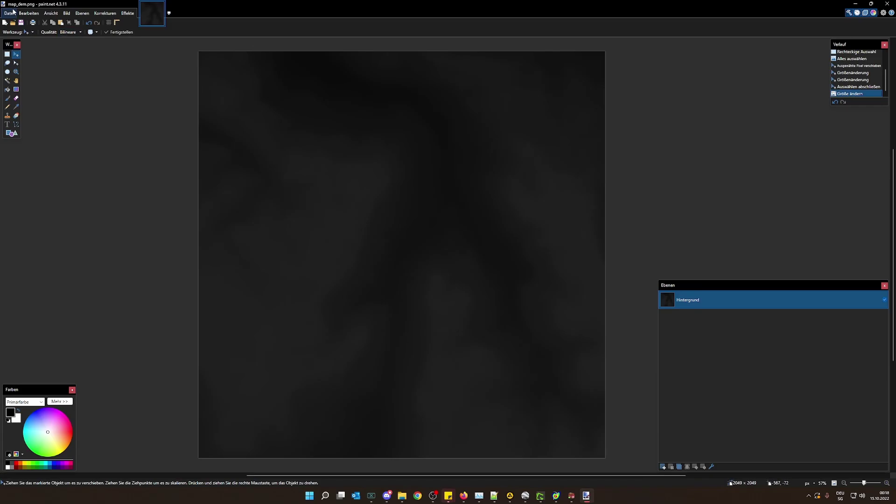
click(10, 13)
click(9, 14)
click(9, 13)
click(11, 22)
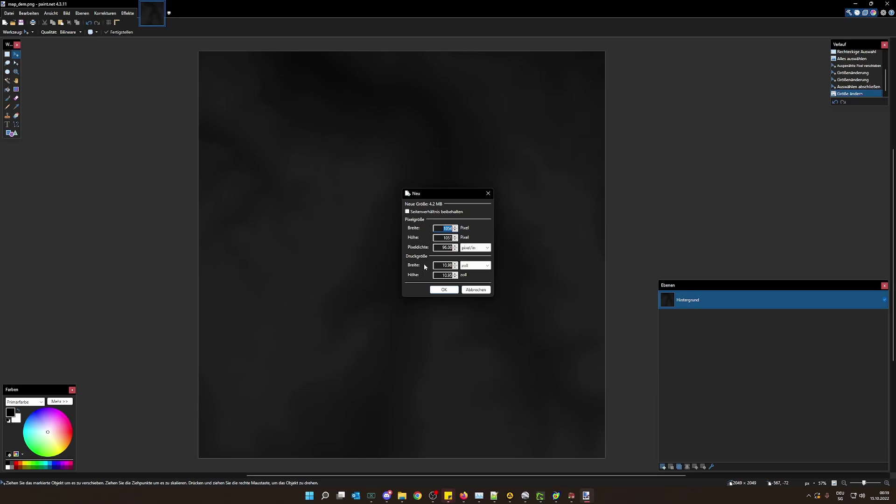
text(2048)
key(Tab)
text(2048)
click(440, 290)
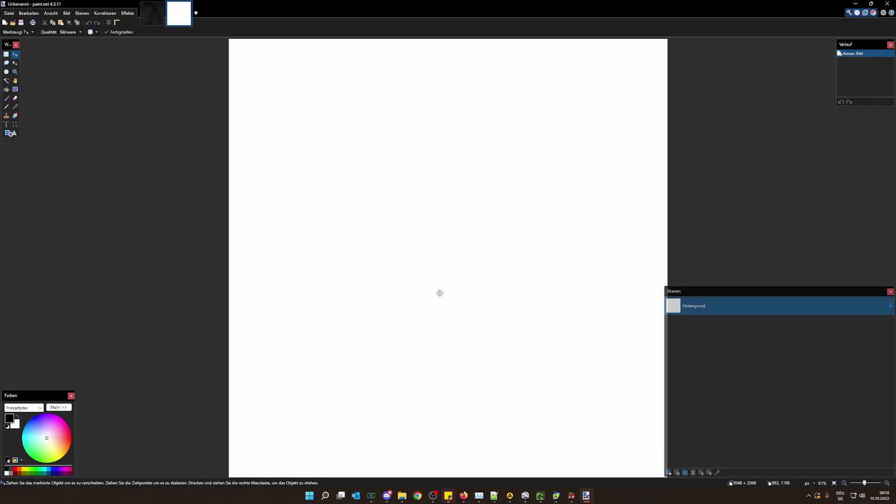
- Paste the satellite image, stretch it from its lower corner to 2048 × 2048 pixels to fill the canvas, and deselect it
key(ctrl+v)
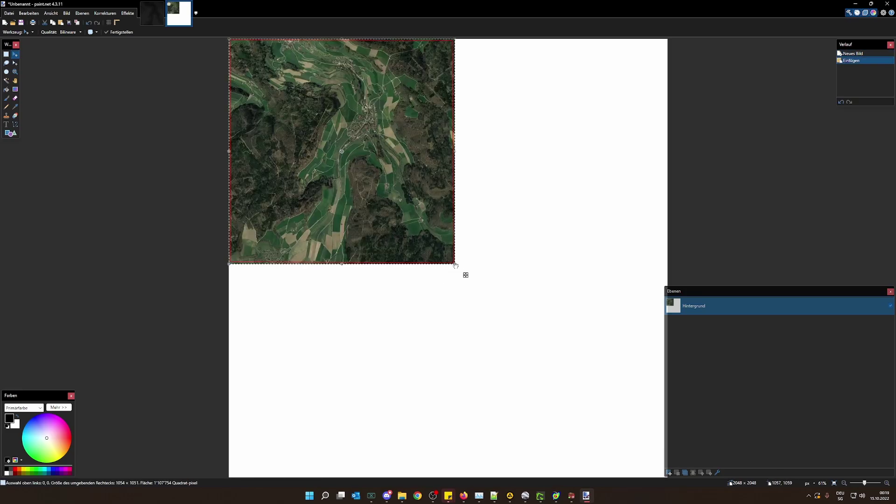
drag(456, 265, 661, 502)
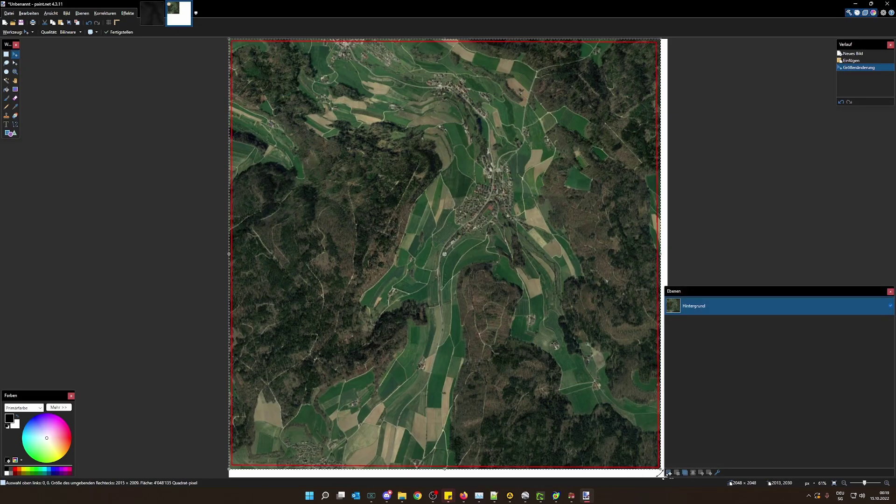
ctrl+scroll(522, 351, down, 3)
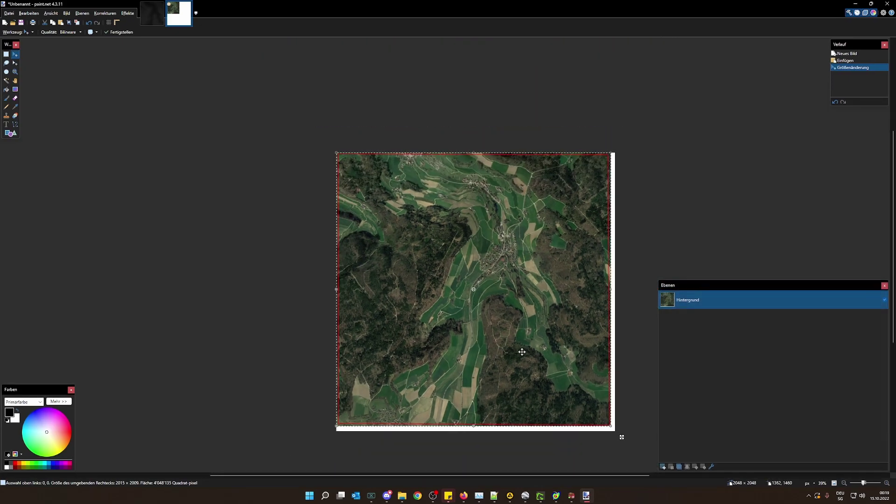
ctrl+scroll(620, 447, up, 10)
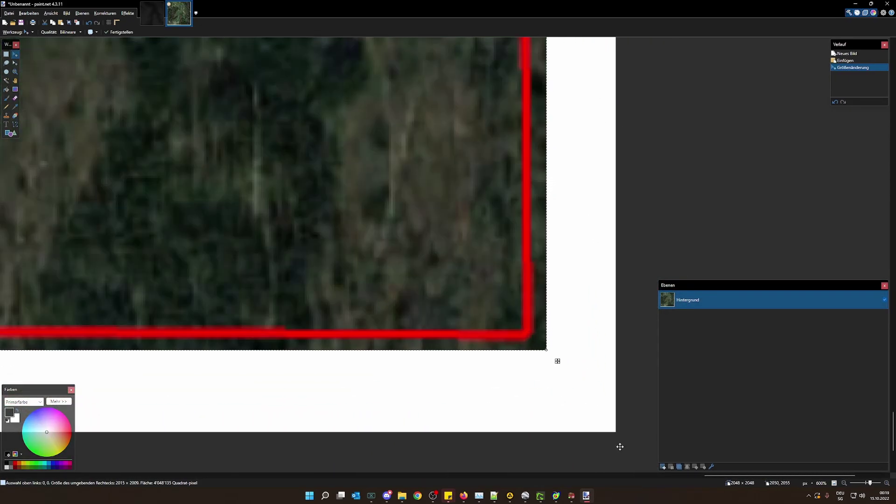
ctrl+scroll(605, 420, up, 1)
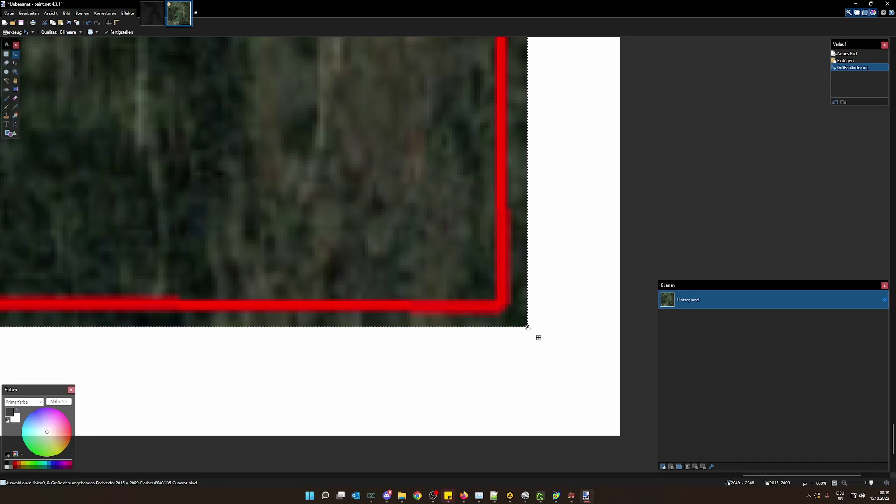
drag(527, 327, 621, 436)
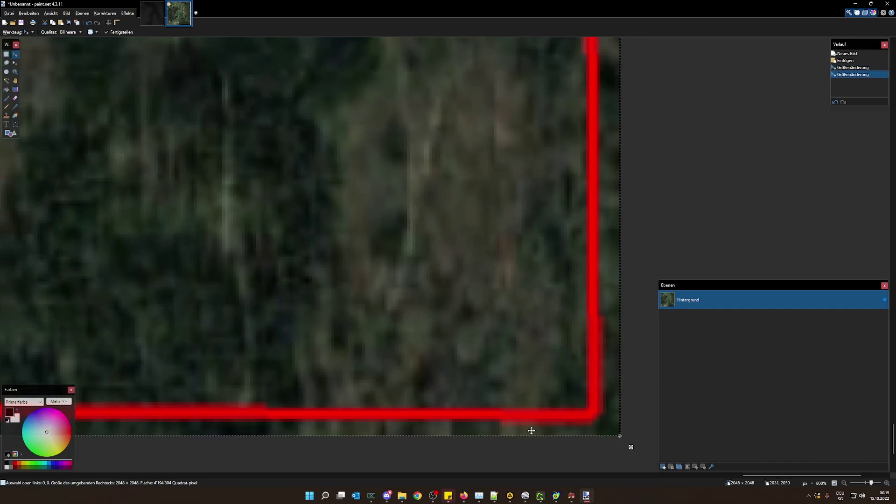
ctrl+scroll(531, 422, down, 3)
ctrl+scroll(531, 422, down, 6)
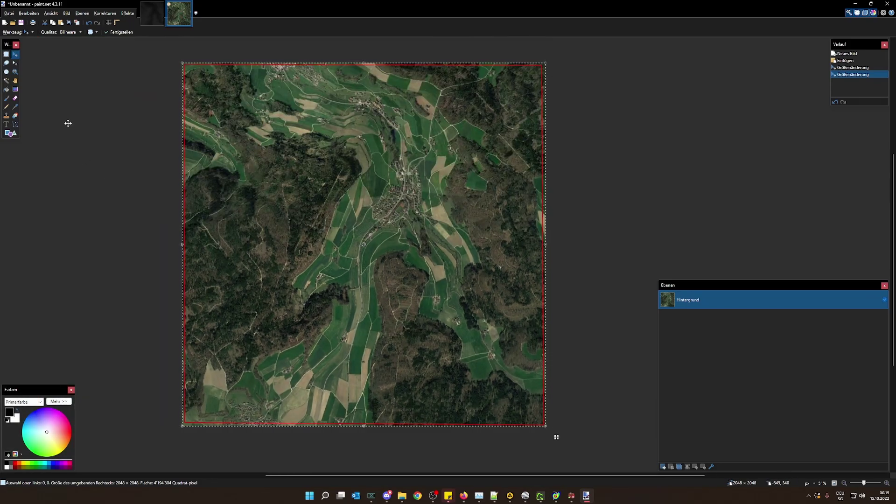
key(ctrl+d)
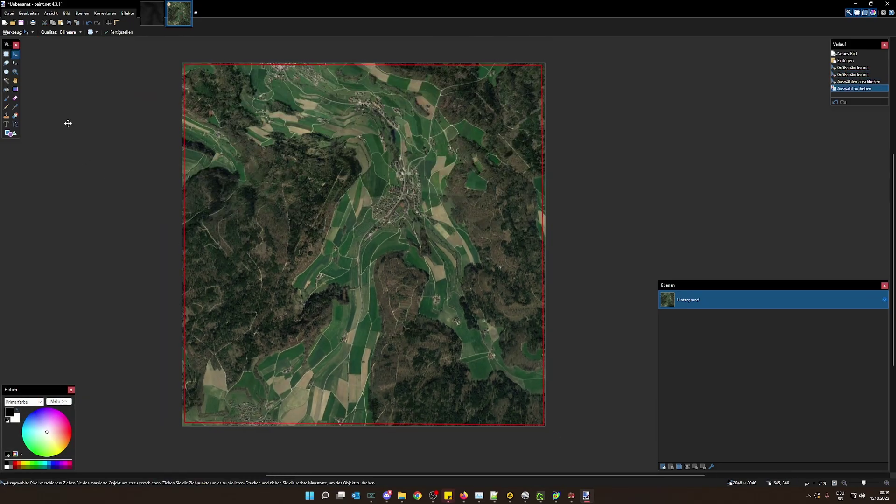
- Reduce the canvas to 2043 × 2043 pixels with the anchor in the centre
click(67, 14)
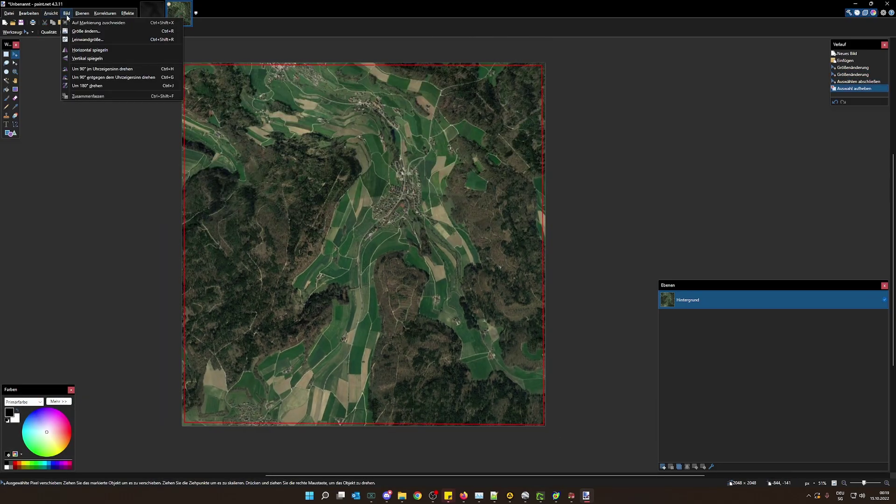
click(85, 39)
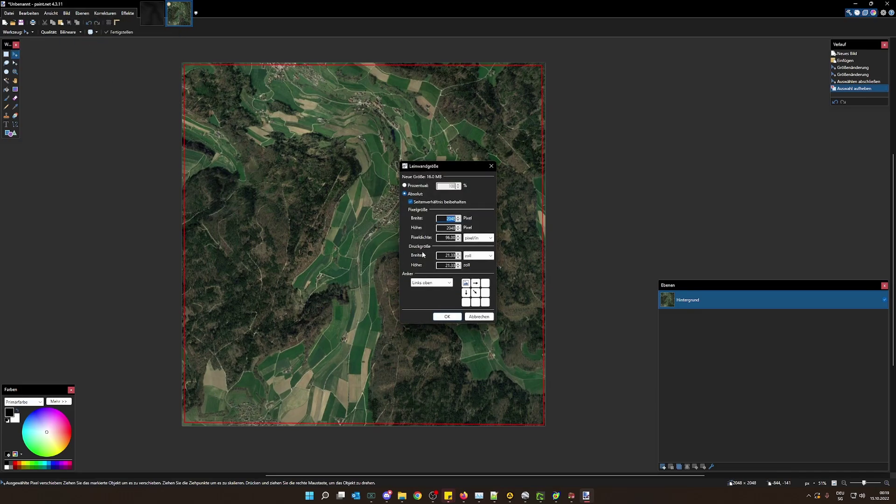
click(476, 293)
click(449, 316)
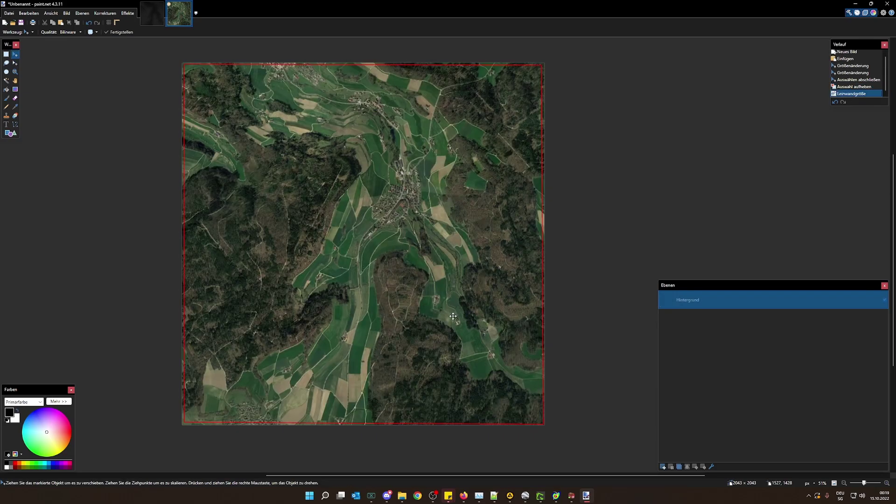
- Trim the canvas further to 2038 × 2038 pixels, keeping the centre anchor
click(67, 13)
mouse_move(67, 13)
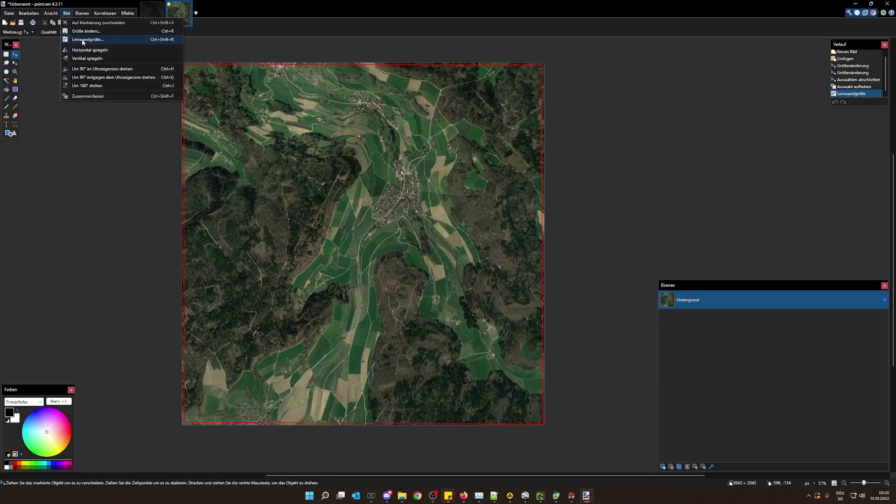
click(83, 41)
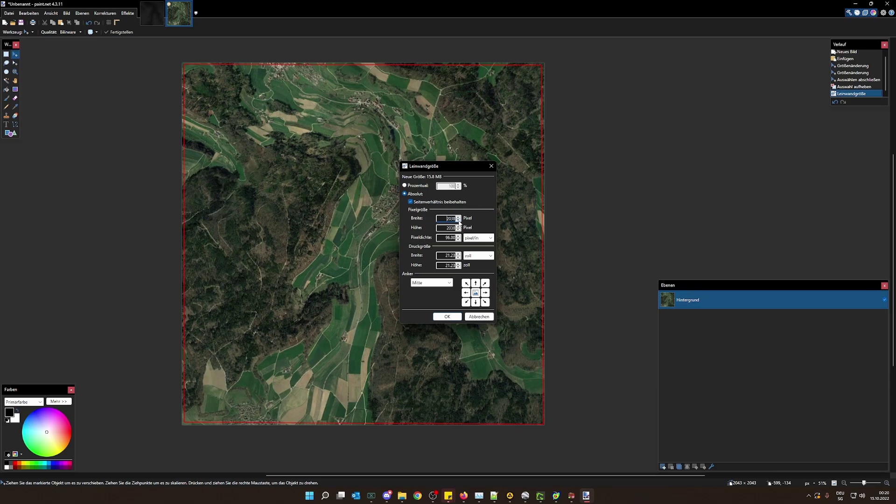
click(447, 316)
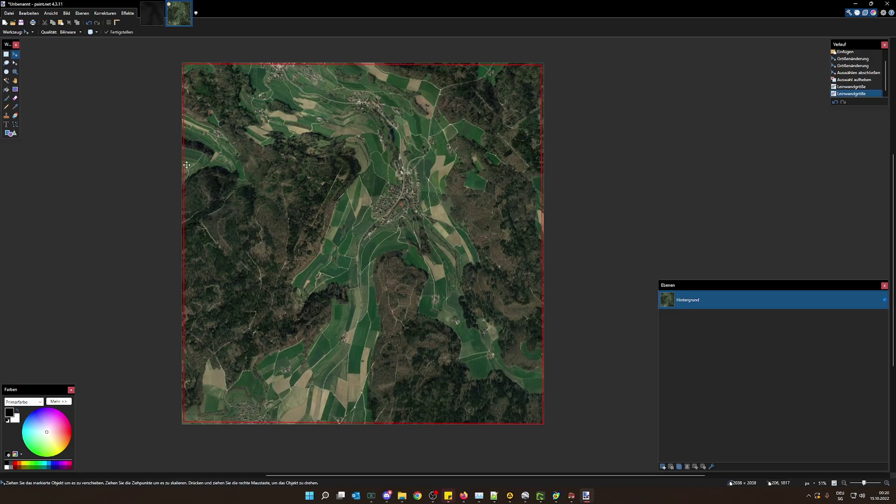
- Resize the satellite image to a width of 2028 pixels without keeping the aspect ratio
click(66, 13)
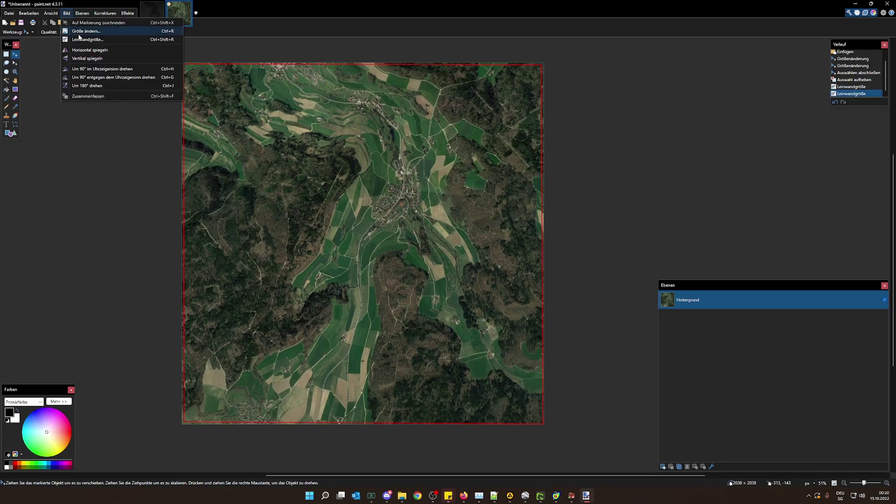
click(81, 33)
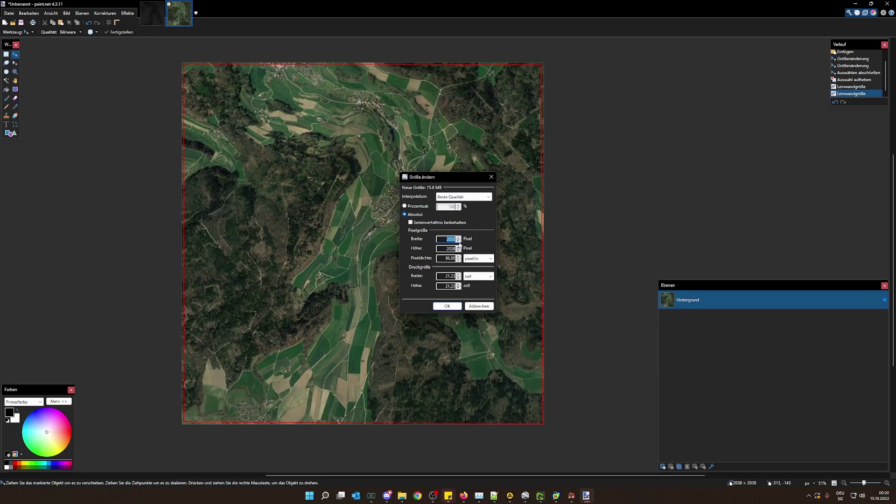
click(459, 241)
click(459, 241)
click(459, 241)
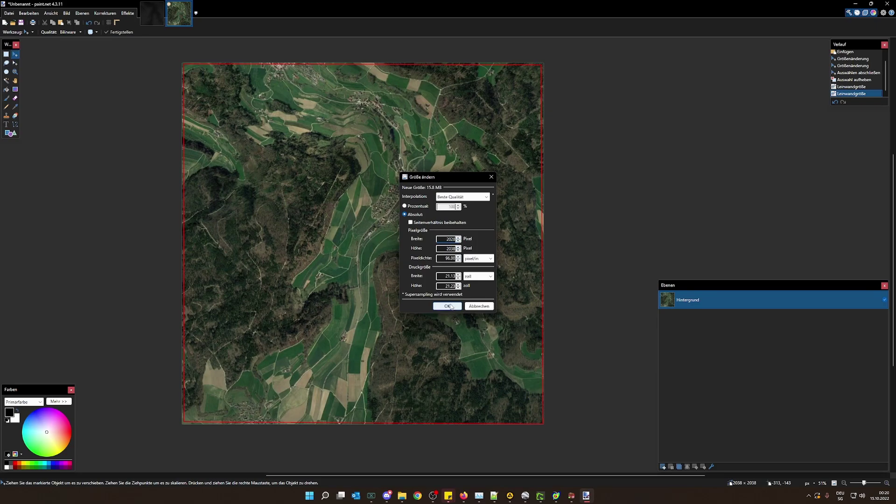
click(448, 306)
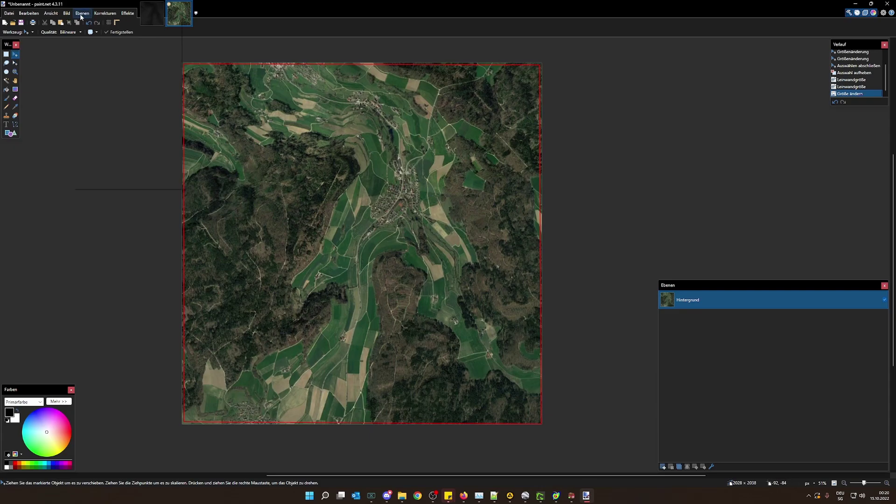
- Reduce the canvas to 2003 × 2013 pixels, keeping the aspect ratio and the centre anchor
click(67, 13)
click(96, 39)
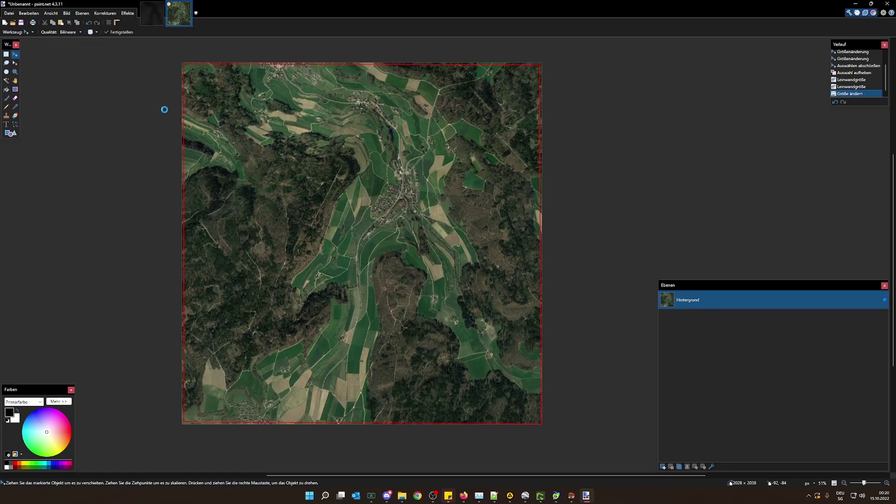
click(459, 220)
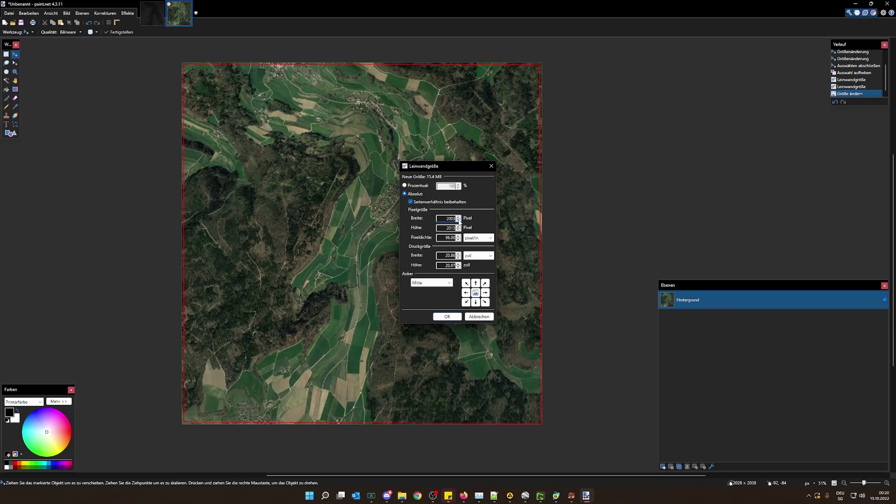
click(445, 317)
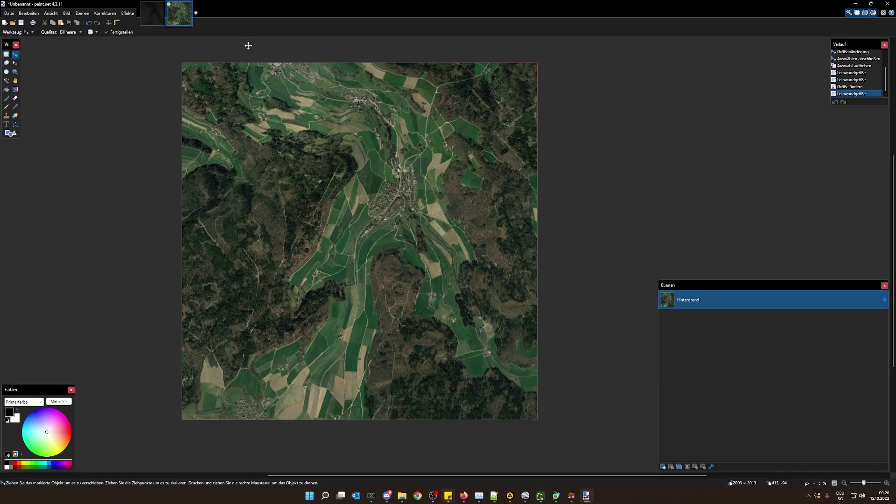
- Trim the canvas in two passes, to 1998 × 2008 and 1997 × 2007 pixels, keeping the centre anchor
click(66, 13)
click(89, 40)
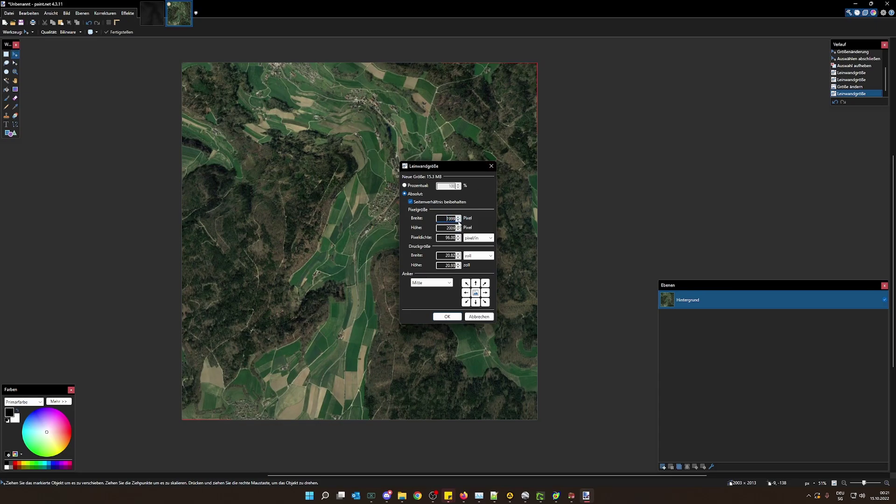
click(448, 317)
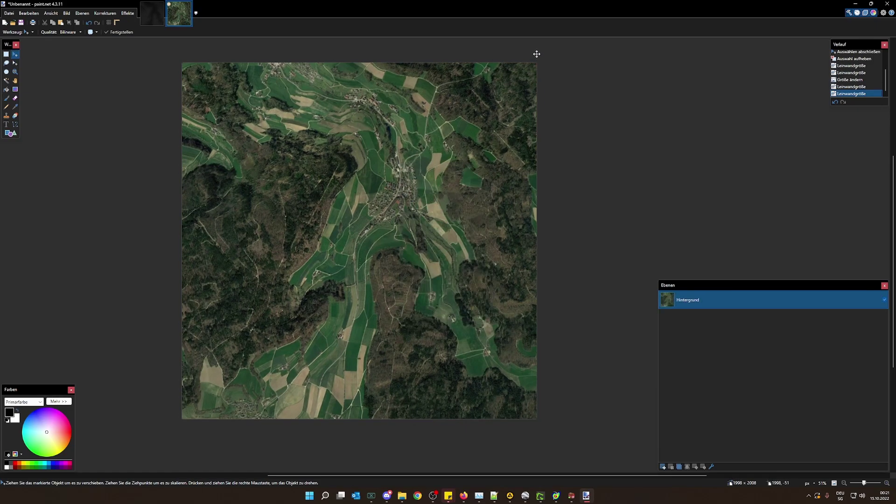
click(66, 13)
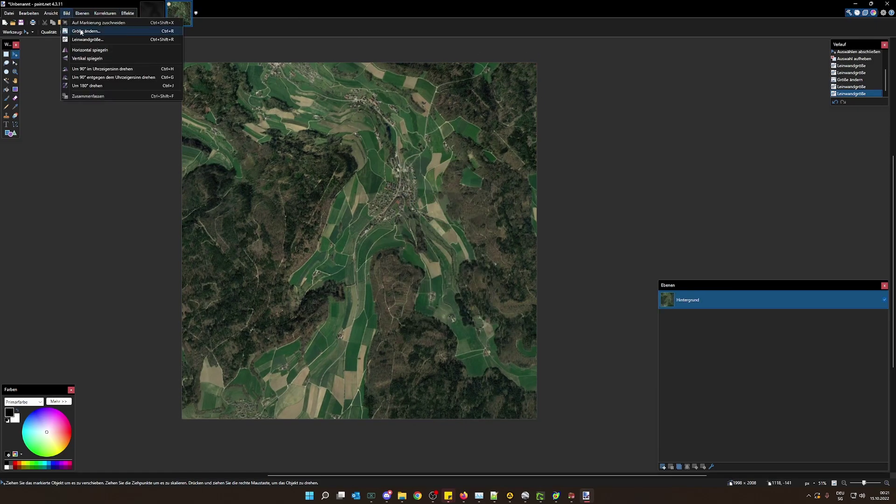
click(87, 39)
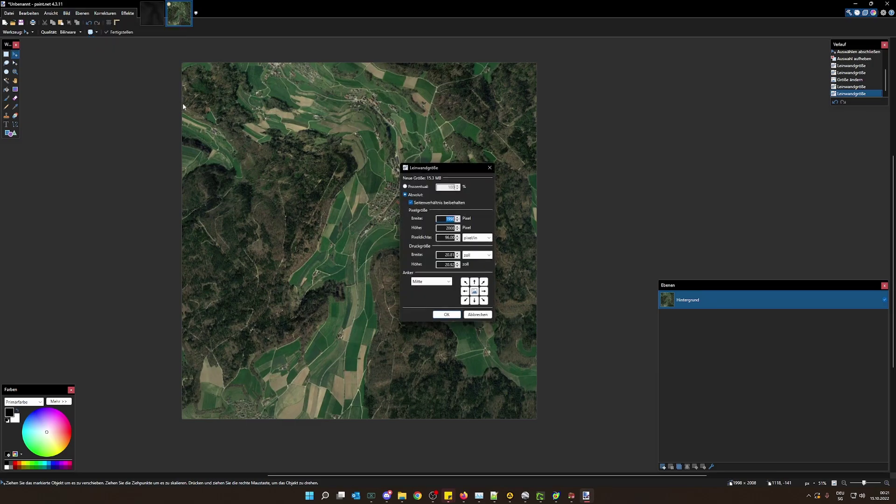
click(458, 221)
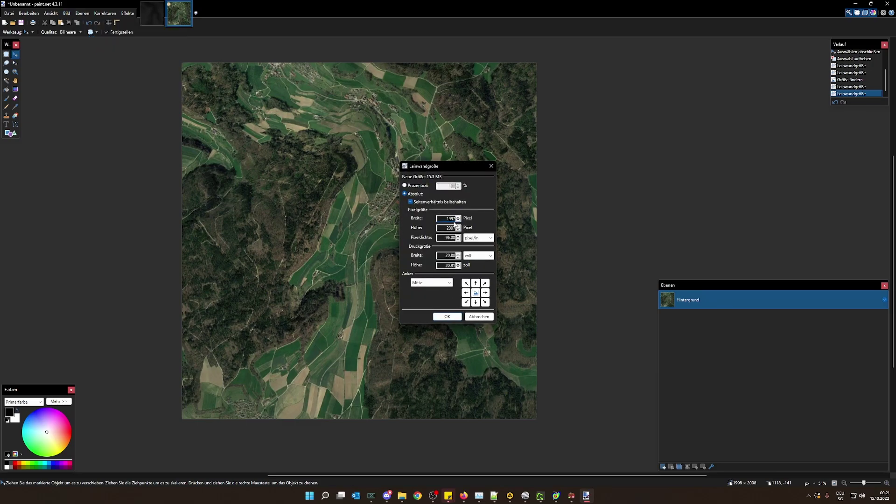
click(449, 316)
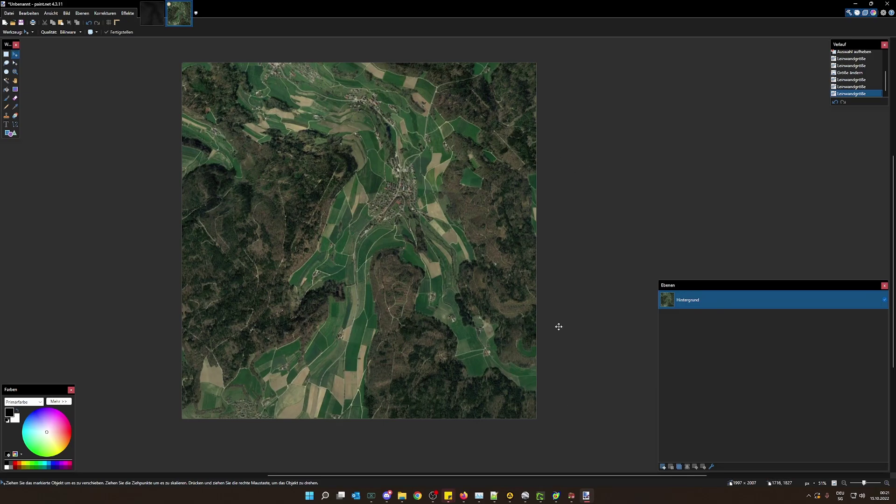
- Resize the satellite image to 2048 × 2048 pixels without keeping the aspect ratio
click(67, 14)
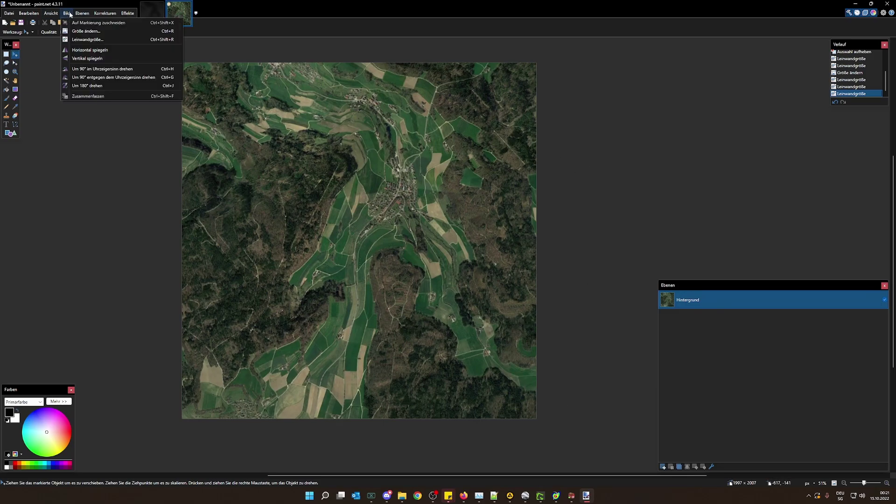
click(84, 31)
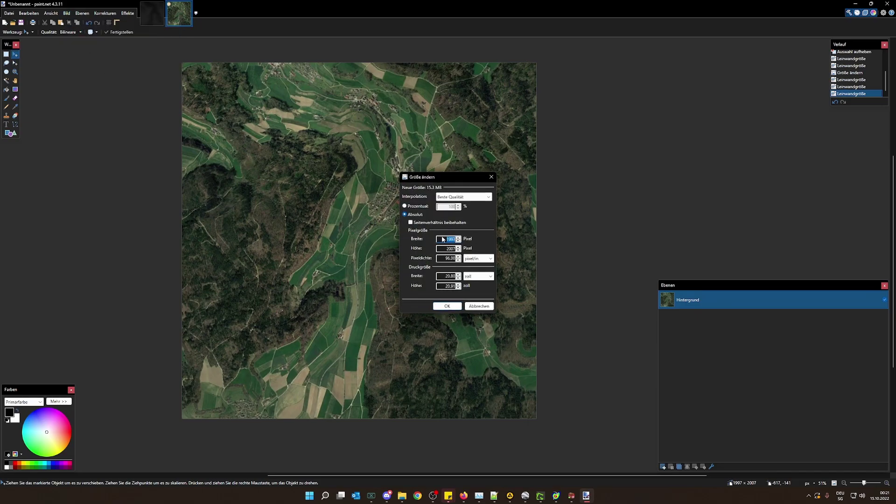
text(2048)
click(411, 223)
key(Tab)
text(2048)
click(447, 307)
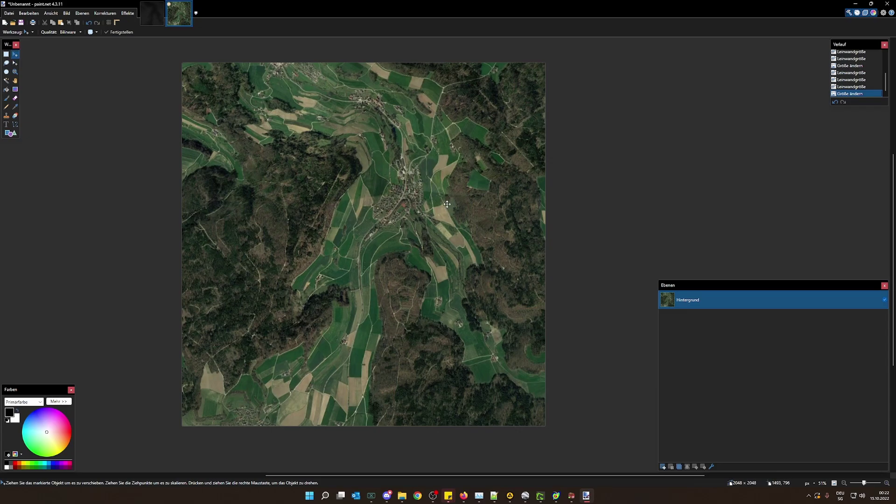
- Save the satellite image on the desktop as the PNG file map, accepting the 8-bit save settings
click(9, 13)
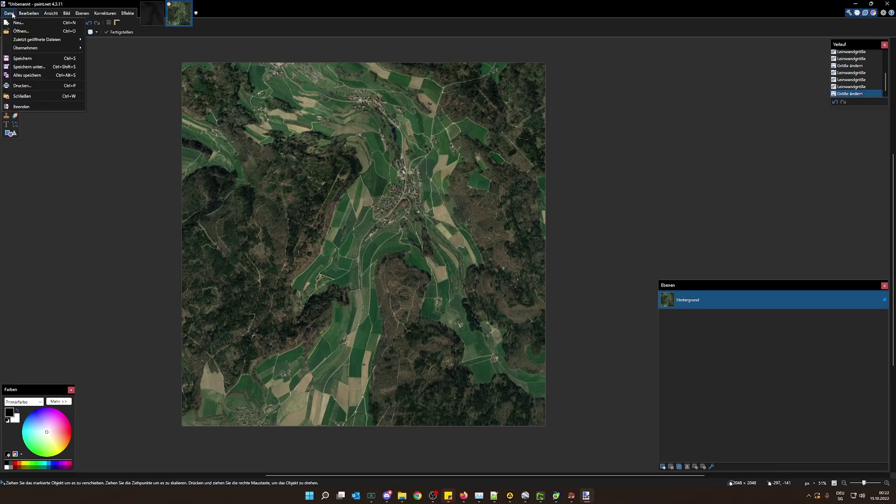
click(40, 68)
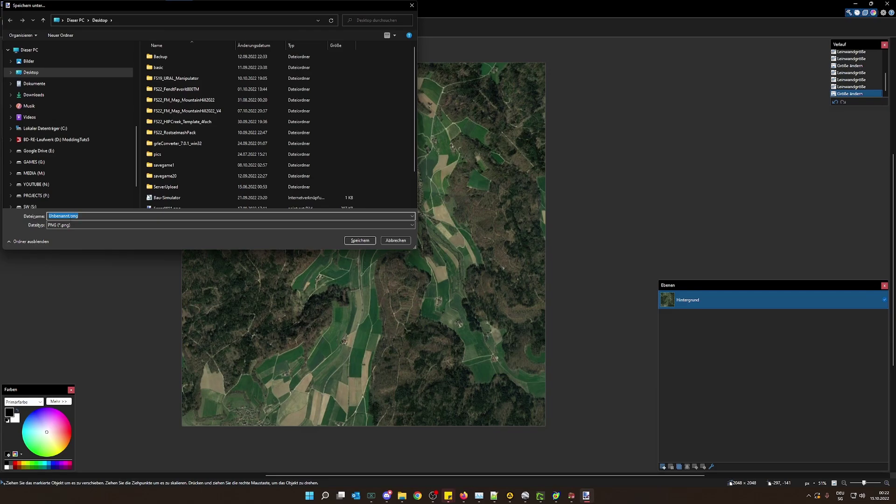
click(66, 216)
double_click(66, 216)
text(map)
click(355, 240)
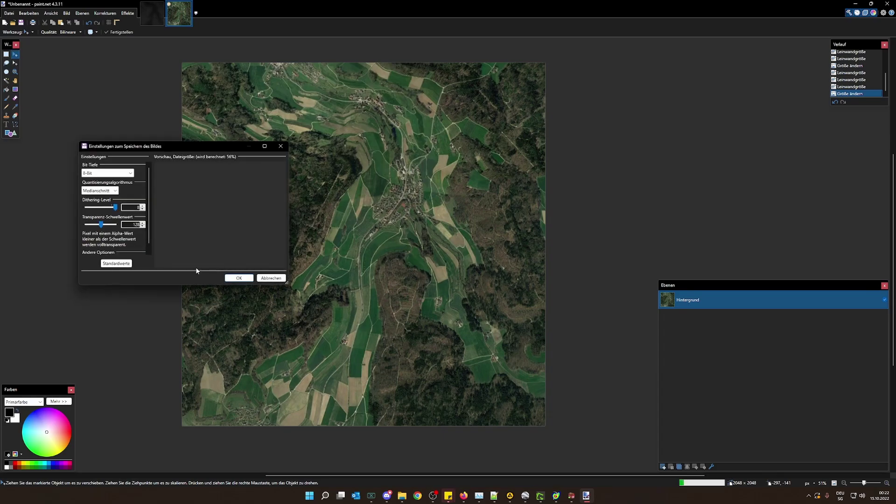
click(239, 278)
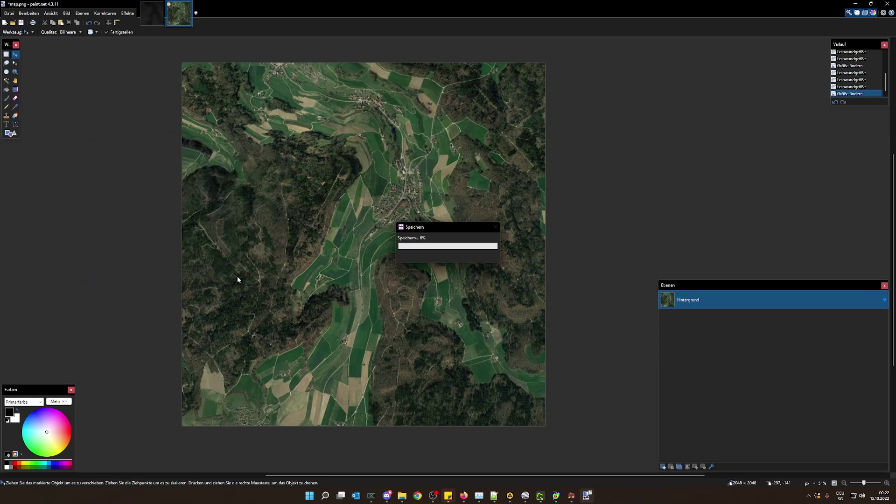
- Save the image also as map.dds in DirectDraw Surface format, using BC1 (Linear, DXT1) with mip maps
click(9, 13)
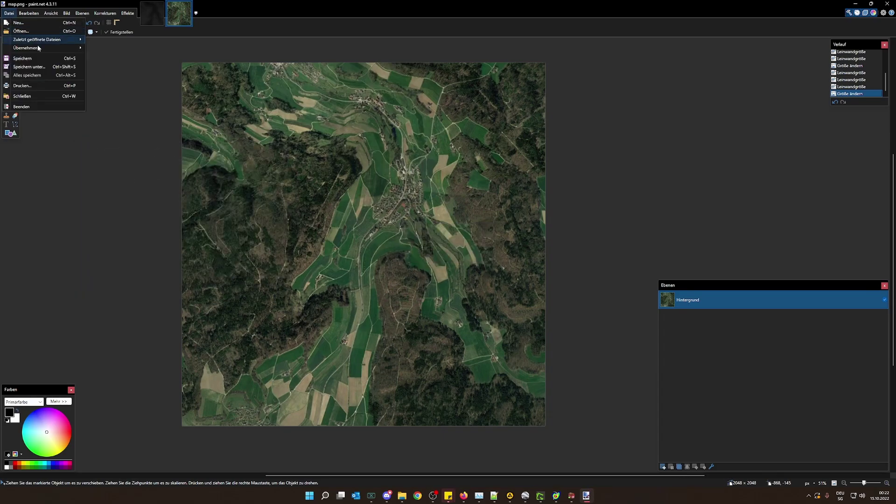
click(48, 65)
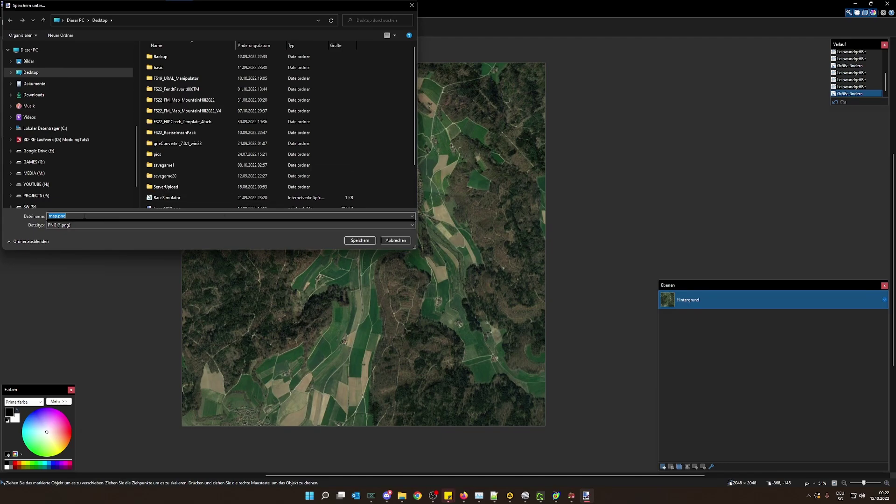
click(73, 225)
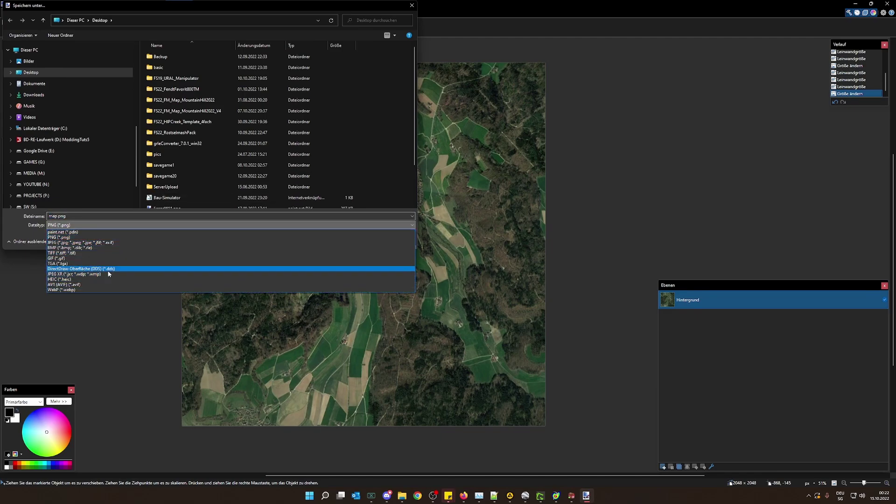
click(90, 269)
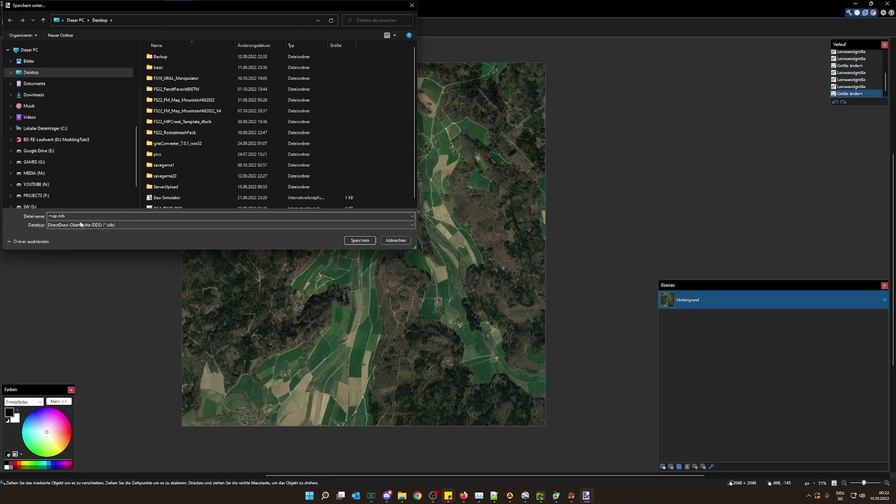
click(364, 241)
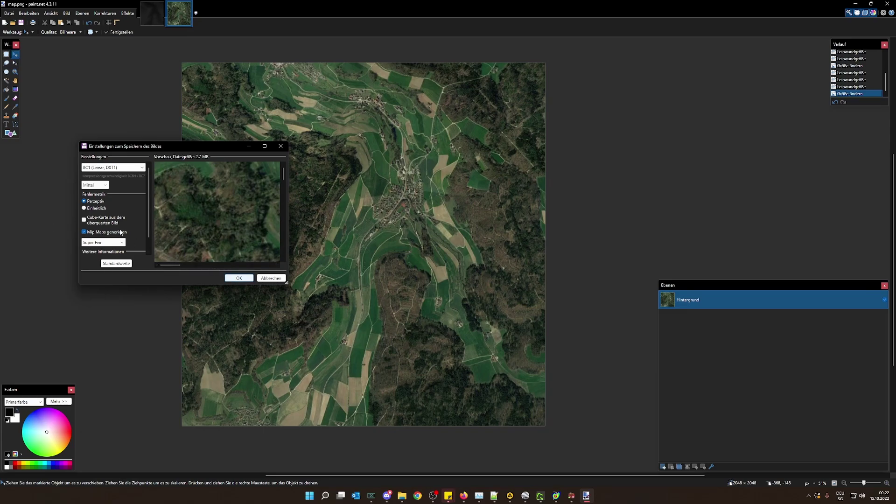
click(239, 279)
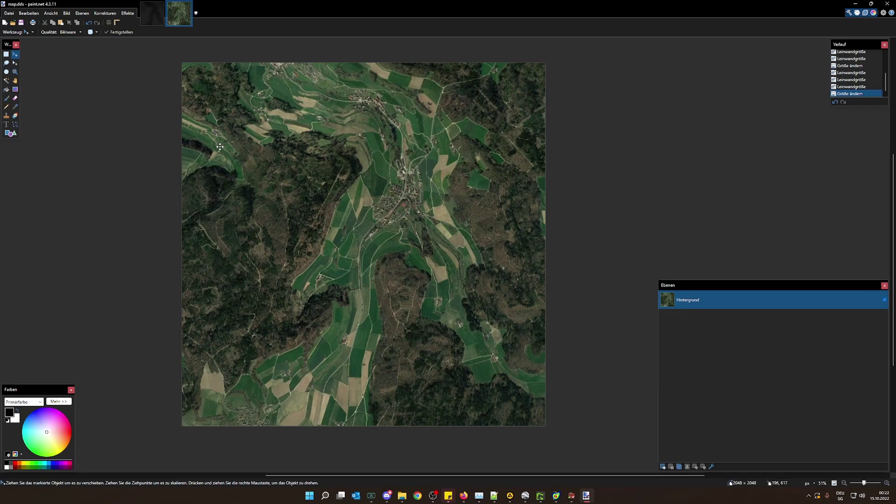
- Minimise the image editor and line up map.dds, the paint.net shortcut and map.png beside the other desktop icons
click(855, 4)
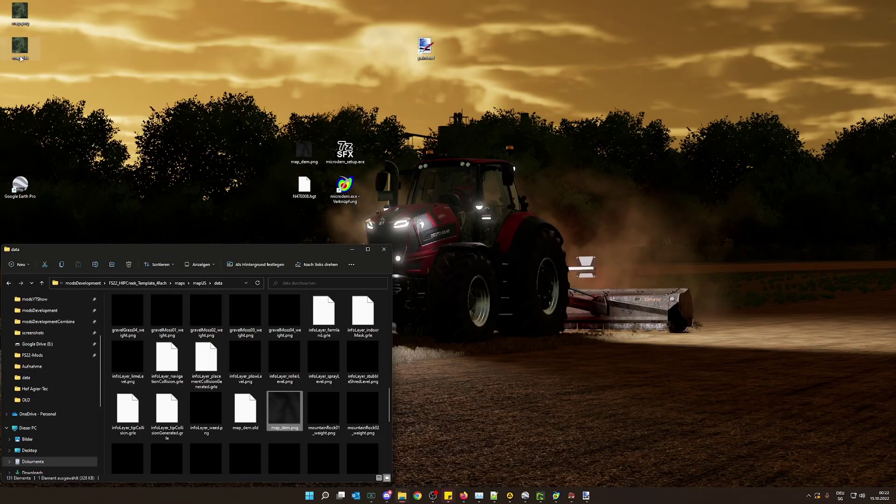
mouse_move(21, 59)
mouse_down()
mouse_move(409, 161)
mouse_move(456, 84)
mouse_move(428, 87)
mouse_move(488, 161)
mouse_move(509, 153)
mouse_up()
mouse_move(426, 46)
mouse_down()
mouse_move(454, 174)
mouse_move(476, 159)
mouse_up()
drag(20, 11, 580, 122)
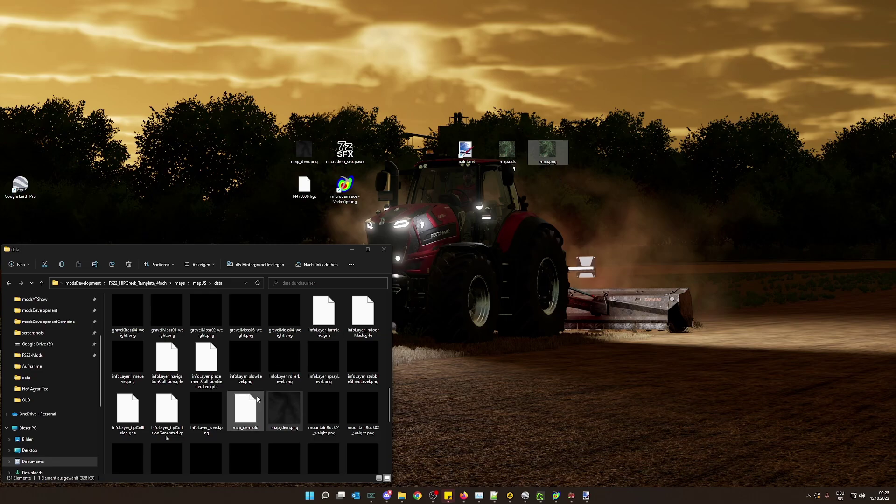
- Go up from the template's data folder to its mapUS folder
scroll(257, 396, up, 8)
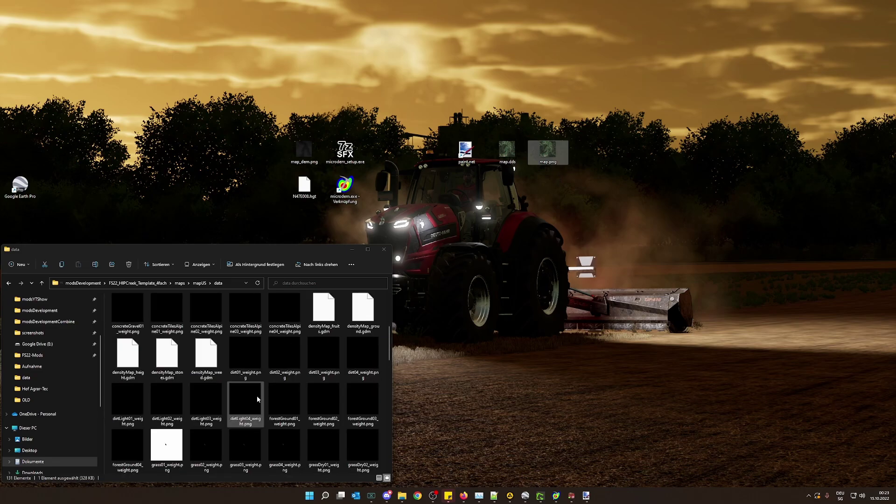
click(245, 384)
key(alt+Up)
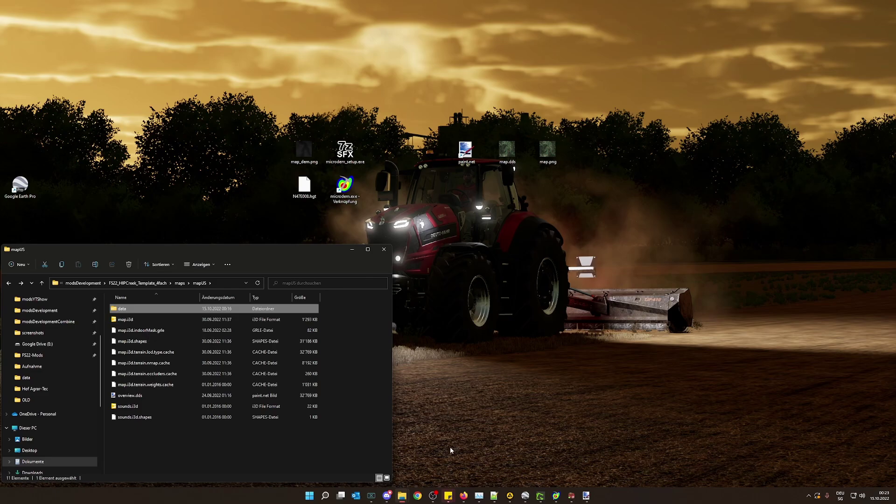
- Switch to Firefox to look at the GIANTS Editor downloads on the GIANTS Developer Network page, and minimise it again
click(463, 496)
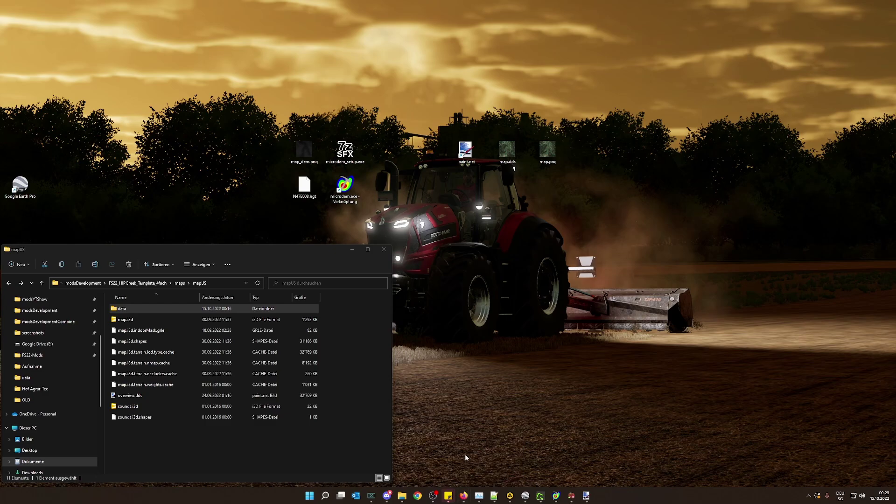
click(489, 460)
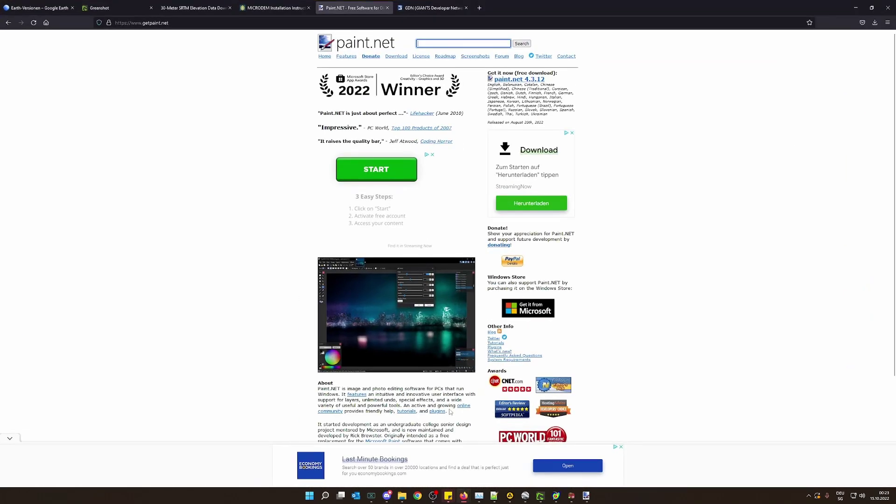
click(430, 9)
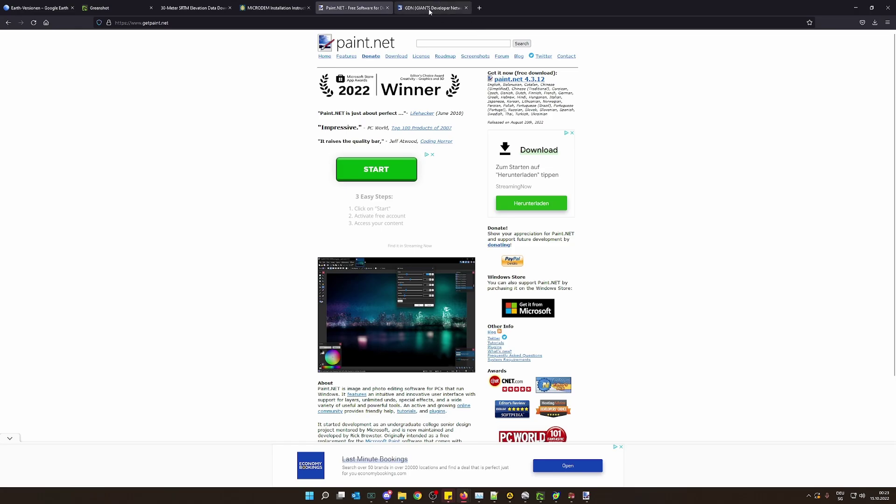
click(429, 10)
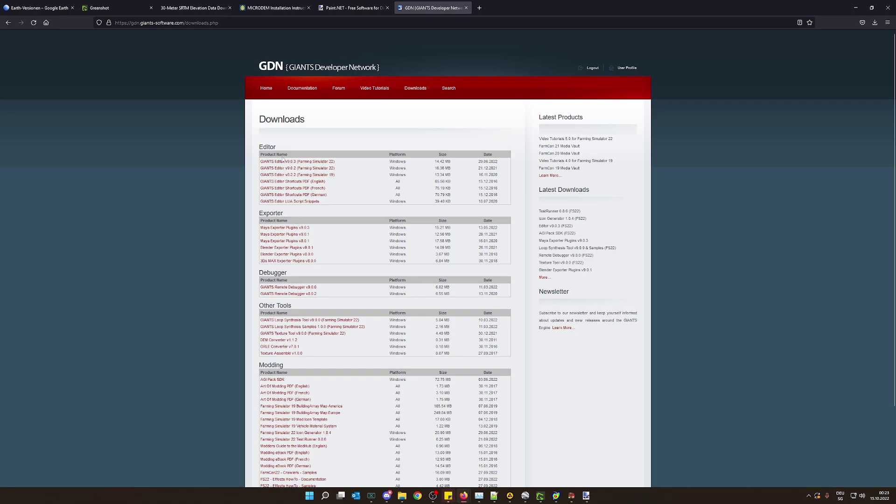
click(855, 9)
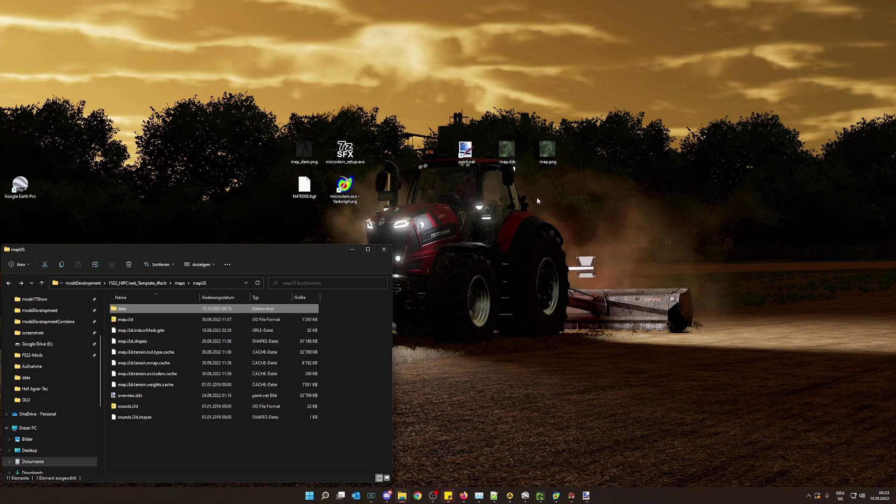
- Open map.i3d from the mapUS folder in GIANTS Editor and inspect the terrain around the floating rocks
double_click(125, 320)
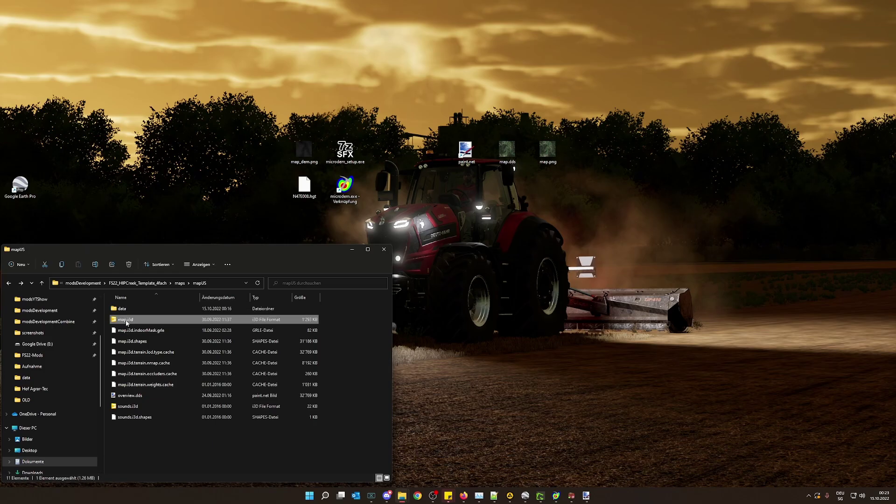
click(422, 291)
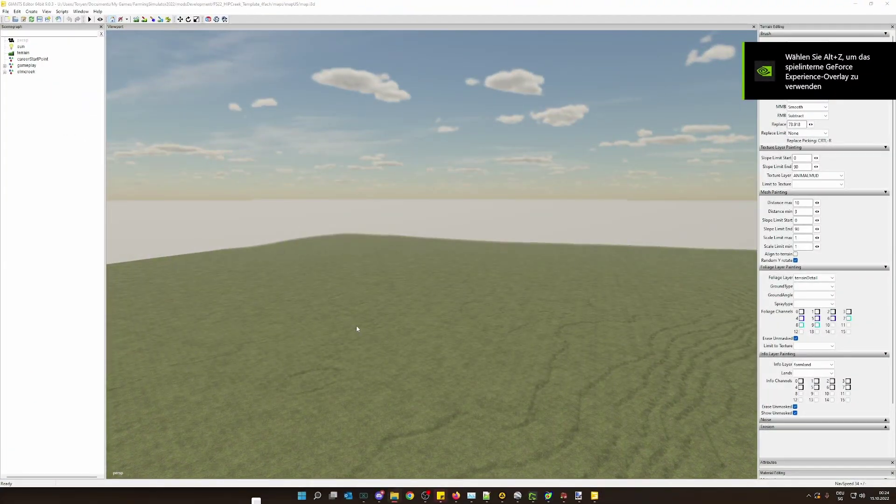
right_drag(356, 327, 438, 361)
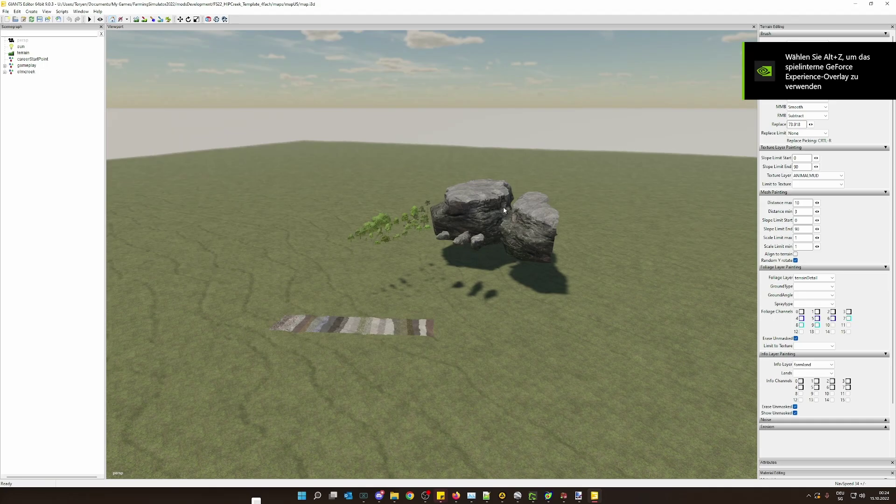
right_drag(388, 387, 431, 275)
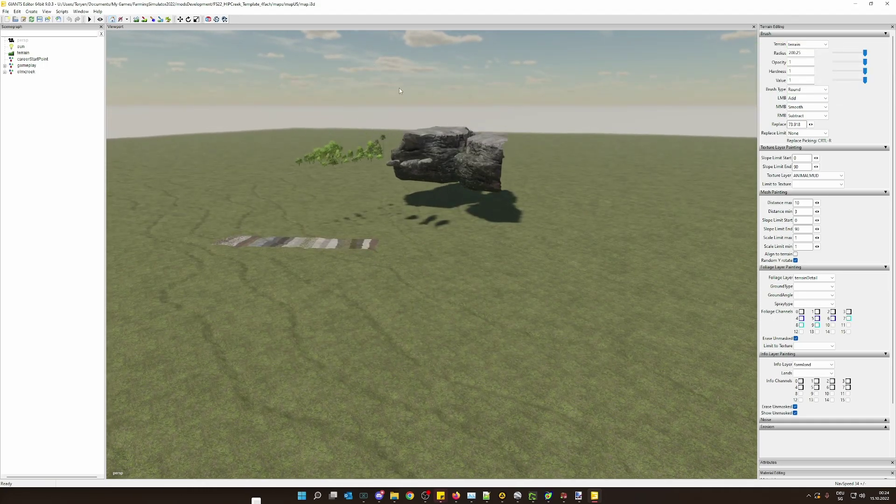
- Check the terrain from another angle and close GIANTS Editor without saving the map changes
right_drag(418, 152, 497, 260)
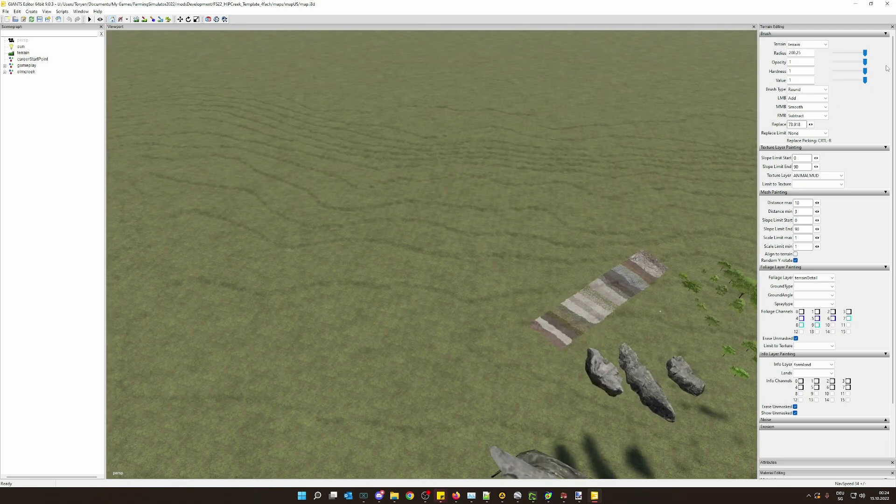
click(885, 6)
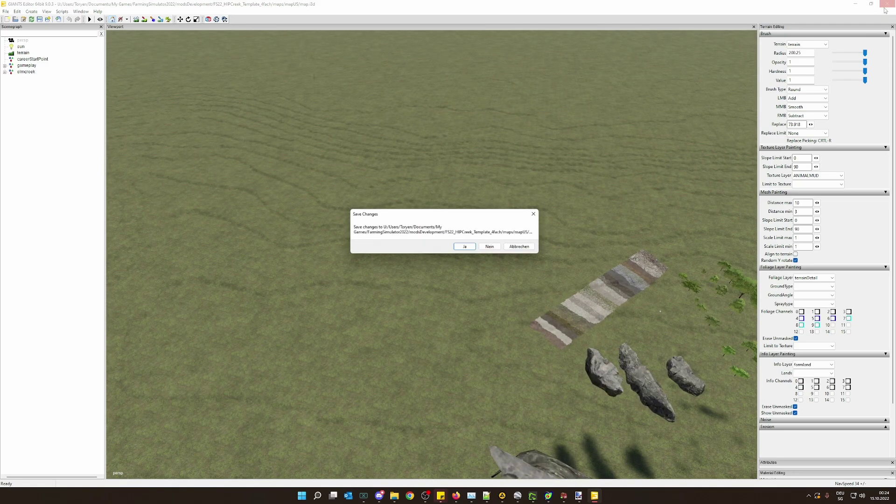
click(497, 248)
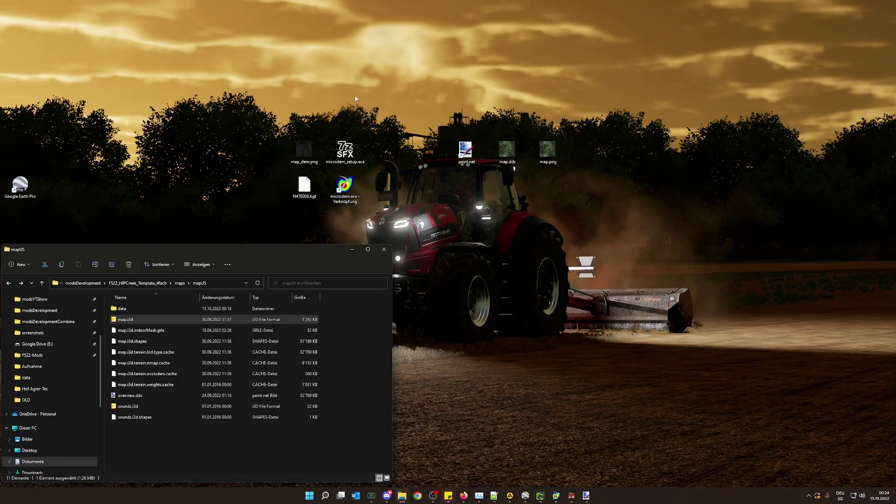
- Switch to paint.net with the map_dem.png height map on screen
mouse_move(585, 496)
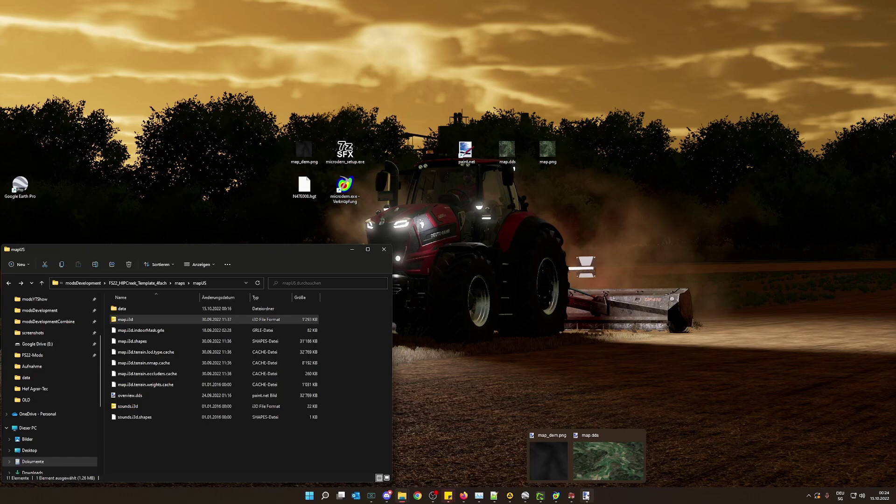
click(586, 495)
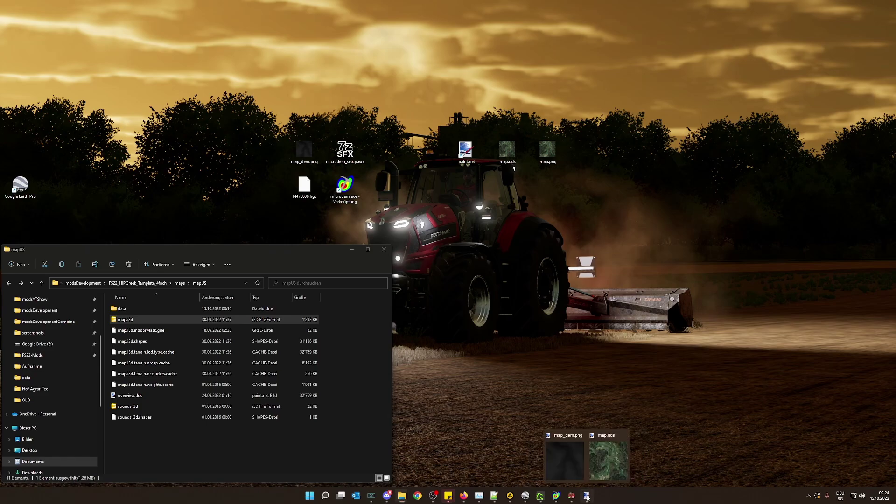
click(562, 459)
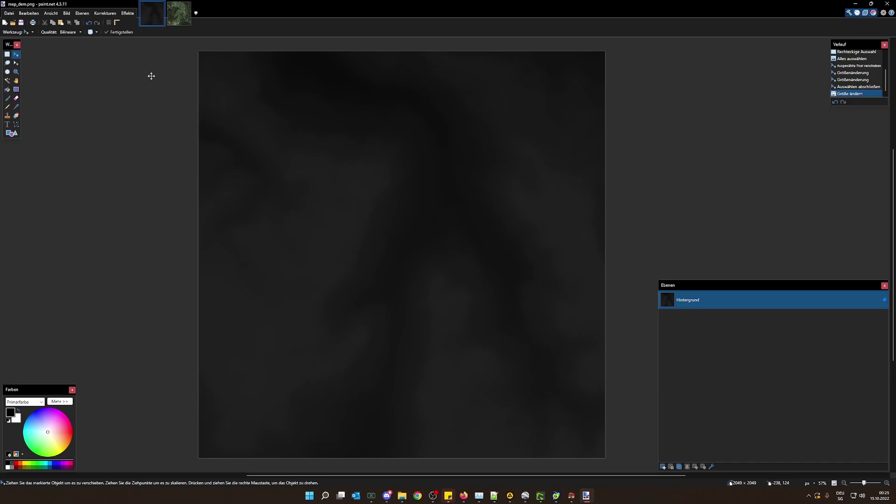
- Apply a Brightness/Contrast correction to the height map with brightness 93 and contrast 87
click(108, 15)
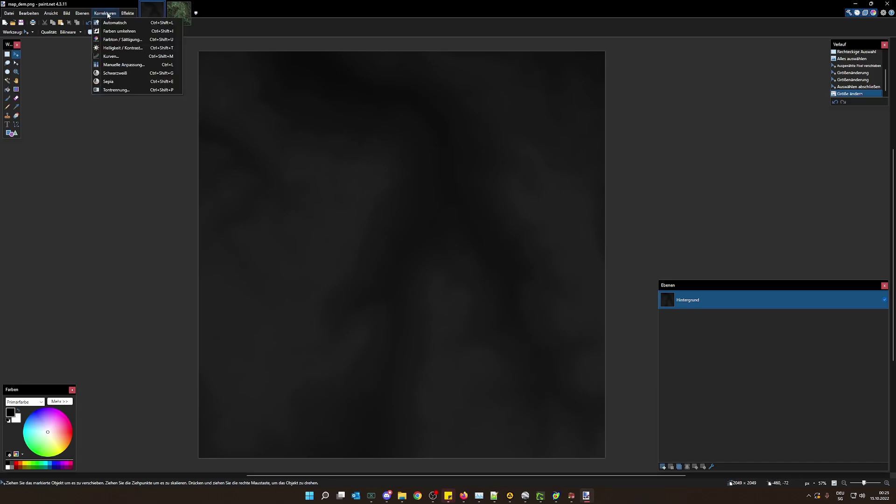
click(135, 48)
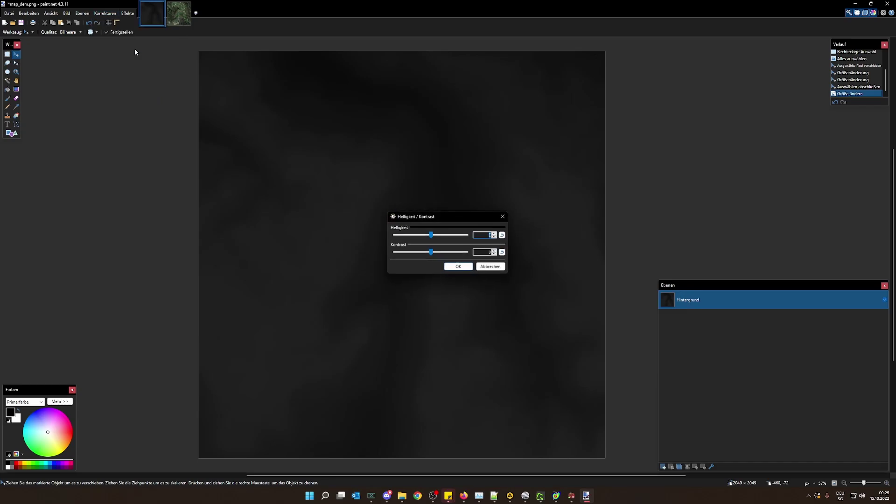
drag(447, 222, 677, 158)
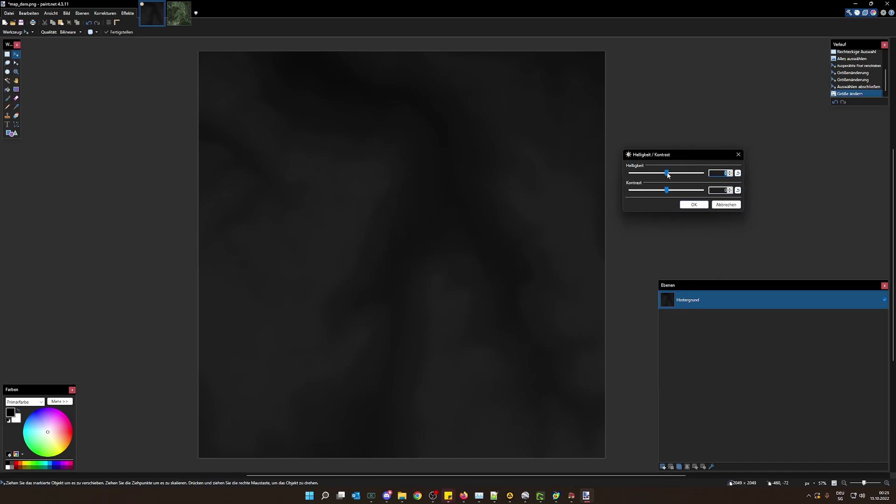
drag(668, 174, 698, 194)
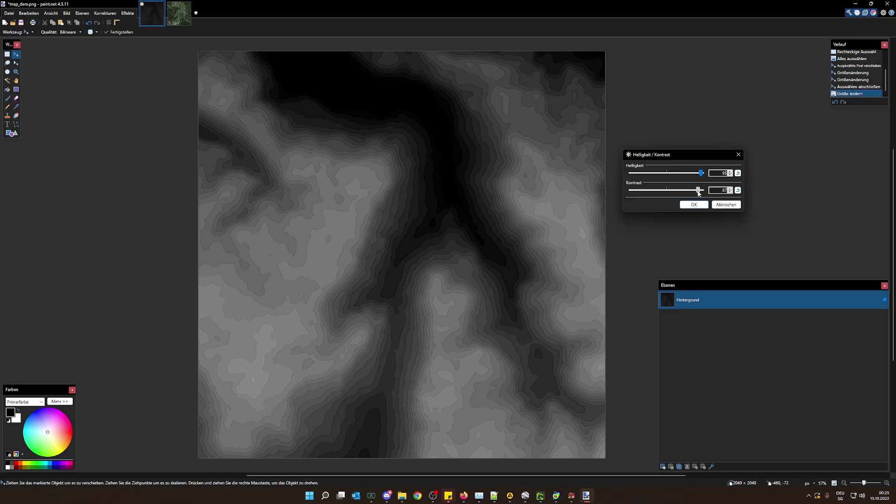
drag(698, 193, 700, 194)
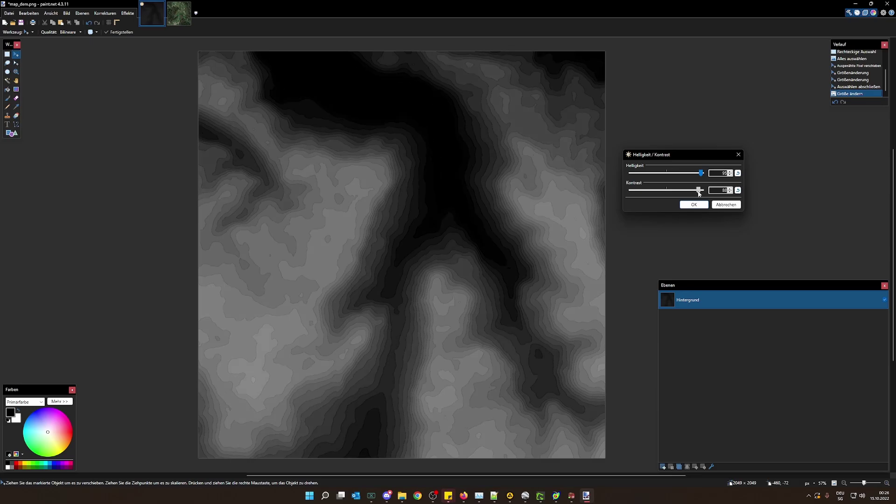
click(730, 192)
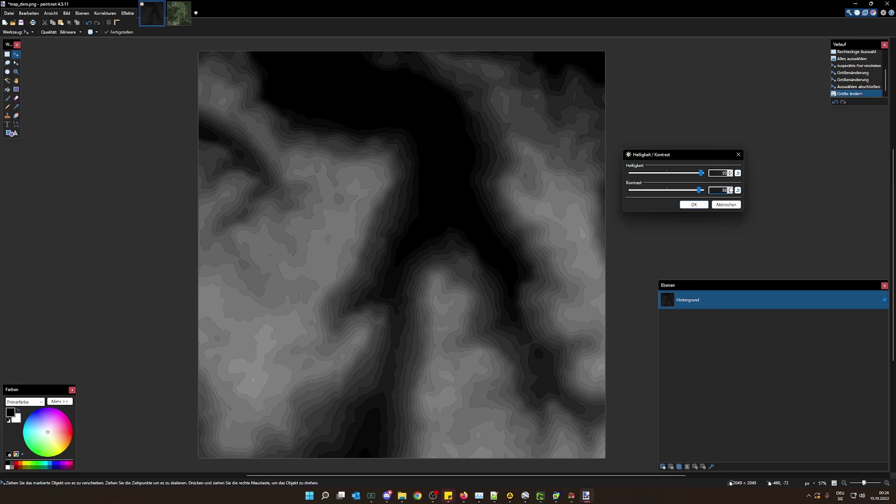
click(730, 175)
click(730, 175)
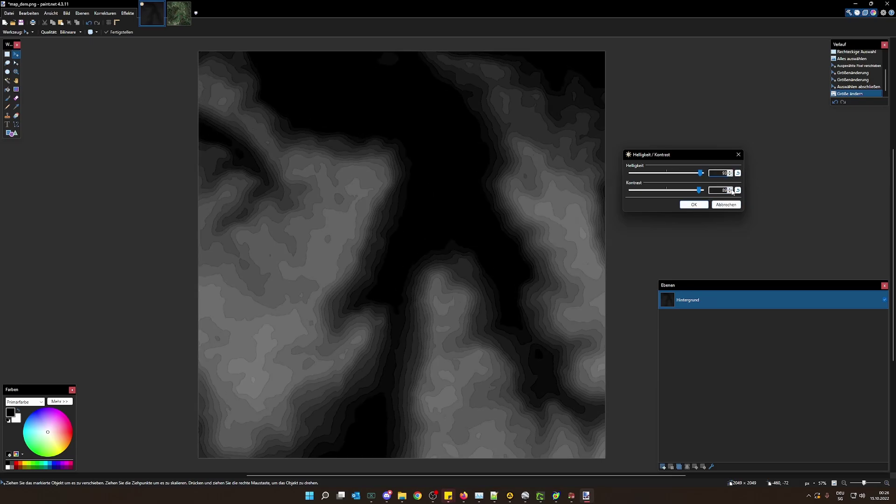
click(730, 188)
click(731, 193)
click(731, 193)
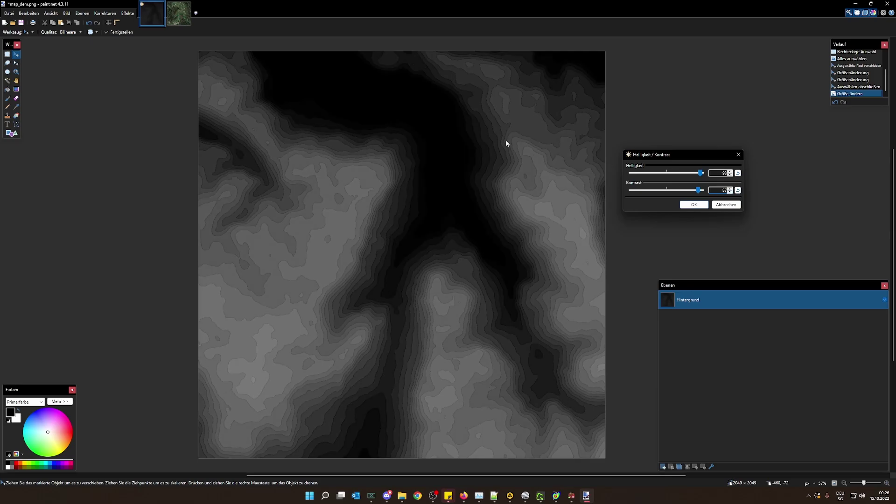
click(689, 205)
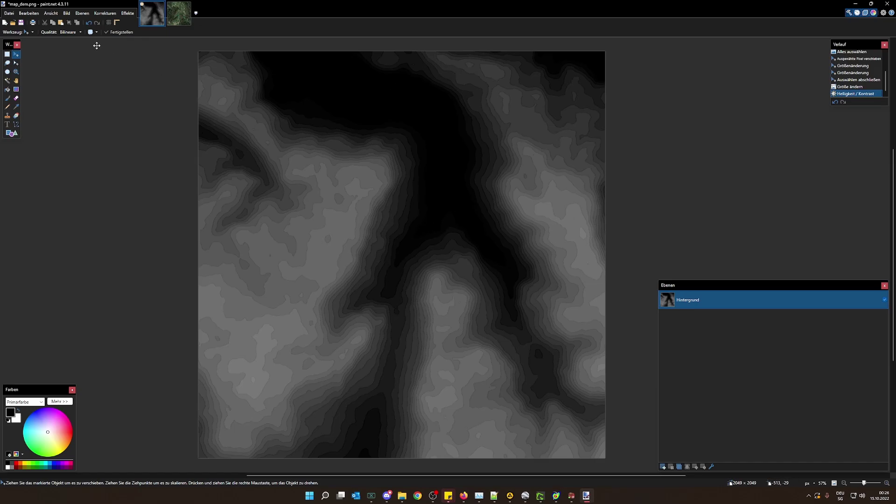
- Save the height map over map_dem.png on the desktop as an 8-bit PNG and minimise paint.net
click(9, 13)
click(43, 68)
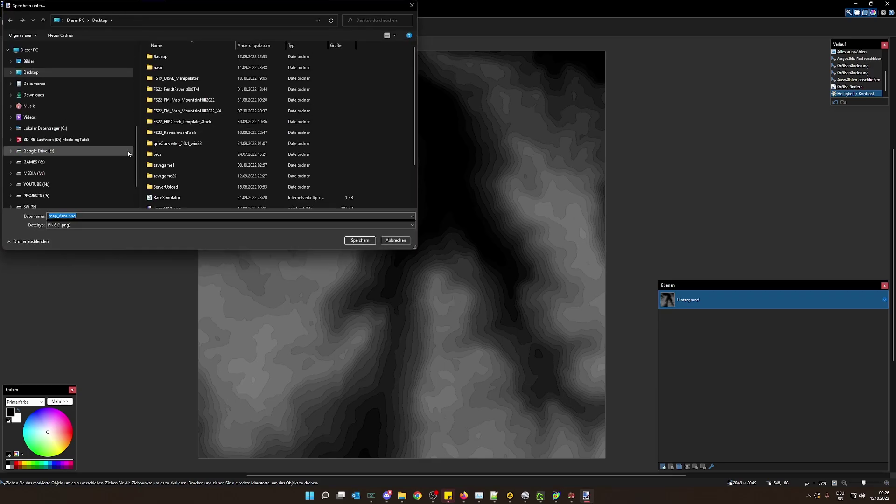
click(360, 240)
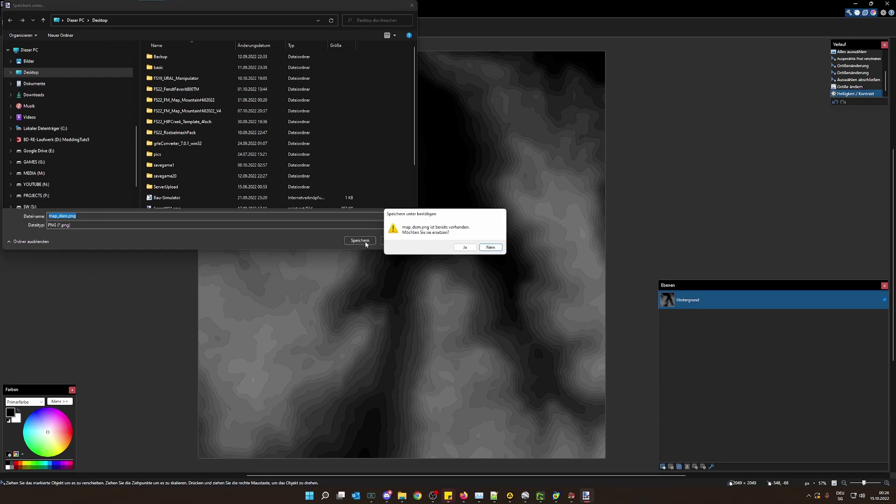
click(471, 248)
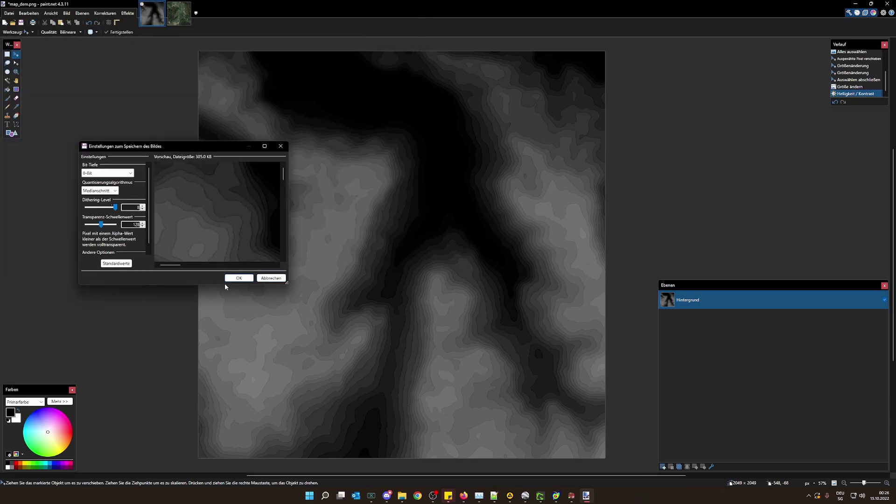
click(240, 276)
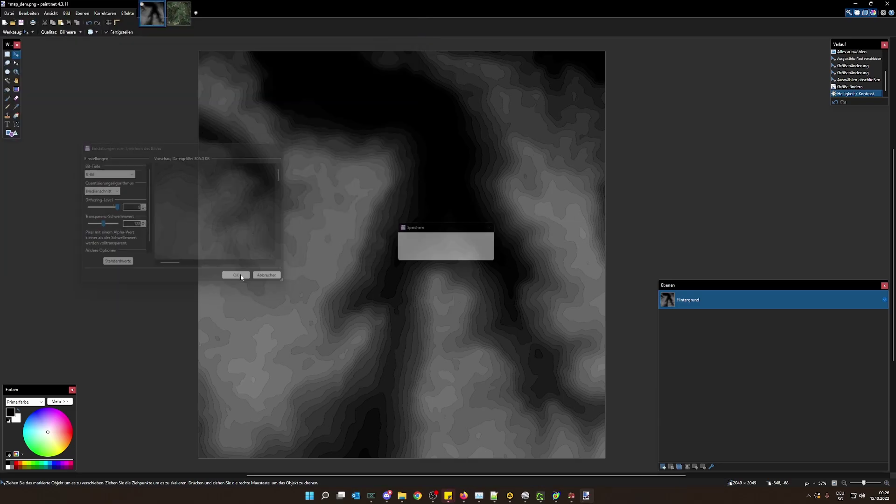
click(856, 4)
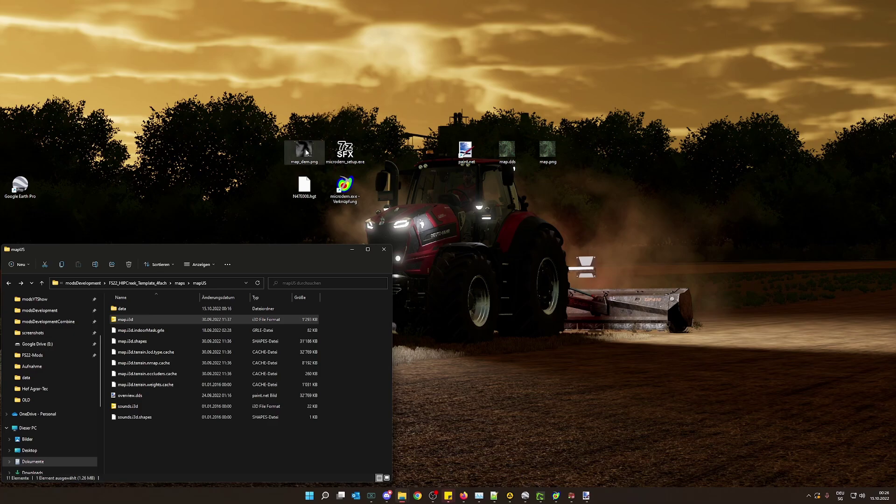
- Rename map_dem.png in the mapUS data folder to map_dem.old2, accepting the extension change
double_click(127, 308)
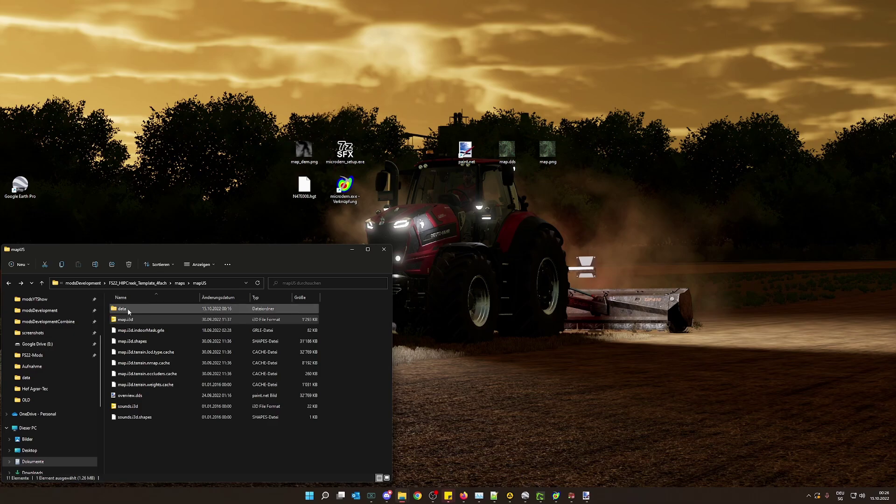
scroll(265, 406, down, 10)
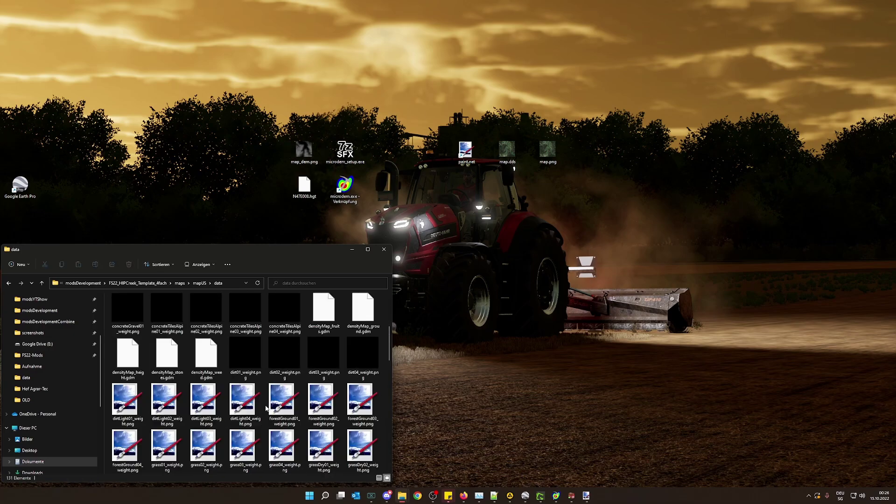
scroll(265, 406, down, 2)
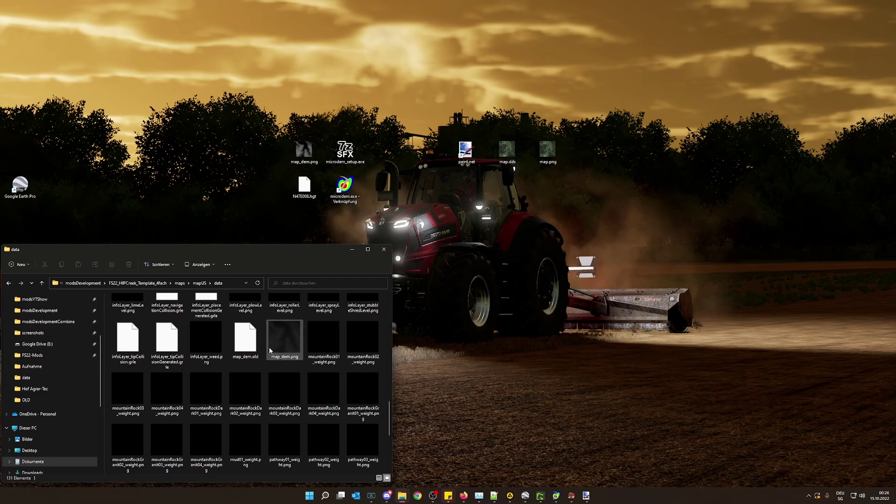
click(293, 358)
click(293, 358)
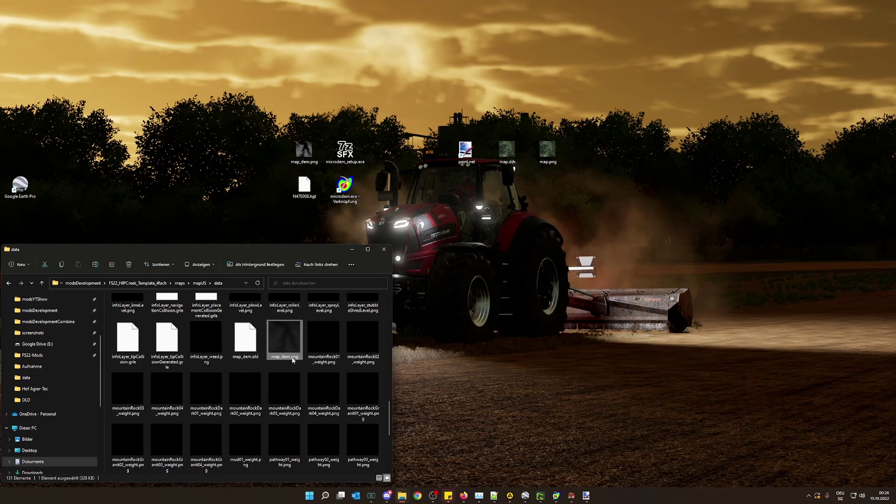
double_click(295, 357)
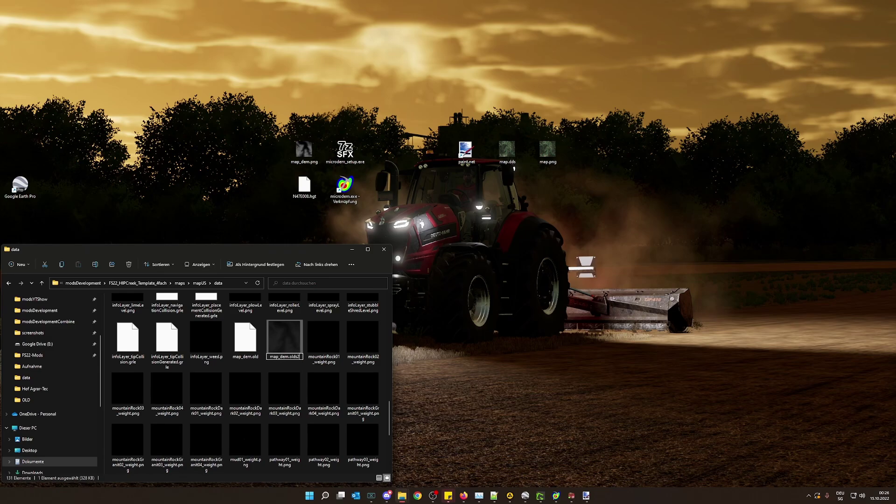
text(old2)
key(Return)
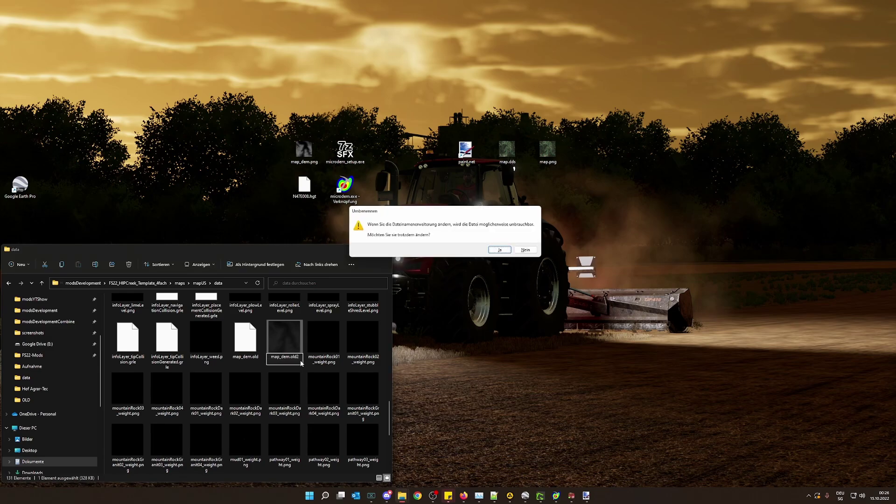
click(497, 249)
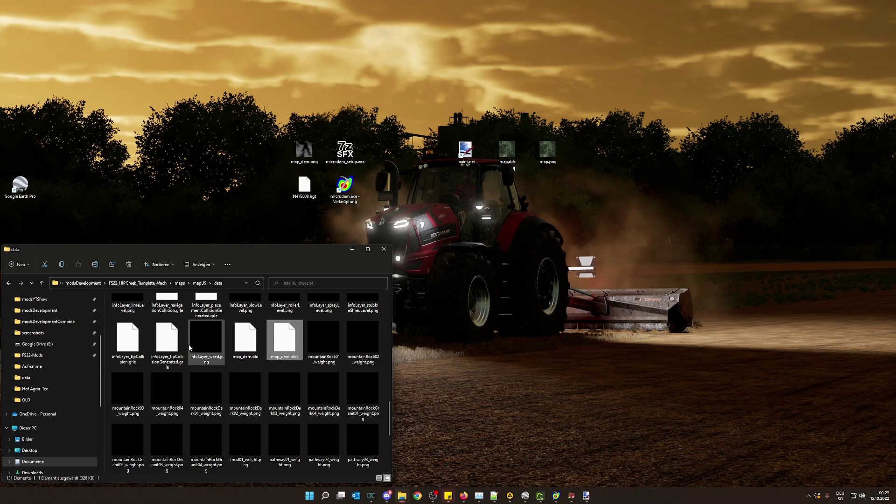
- Review the folder view options for the setting that hides extensions of known file types, and close the options
click(227, 265)
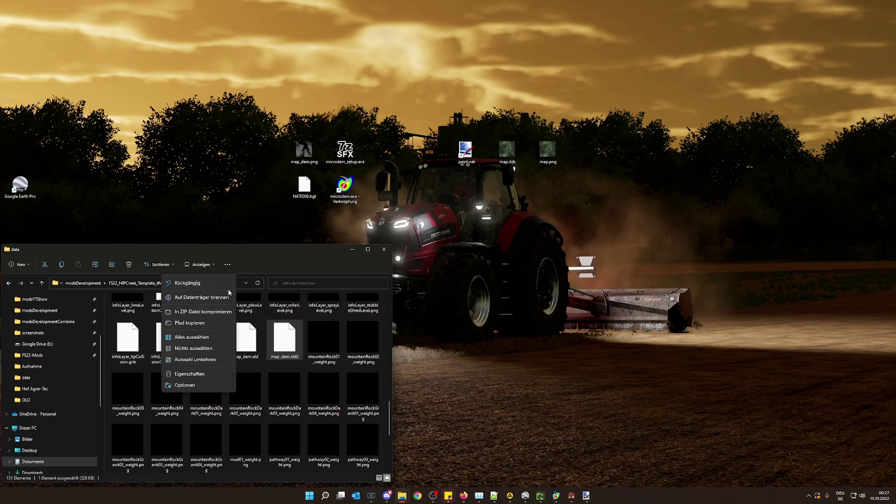
click(204, 374)
click(288, 477)
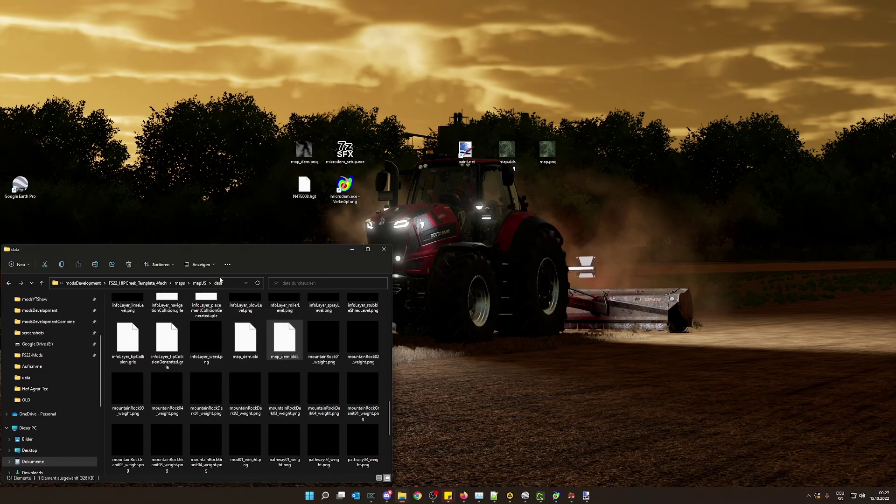
click(228, 264)
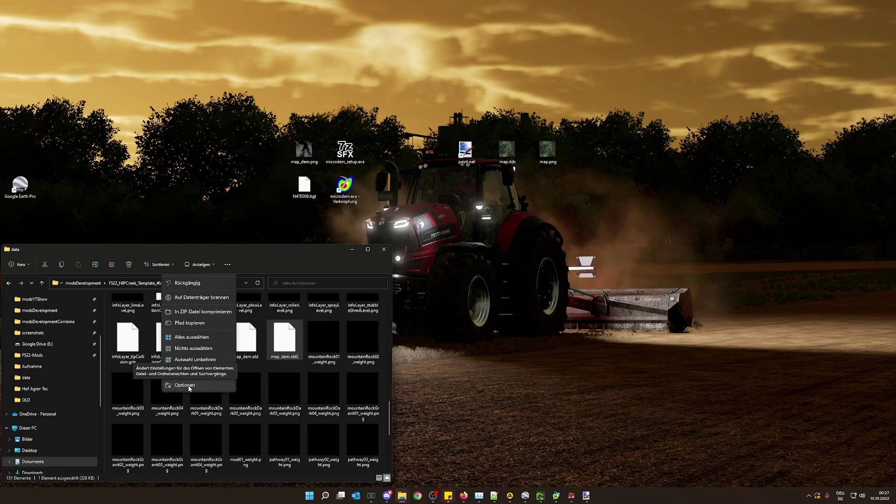
click(185, 385)
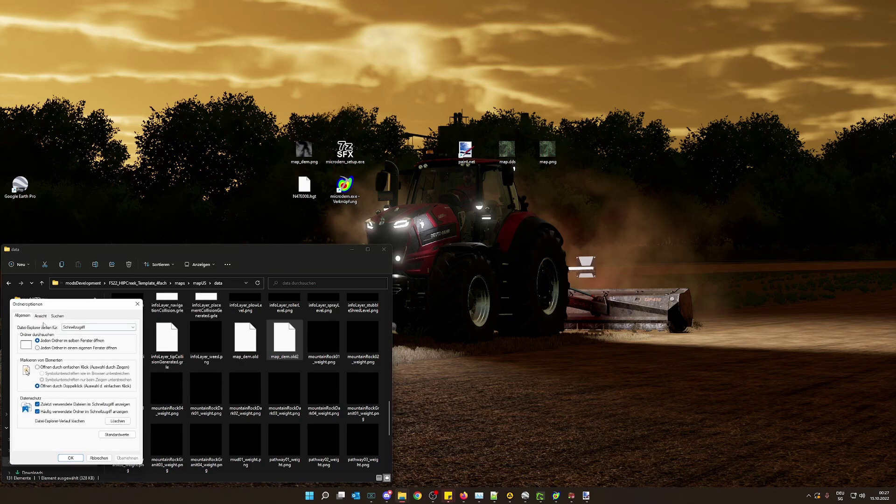
click(41, 317)
drag(70, 303, 272, 275)
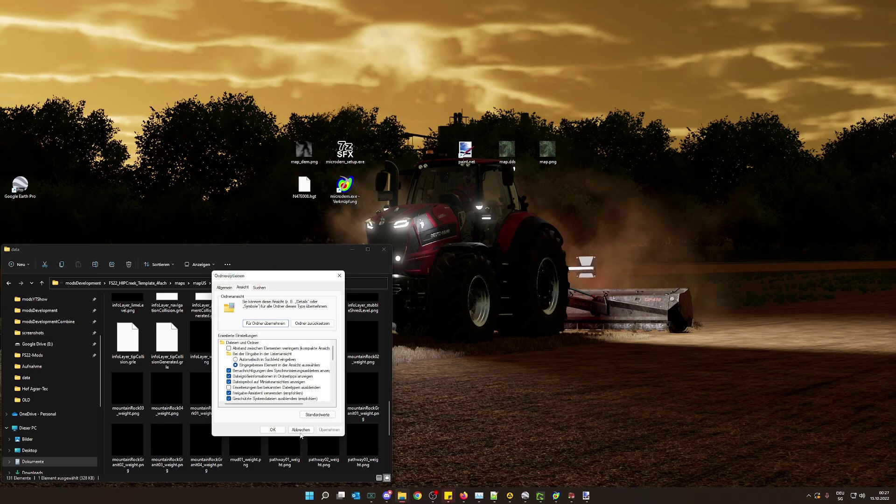
click(276, 431)
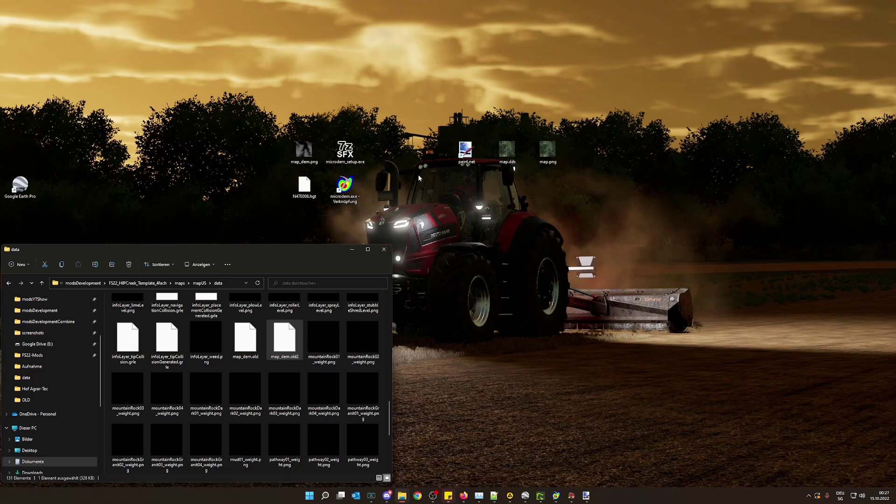
- Try to open map.i3d from the mapUS folder in GIANTS Editor version 9.0.3
key(alt+Up)
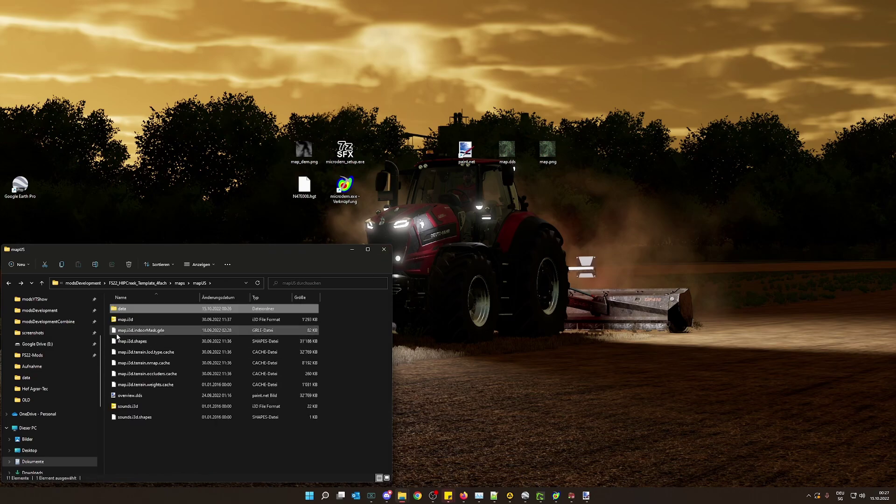
double_click(134, 321)
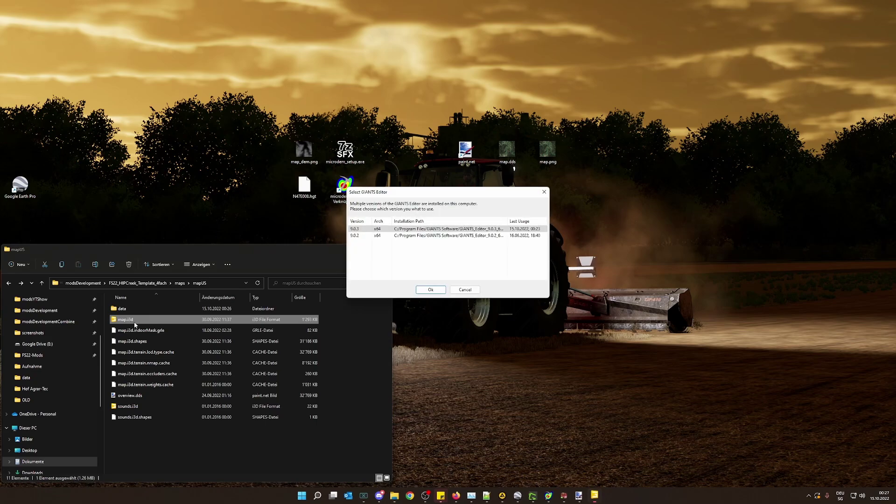
key(Return)
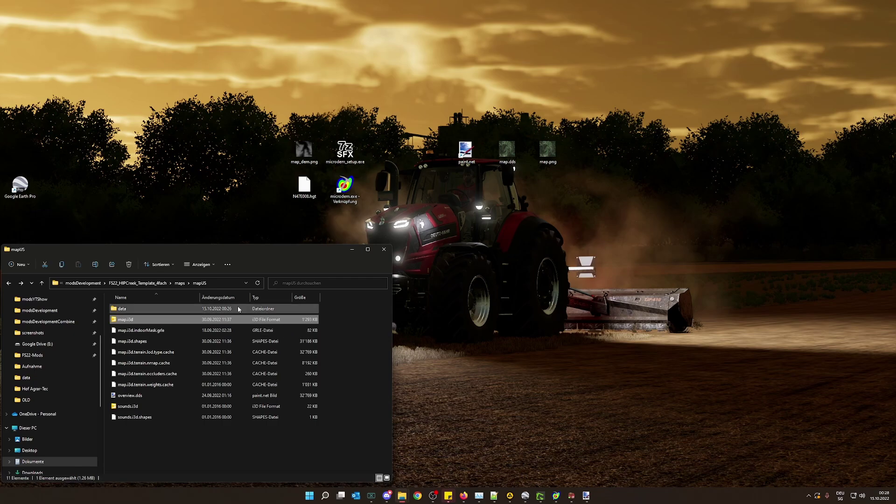
double_click(127, 320)
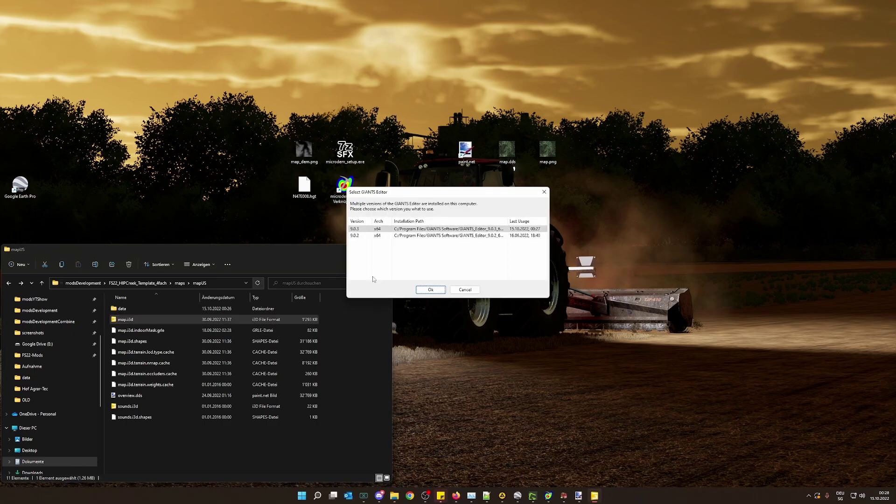
click(420, 290)
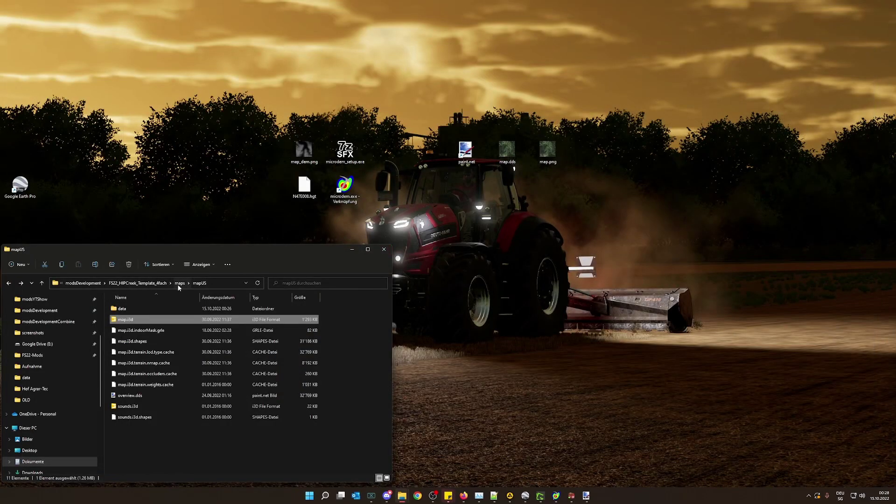
- Reopen the data folder under maps/mapUS and look through its files for the height map map_dem.png
click(179, 284)
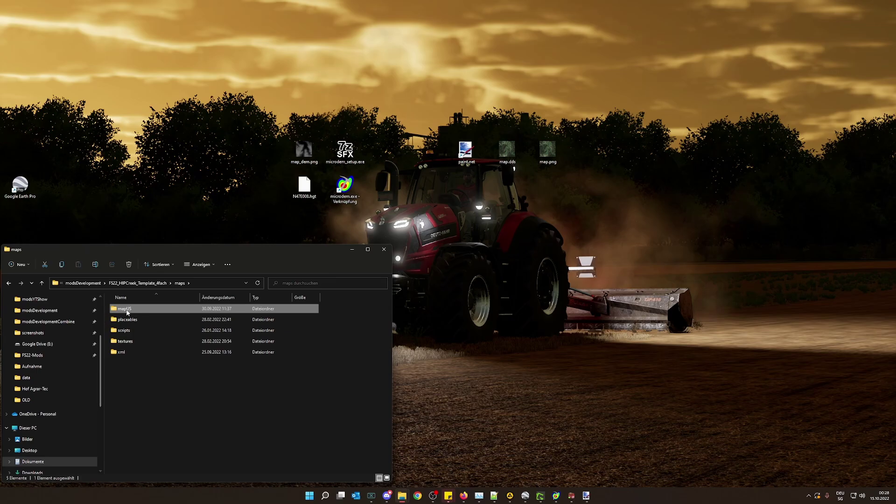
double_click(128, 310)
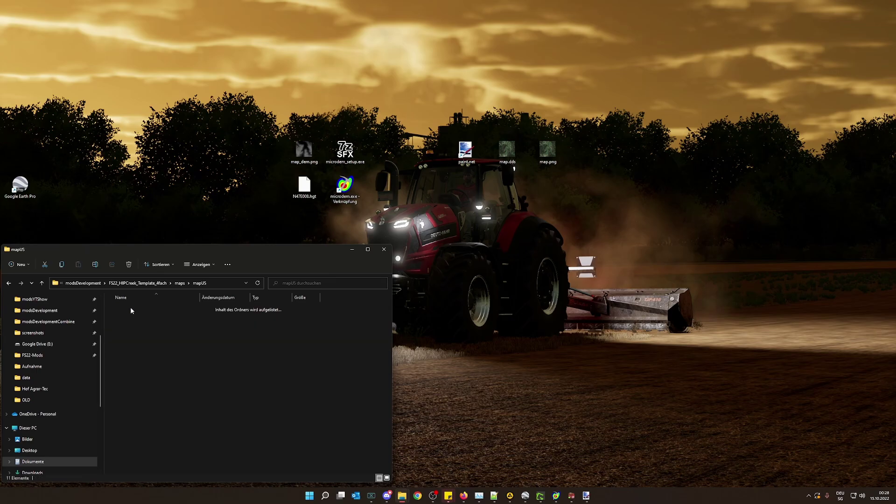
double_click(130, 306)
click(299, 385)
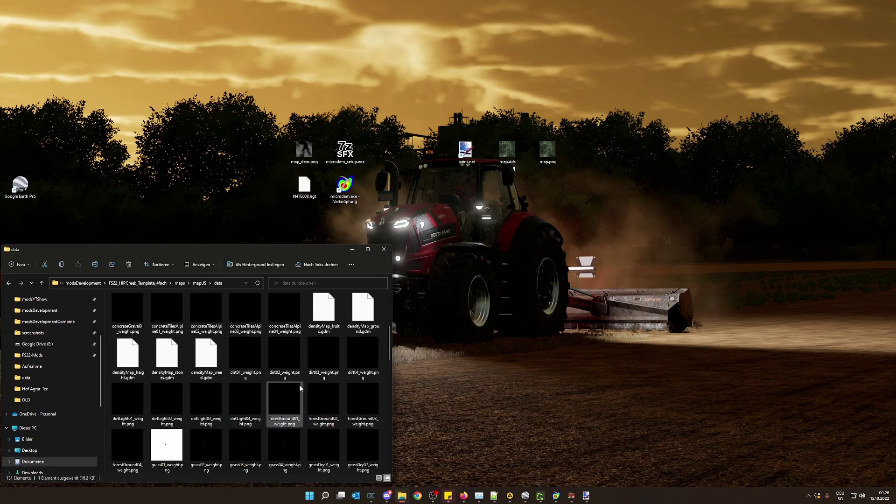
scroll(299, 384, down, 6)
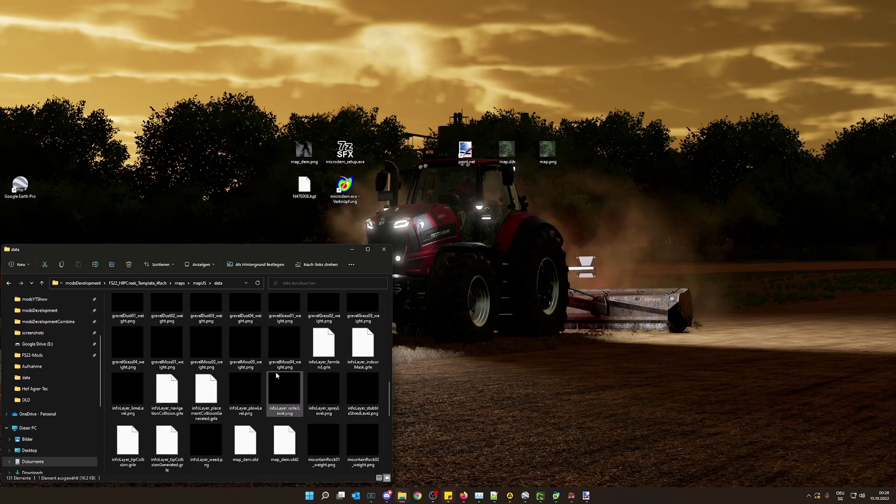
scroll(276, 374, down, 5)
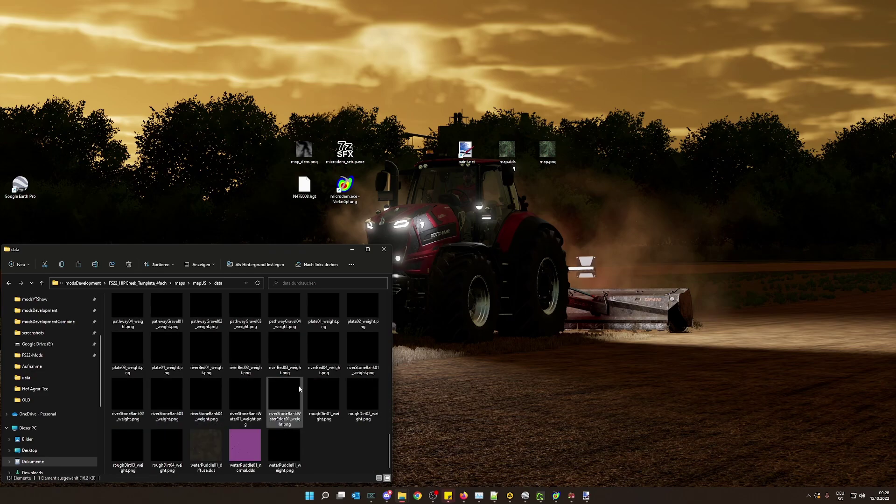
scroll(296, 387, up, 10)
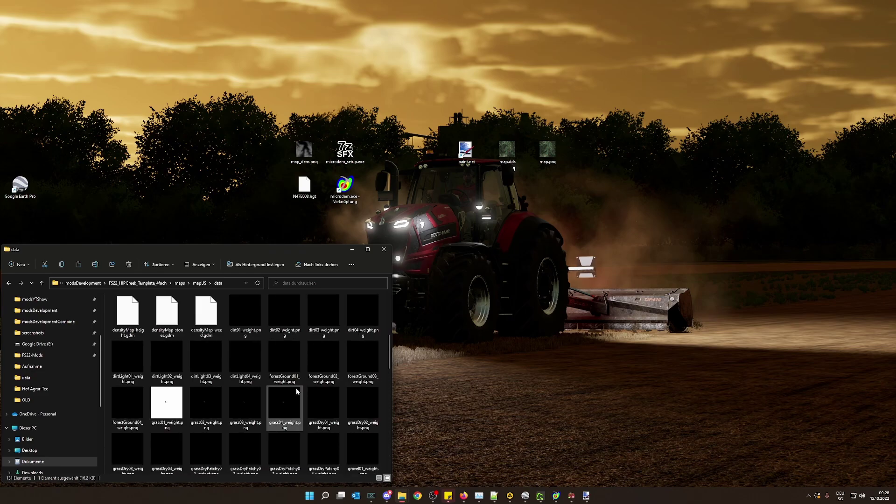
scroll(297, 391, up, 4)
scroll(296, 388, down, 5)
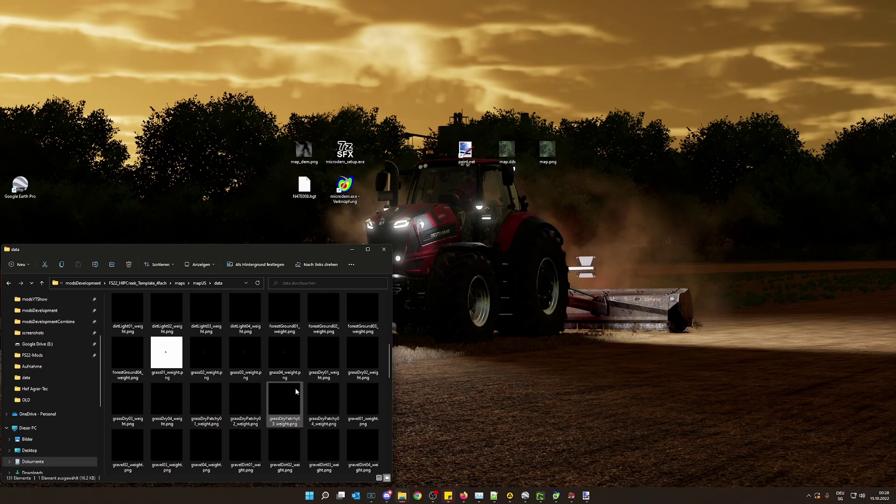
scroll(279, 401, down, 5)
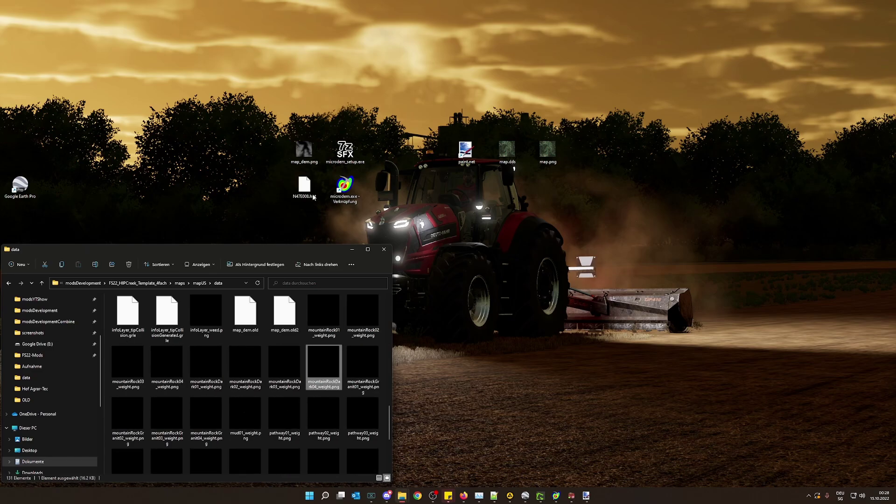
- Copy map_dem.png from the desktop into the mapUS data folder
click(298, 161)
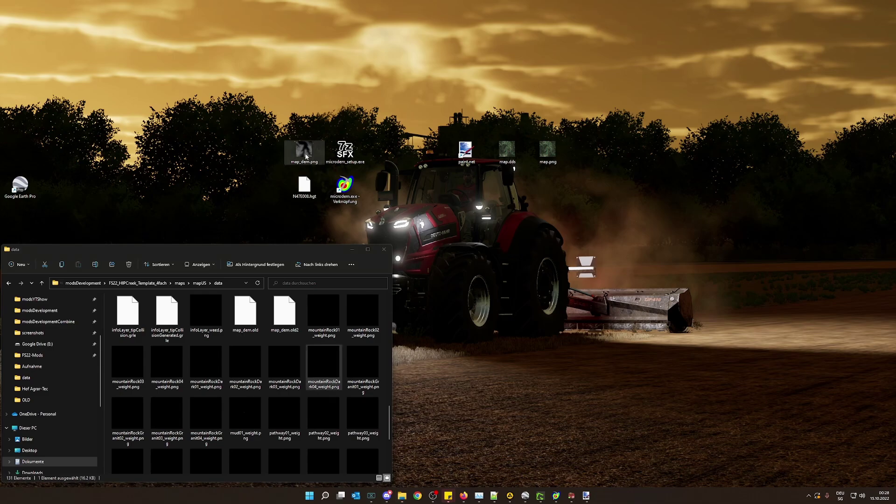
right_drag(305, 157, 309, 347)
click(332, 357)
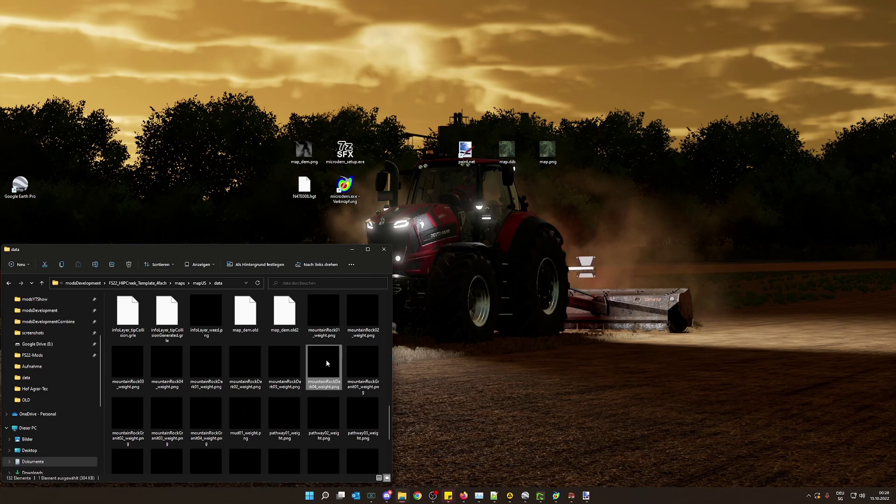
- Open map.i3d from the mapUS folder in GIANTS Editor 9.0.3 and inspect the terrain from several viewpoints
key(alt+Up)
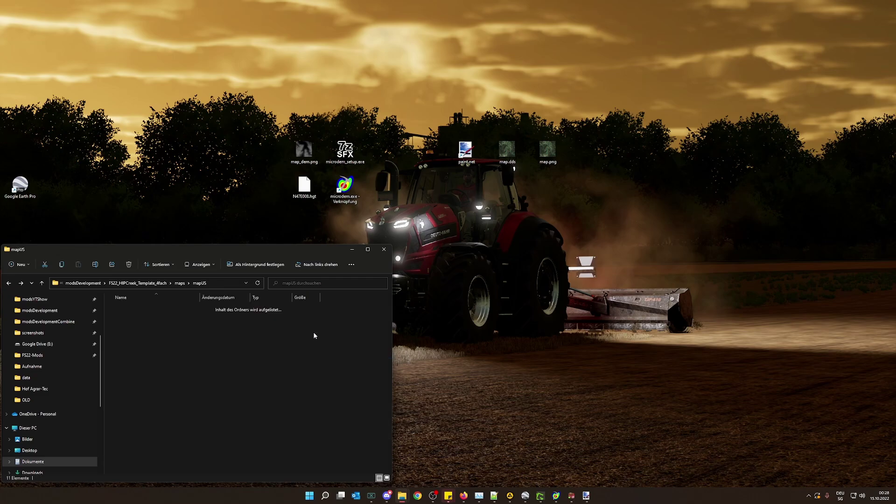
double_click(184, 321)
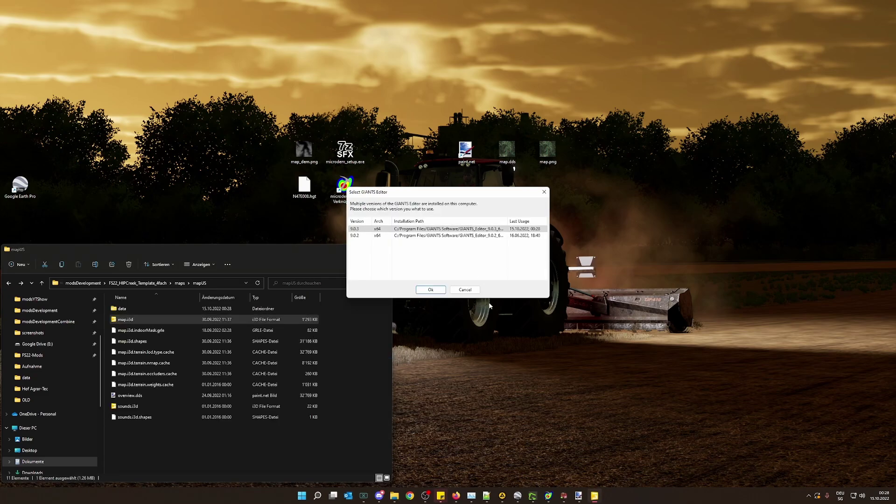
click(429, 290)
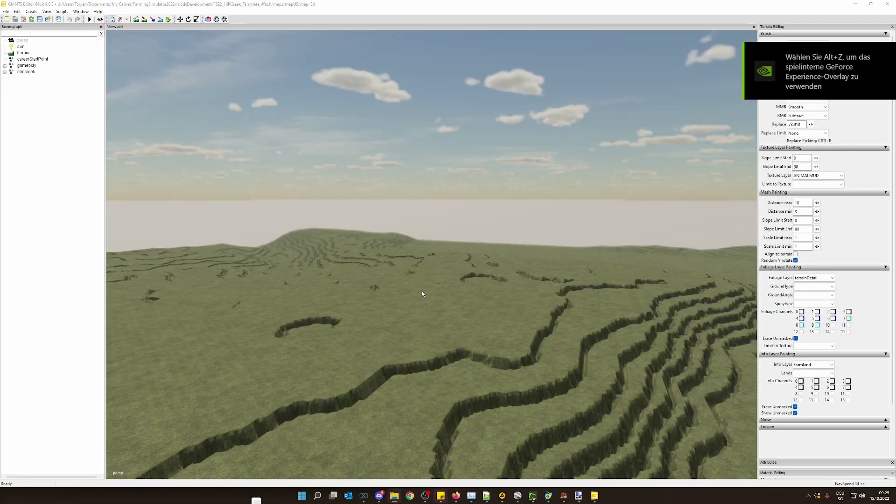
middle_drag(422, 294, 775, 447)
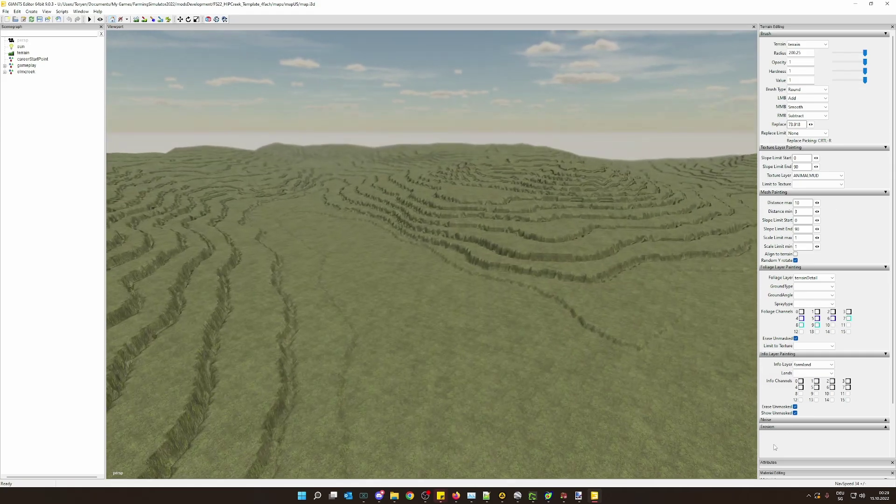
middle_drag(582, 226, 480, 260)
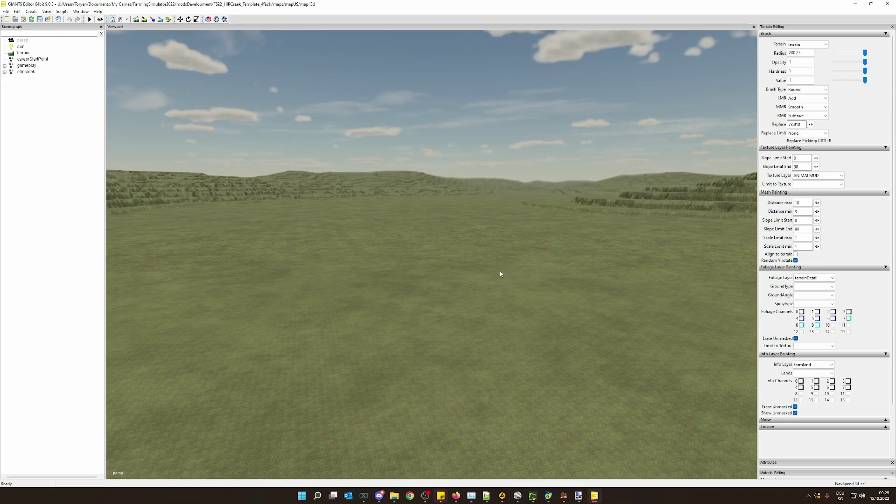
middle_drag(518, 307, 366, 447)
middle_drag(627, 387, 511, 316)
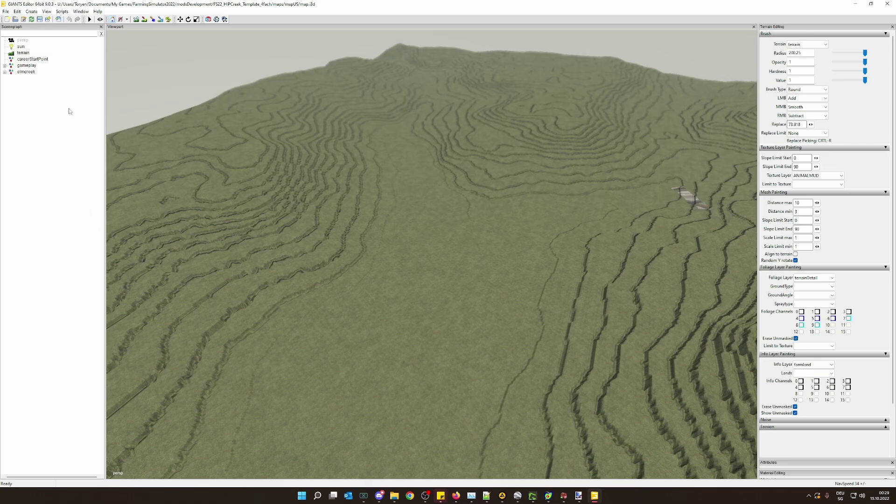
- Create a plane primitive, name it ff, and move it upwards above the terrain
click(31, 14)
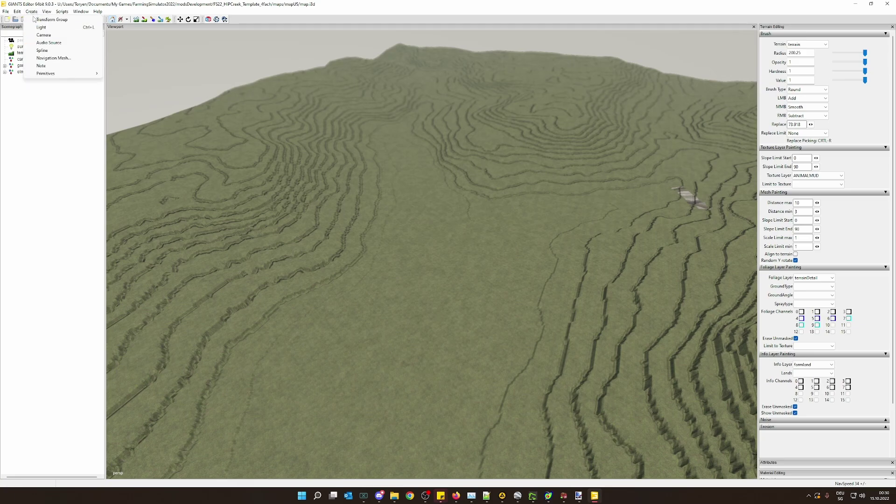
mouse_move(48, 76)
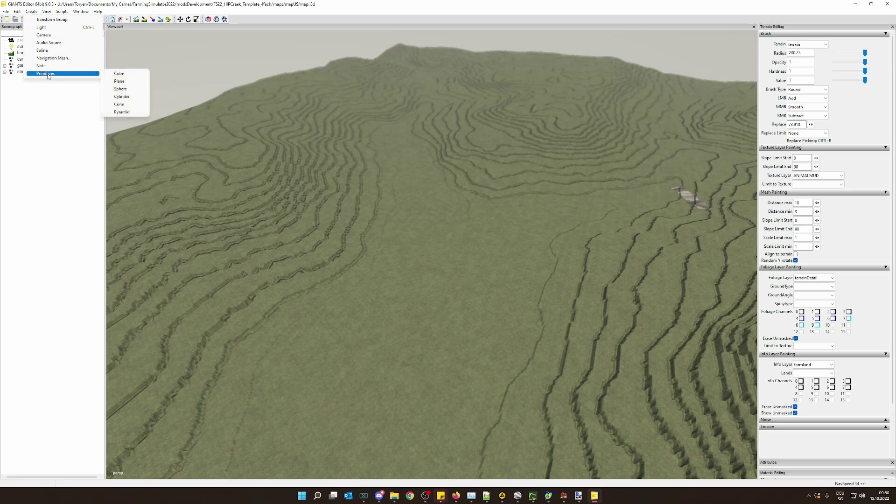
click(120, 81)
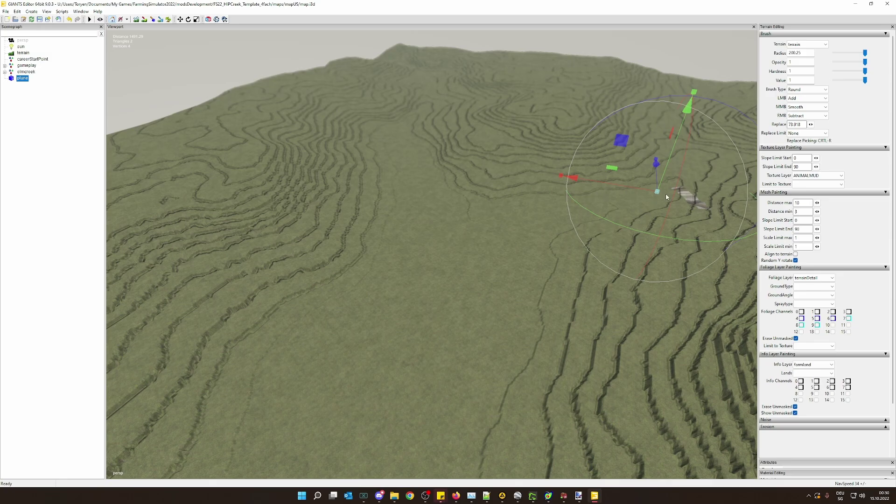
click(14, 83)
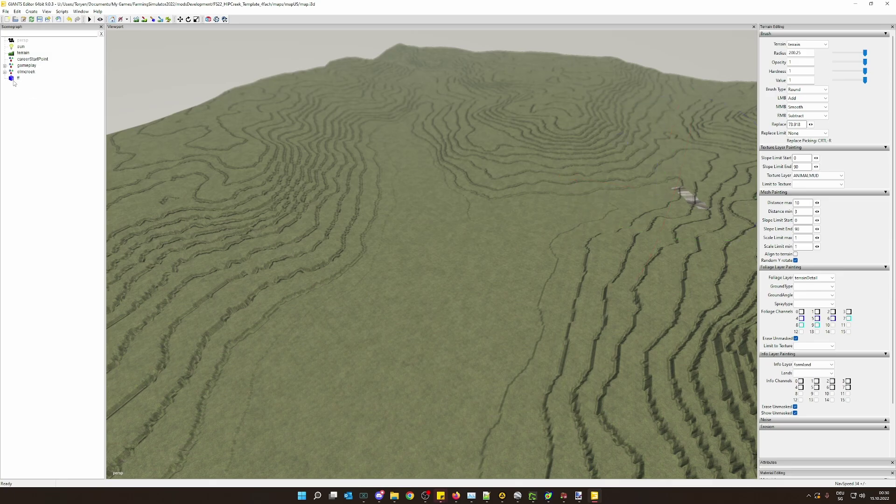
click(14, 80)
key(f)
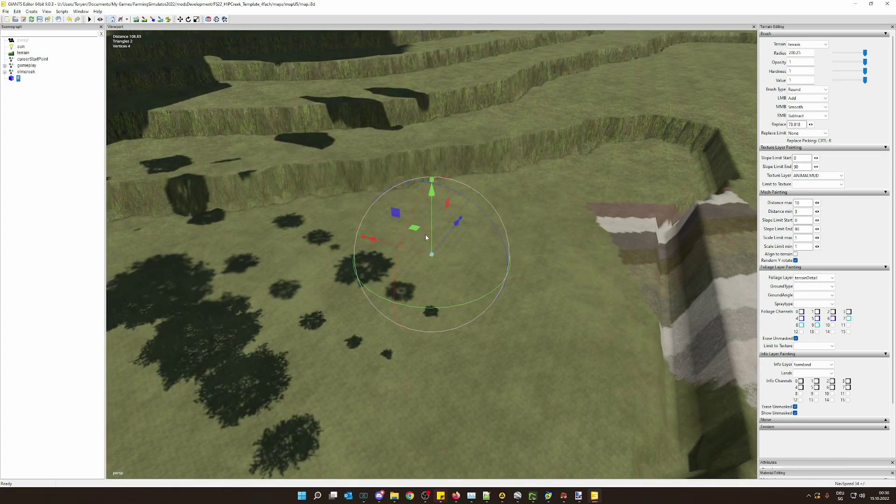
drag(434, 235, 436, 211)
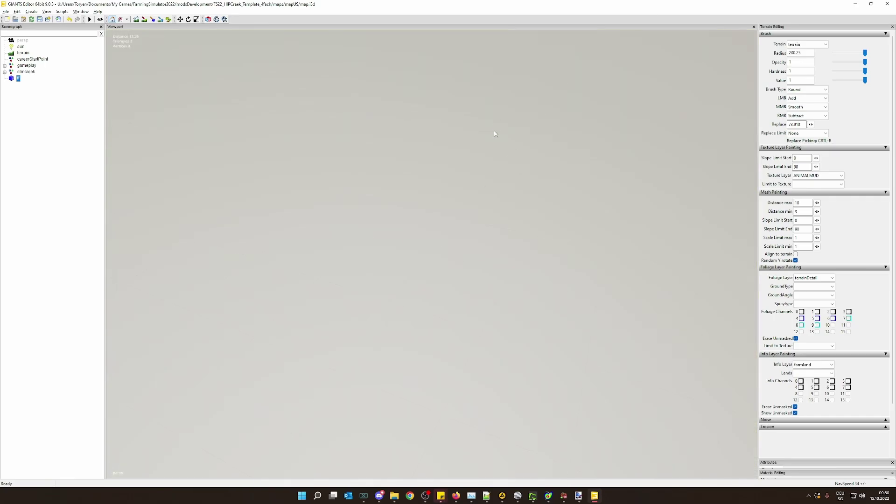
right_drag(495, 133, 499, 272)
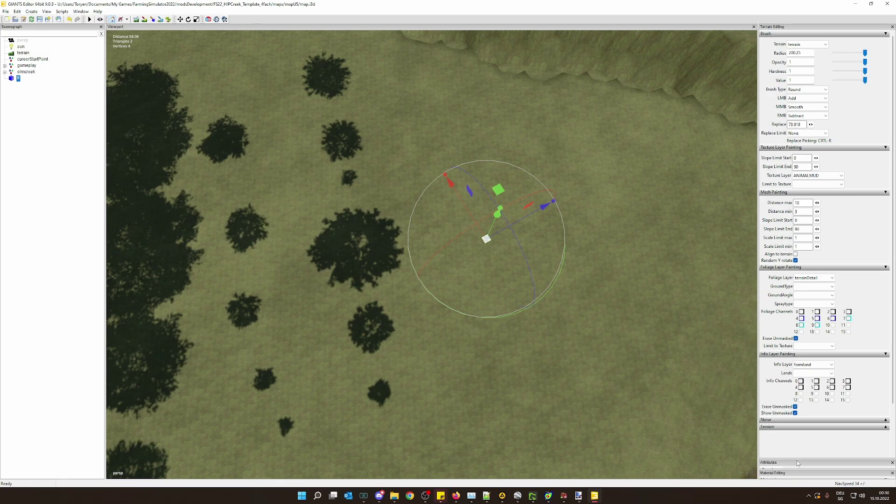
- Set the plane's X scale and Z scale to 2048 each
drag(813, 229, 812, 38)
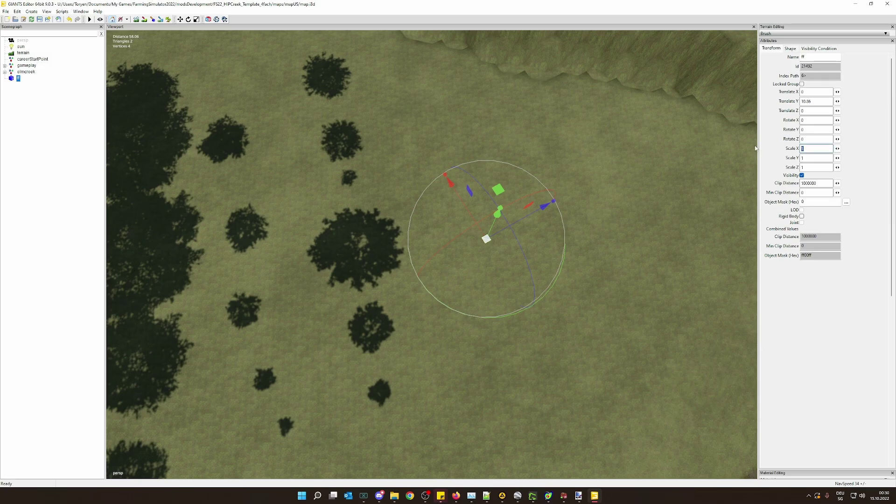
text(2048)
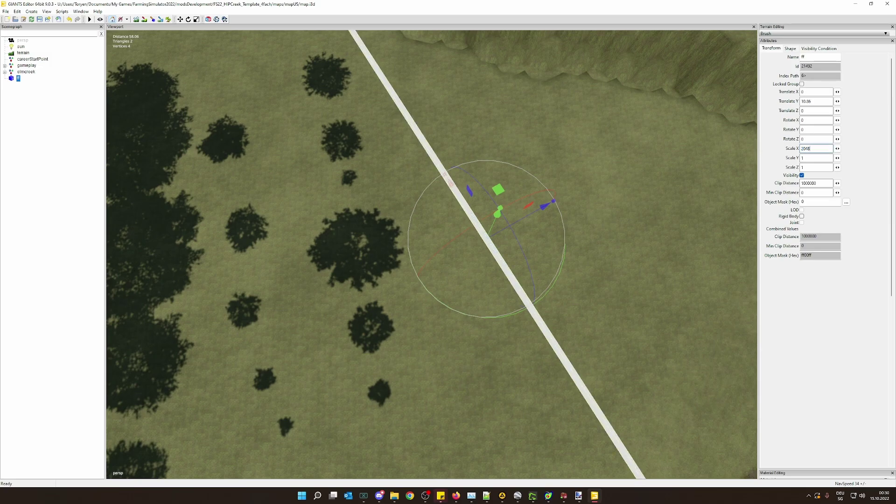
text(2048)
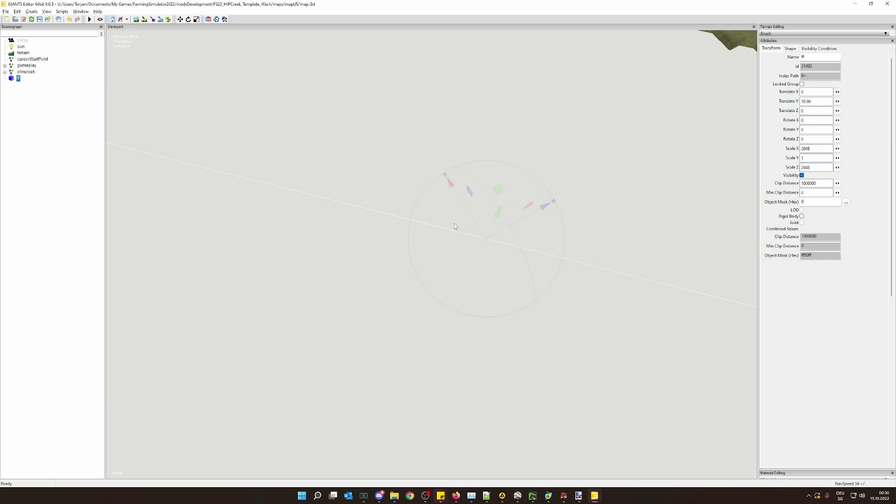
- Set the plane's X scale and Z scale to 4096 each so it covers the whole terrain
scroll(456, 226, down, 15)
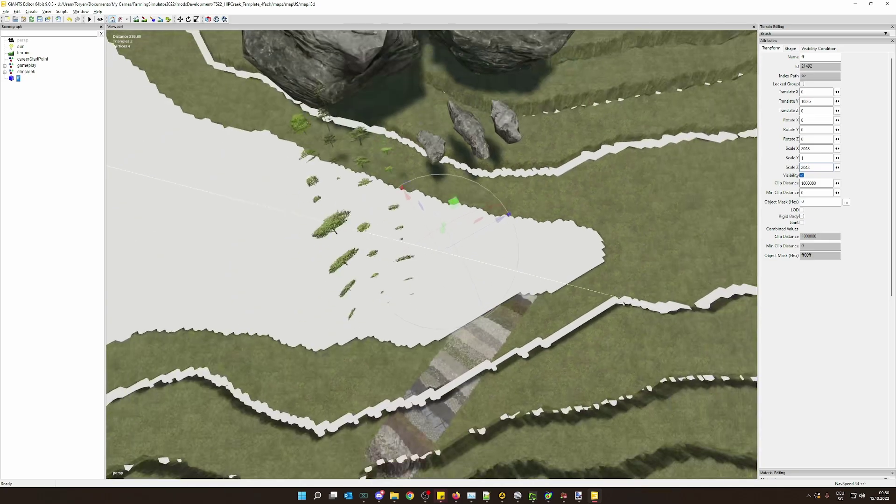
scroll(382, 215, down, 5)
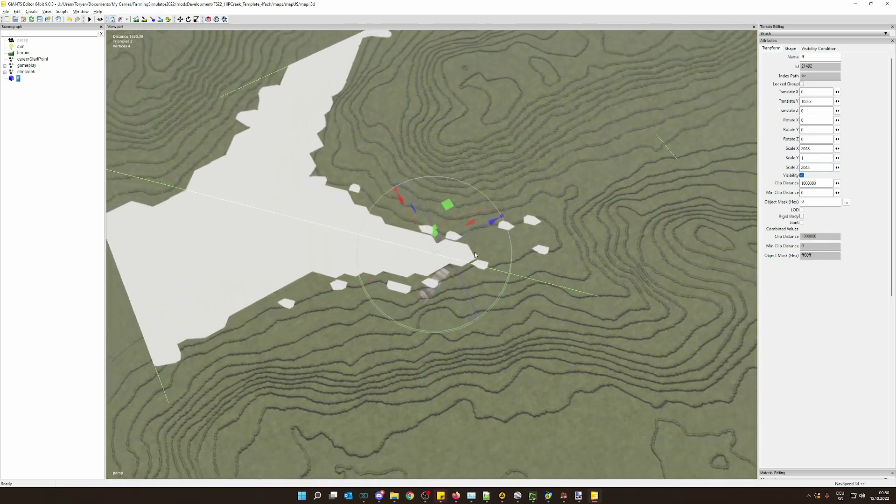
right_drag(314, 413, 322, 411)
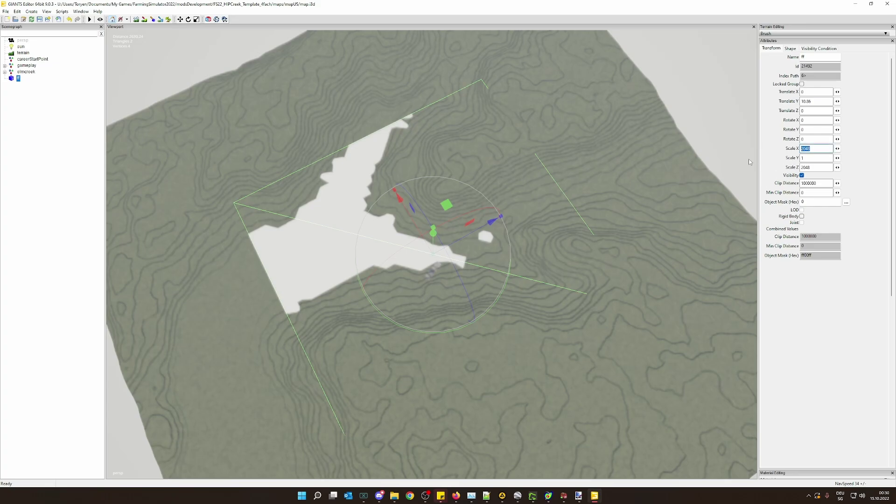
text(4096)
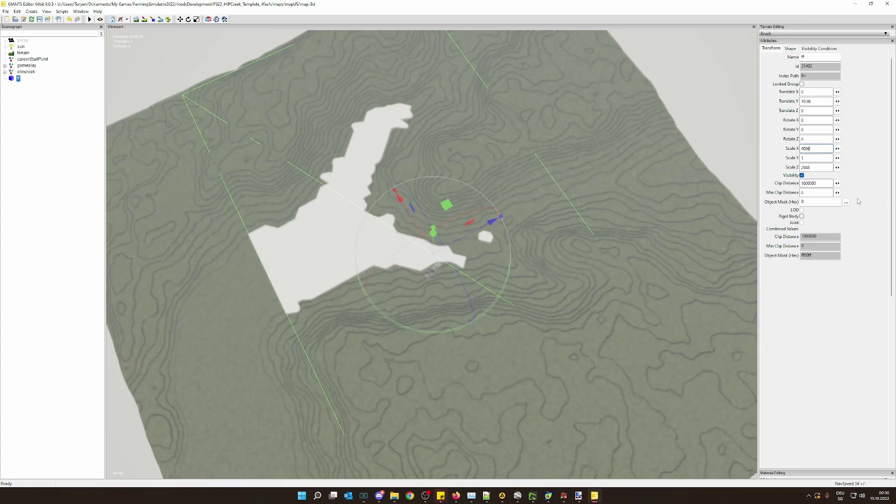
text(4096)
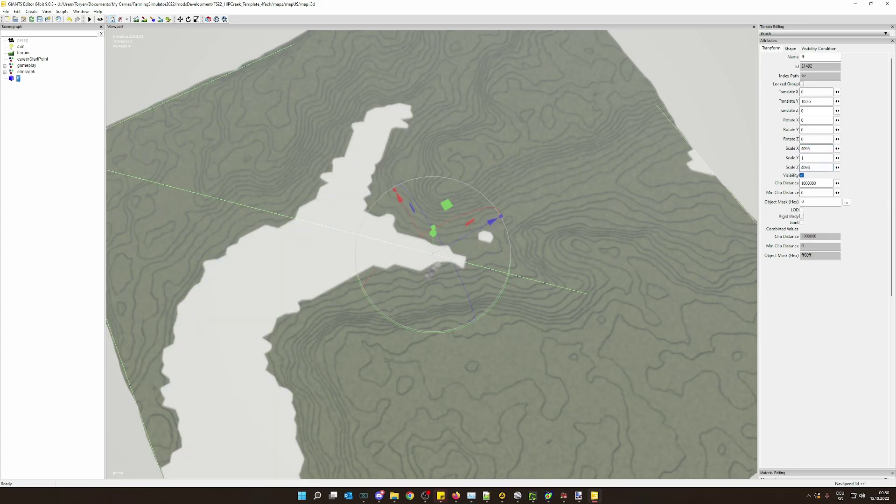
right_drag(466, 297, 561, 324)
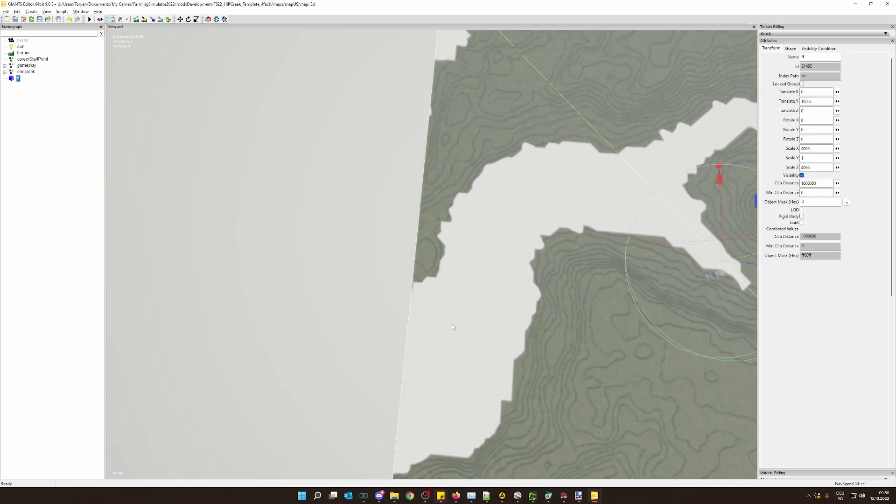
right_drag(451, 324, 469, 162)
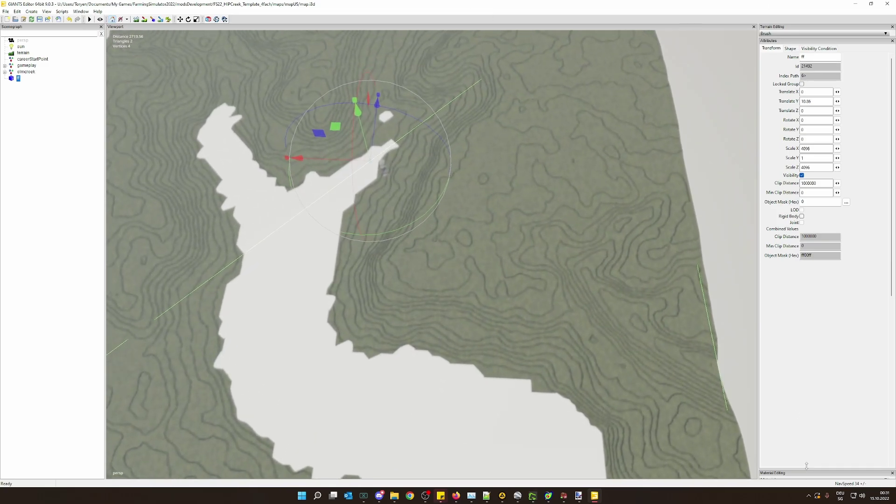
- Reveal the material settings of plane ff, then open and dismiss its albedo map selection
drag(805, 469, 800, 265)
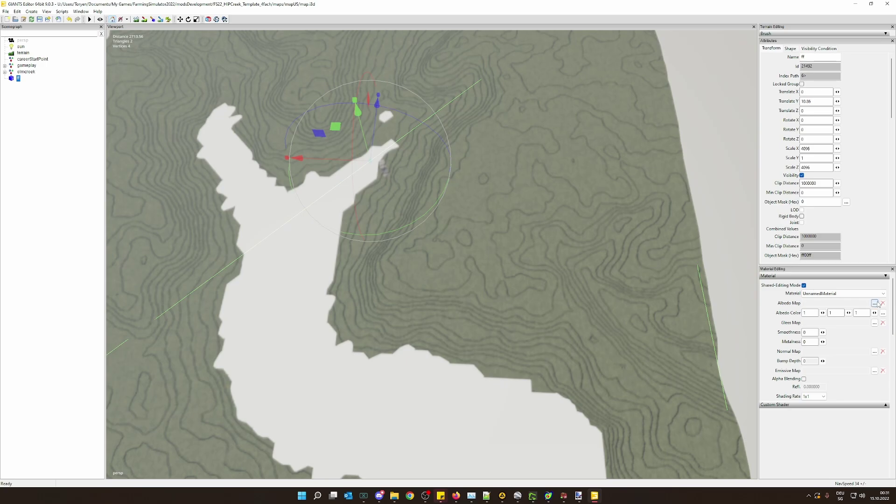
click(875, 304)
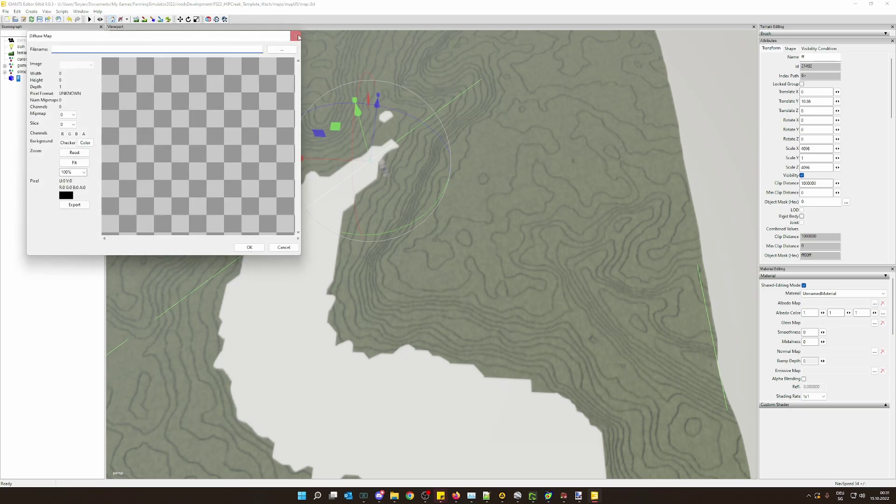
click(295, 36)
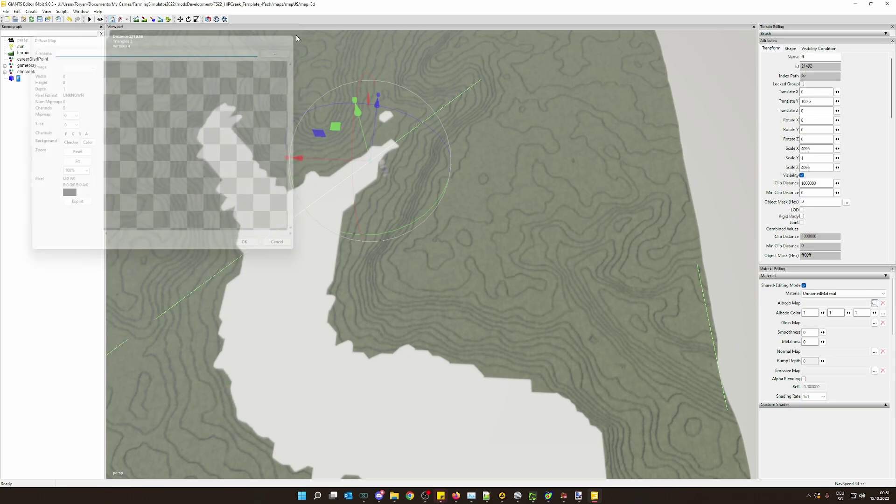
- Switch to the file manager and copy map.dds from the desktop into the FS22_HIPCreek_Template_4fach folder
click(853, 5)
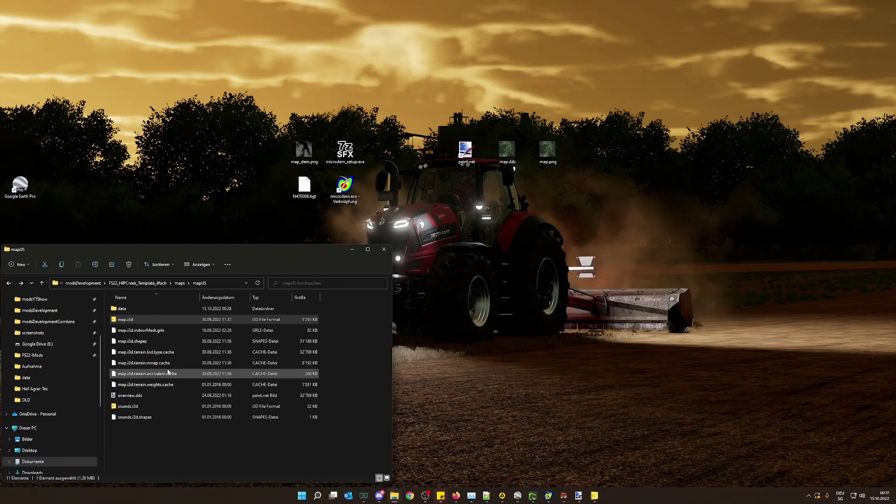
click(152, 283)
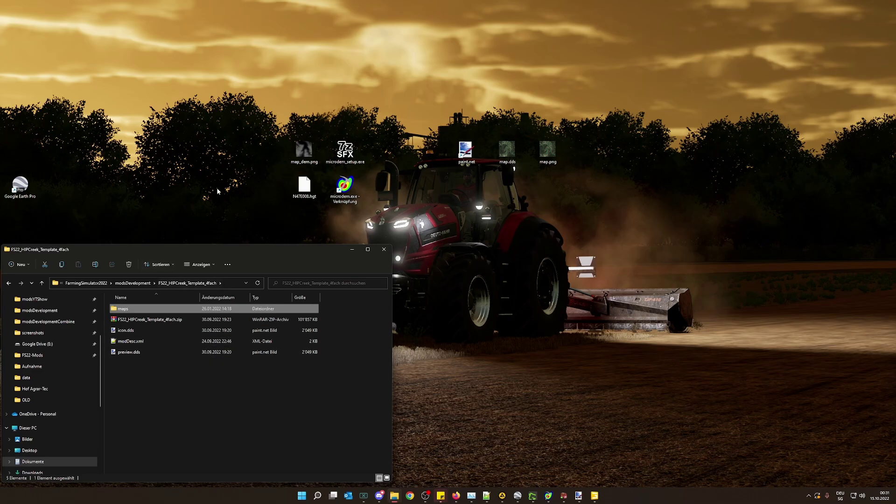
drag(507, 154, 185, 416)
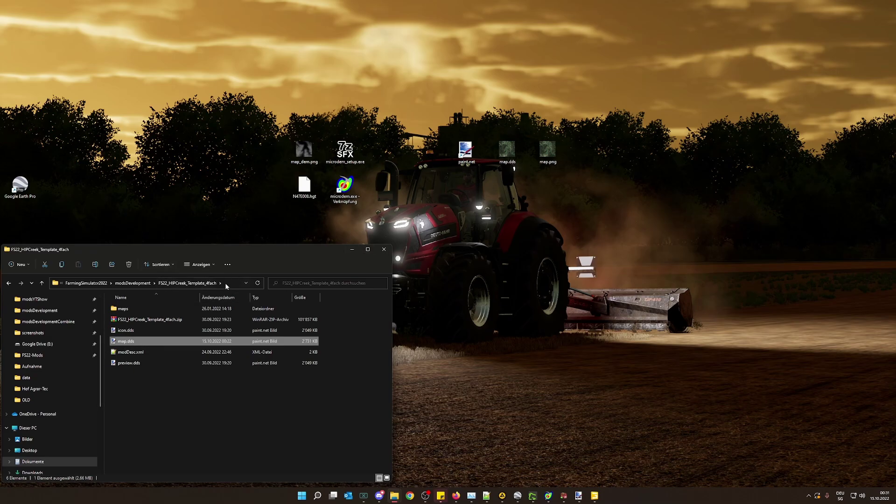
- Create a folder named temp inside FS22_HIPCreek_Template_4fach and move map.dds into it
right_click(154, 409)
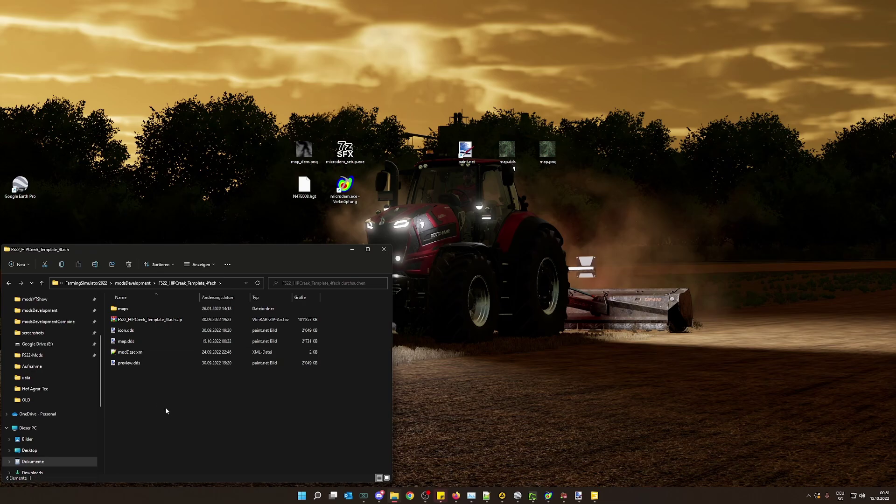
mouse_move(156, 368)
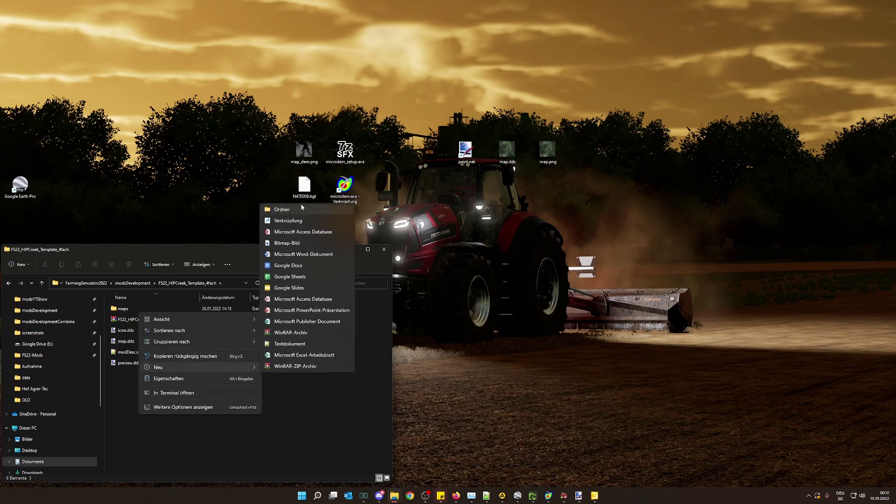
click(294, 210)
text(te)
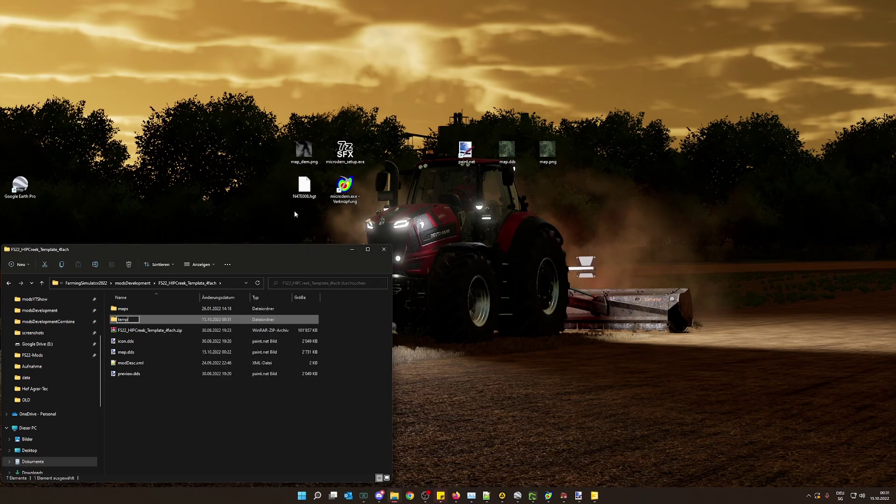
text(mp)
key(Return)
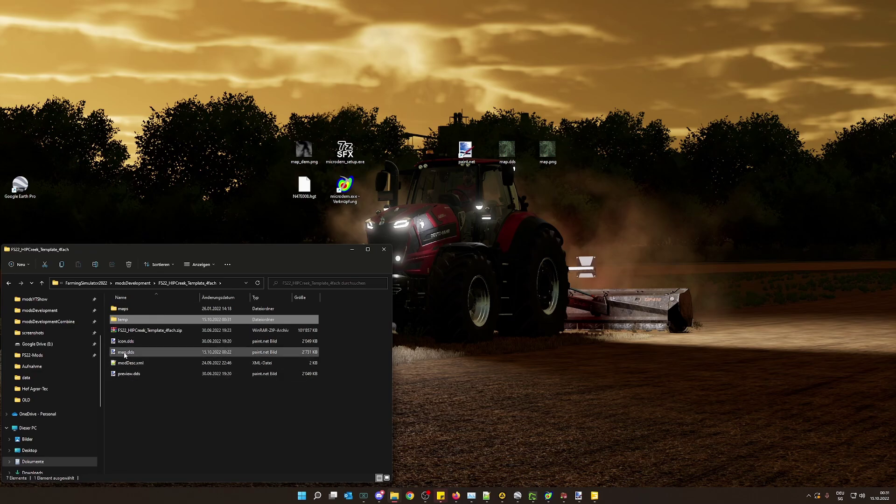
drag(125, 355, 125, 325)
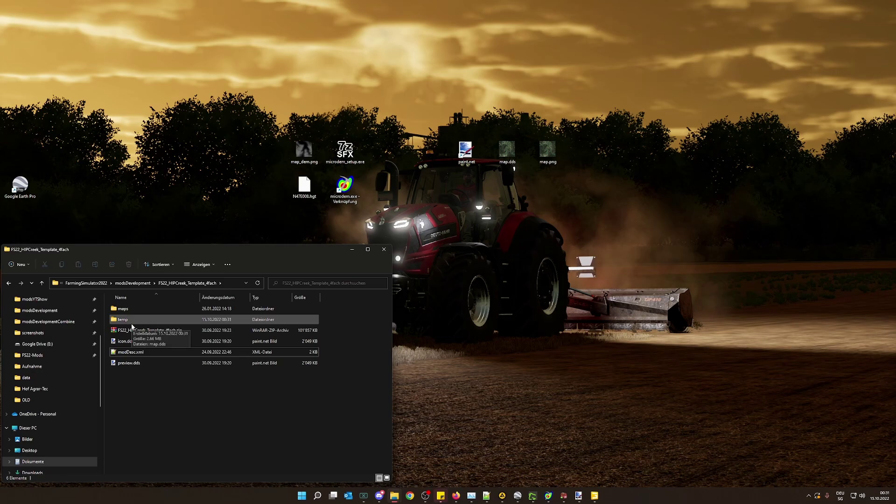
- Return to GIANTS Editor and assign map.dds from the temp folder as the plane material's albedo map
click(597, 500)
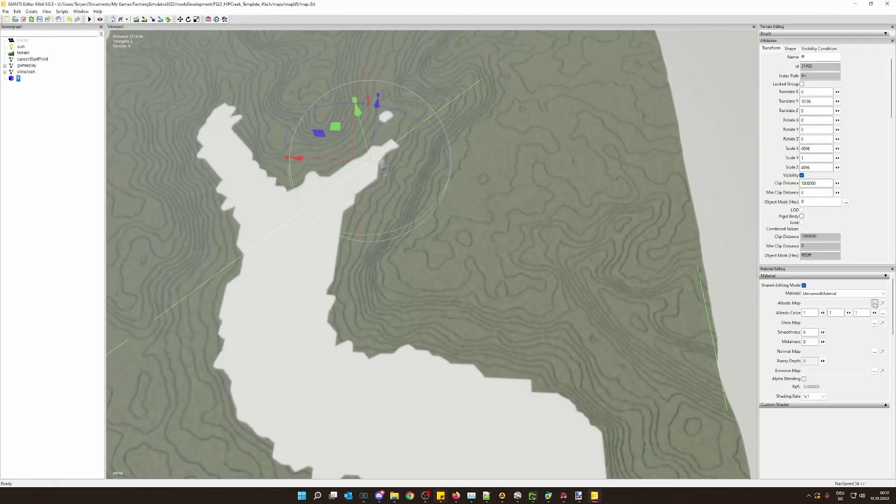
click(874, 303)
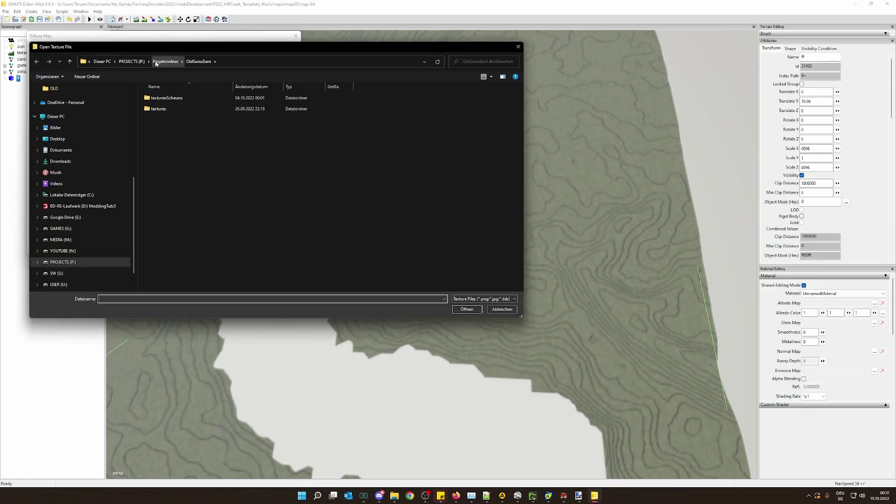
scroll(110, 188, up, 6)
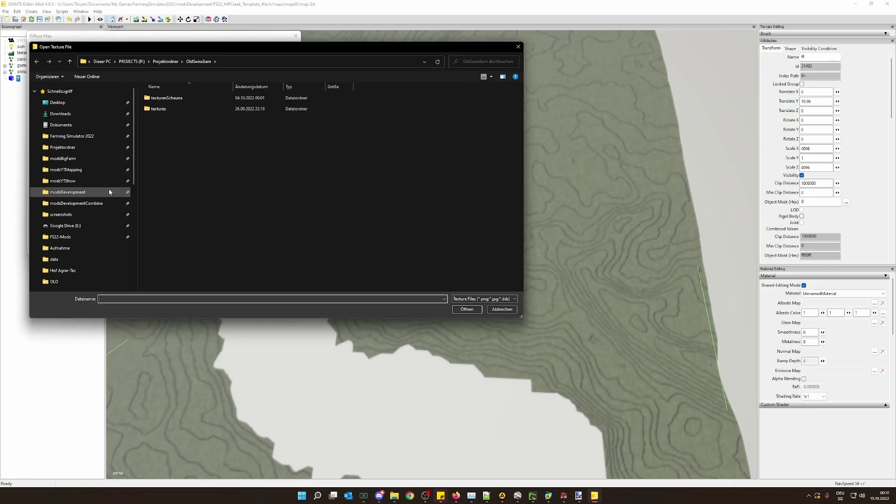
click(79, 192)
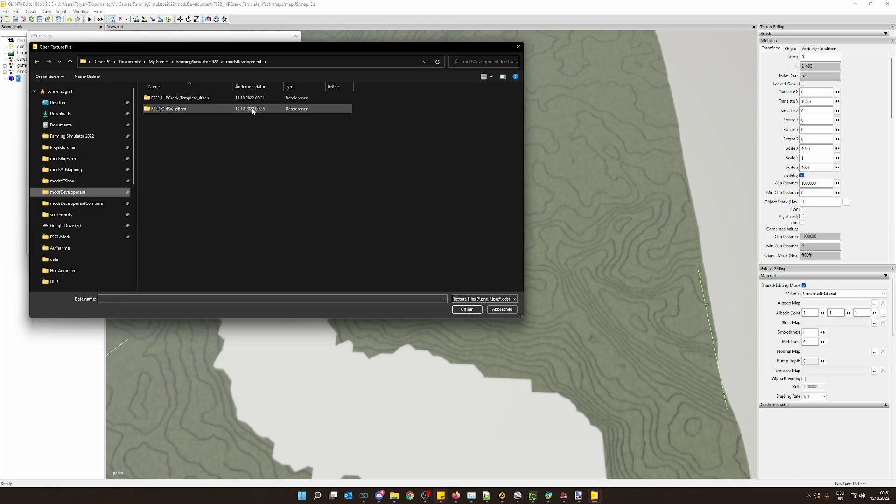
click(176, 99)
double_click(175, 98)
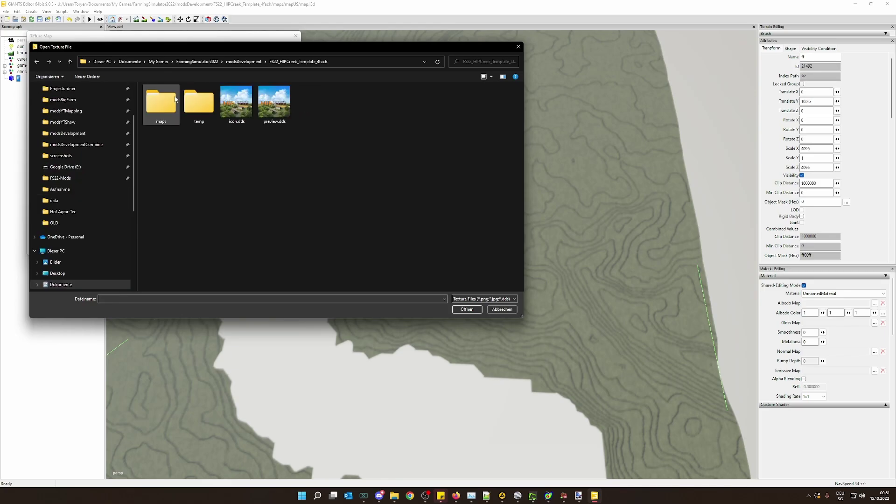
double_click(203, 112)
double_click(161, 102)
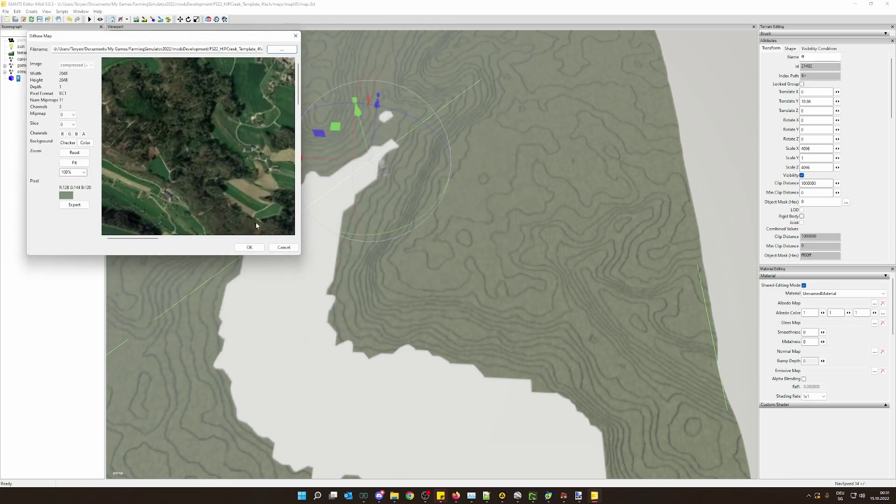
click(250, 247)
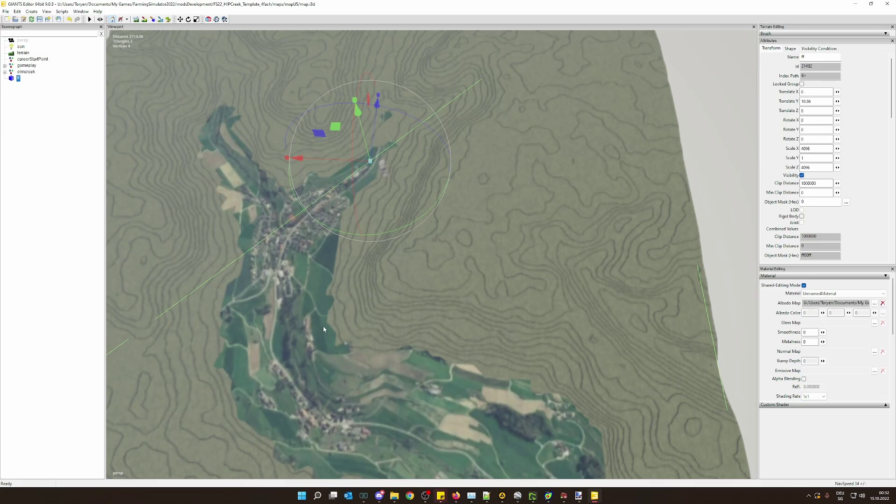
- Examine the satellite image on the plane against the terrain contours, close up and from a distance
scroll(379, 259, down, 3)
right_drag(379, 258, 419, 325)
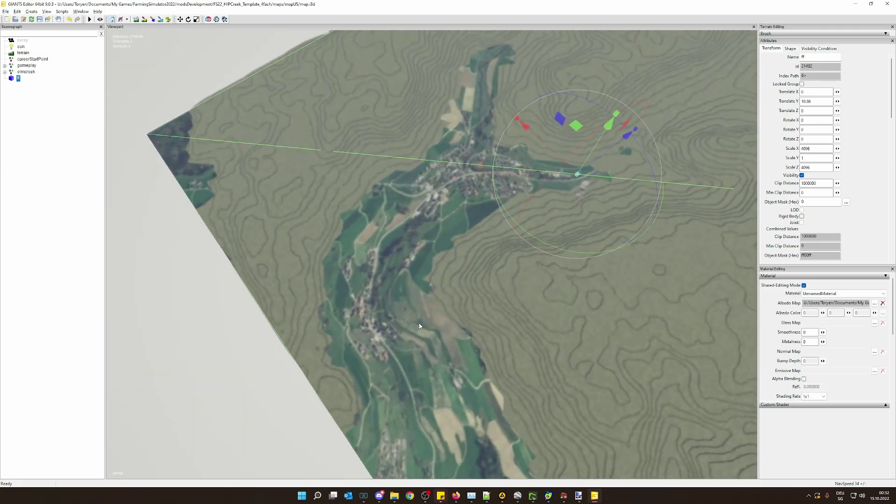
scroll(420, 325, up, 5)
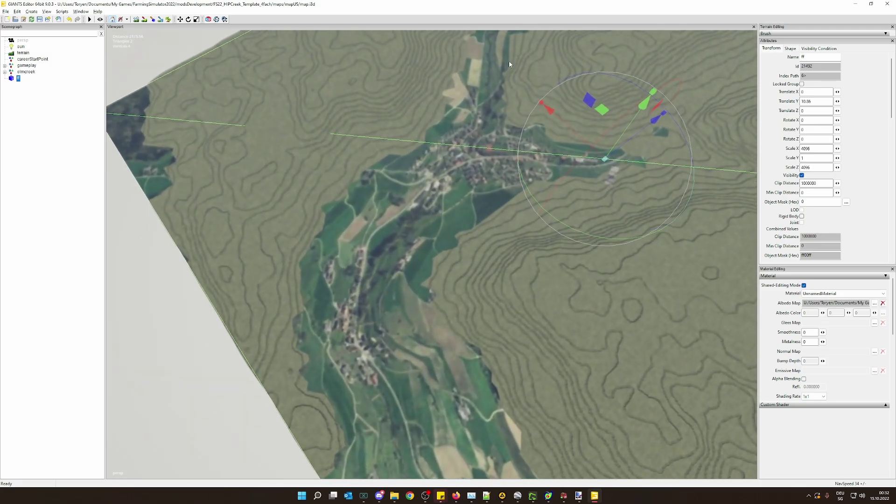
scroll(521, 210, up, 4)
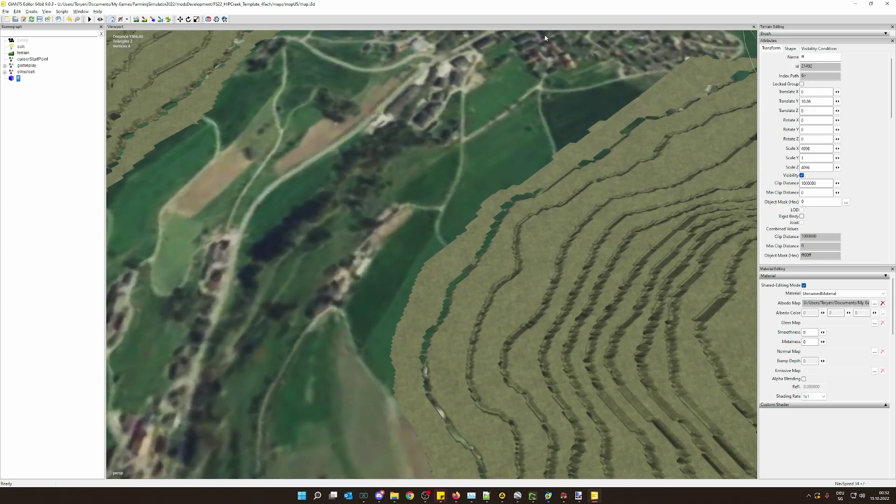
scroll(438, 381, down, 5)
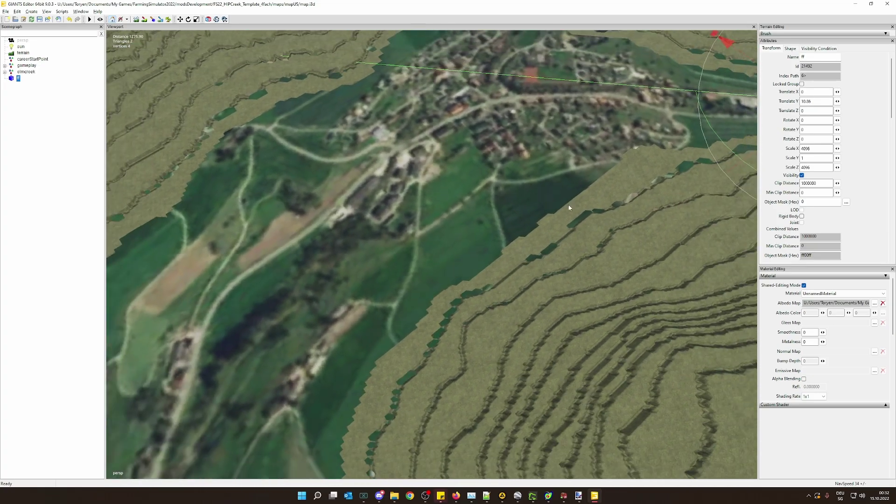
scroll(434, 401, down, 4)
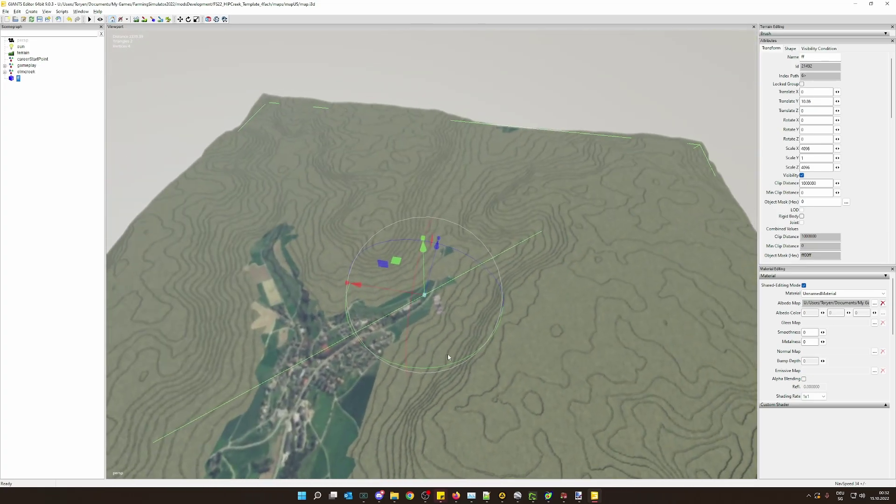
- Move the plane up and down through the terrain, leaving it at a Y translation of about 74.7
middle_drag(448, 357, 446, 344)
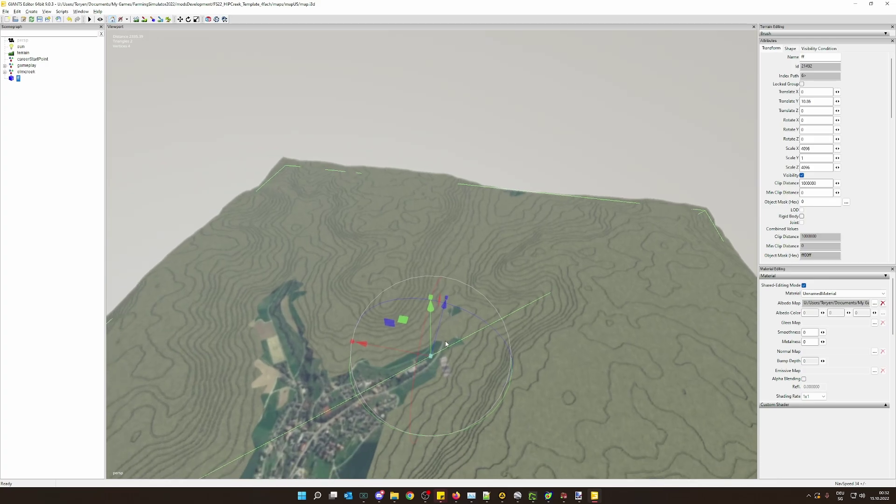
drag(430, 333, 406, 330)
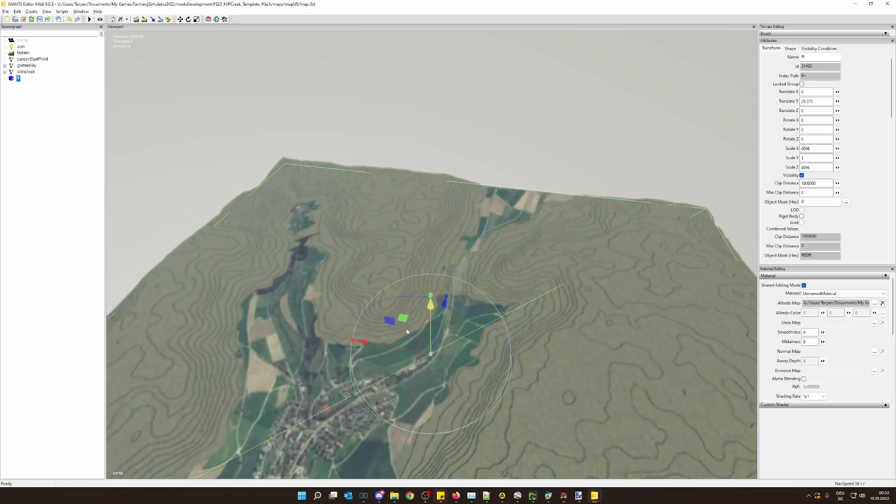
middle_drag(406, 330, 460, 286)
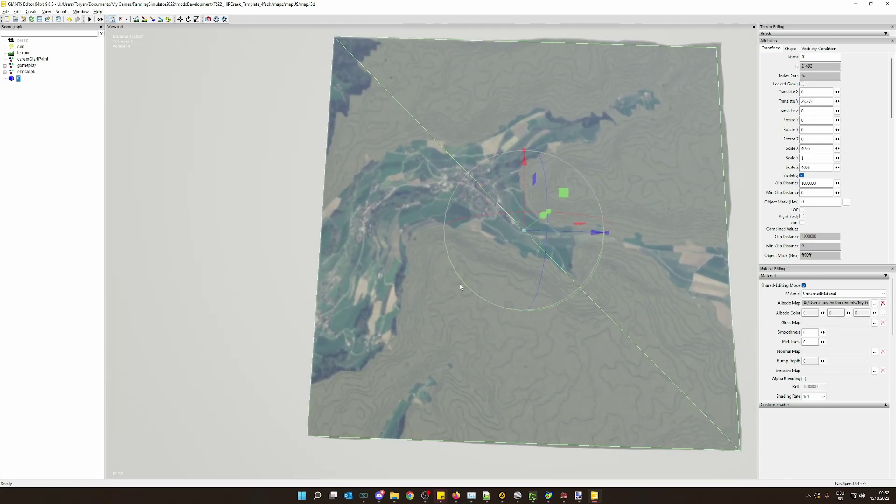
drag(532, 224, 528, 223)
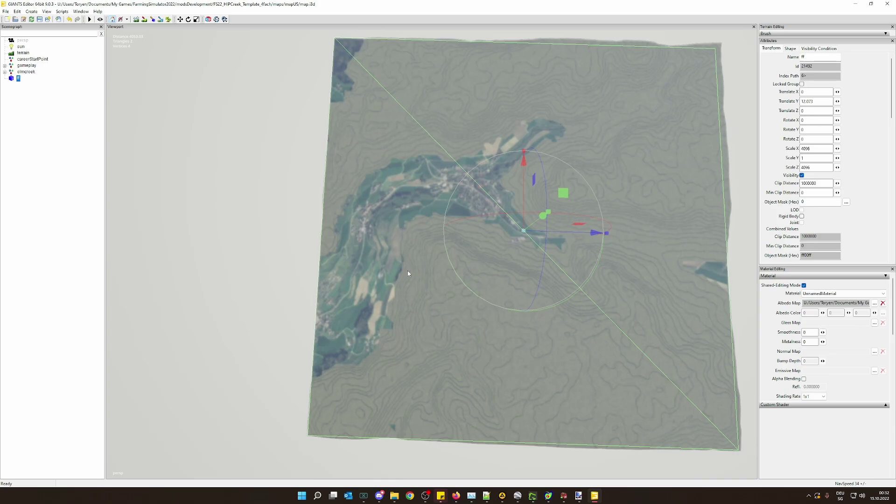
drag(536, 226, 538, 222)
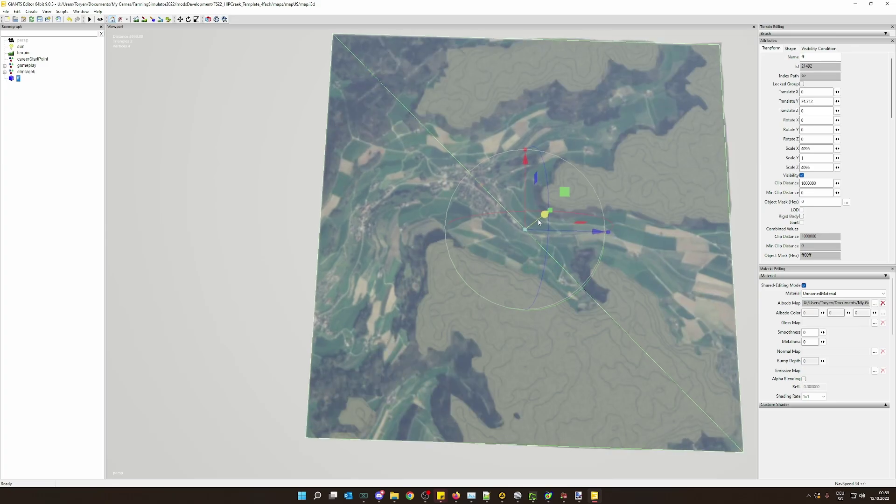
scroll(534, 269, up, 5)
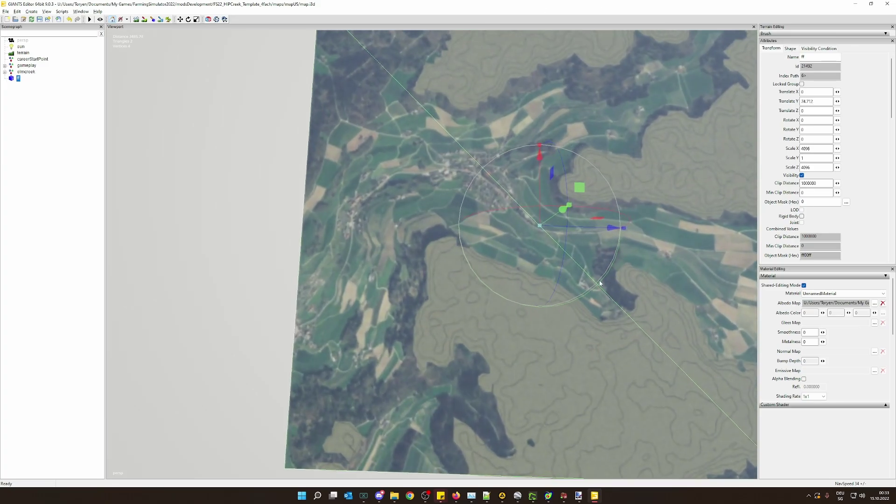
scroll(464, 209, up, 4)
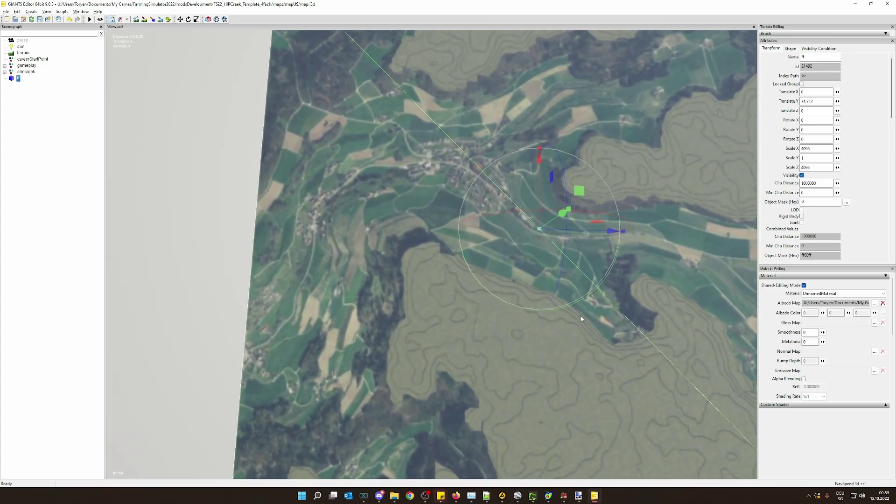